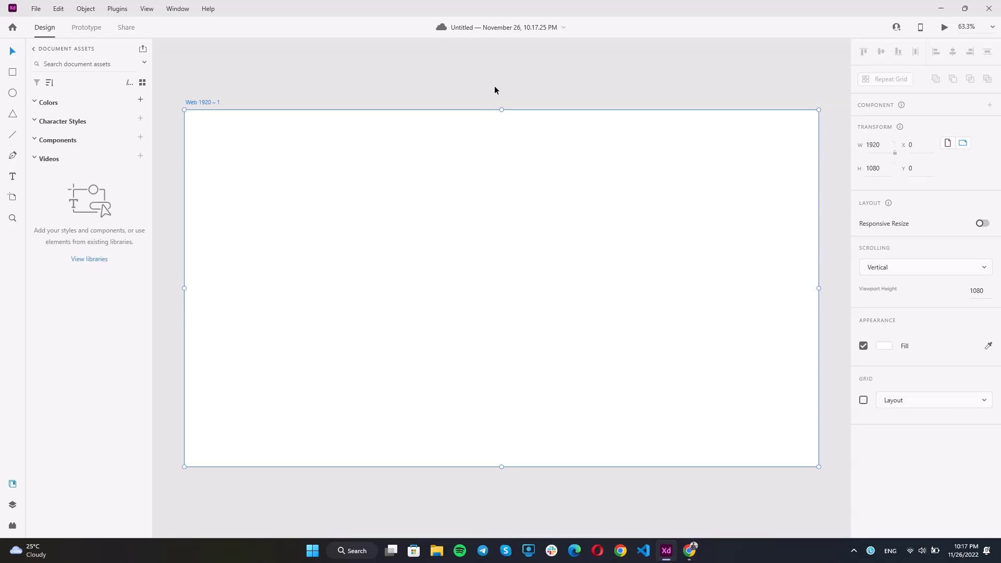
# Step: Draw a circle about 115 px in diameter above the artboard and fill it with #F9AB00
pyautogui.scroll(-2, 336, 211)
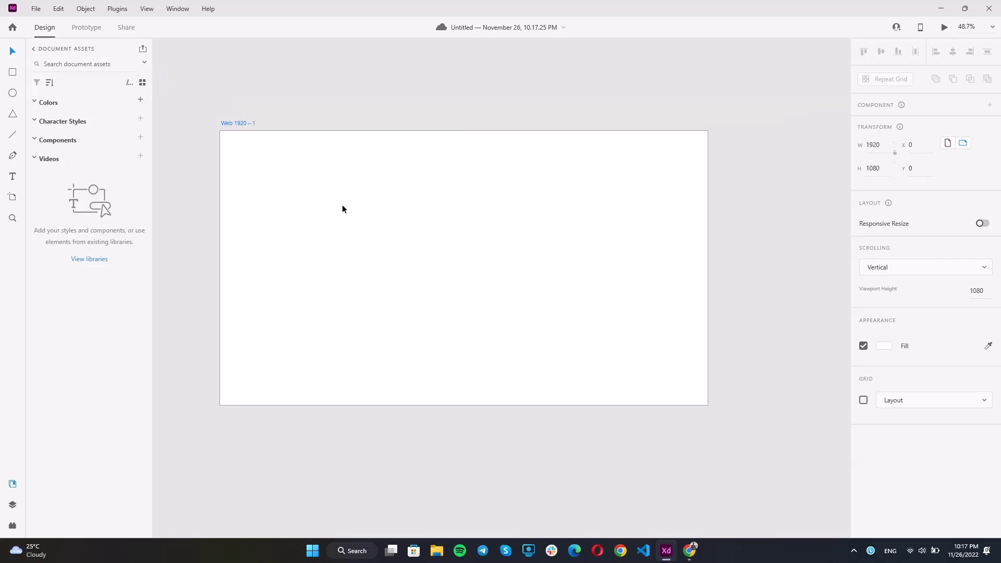
pyautogui.click(13, 93)
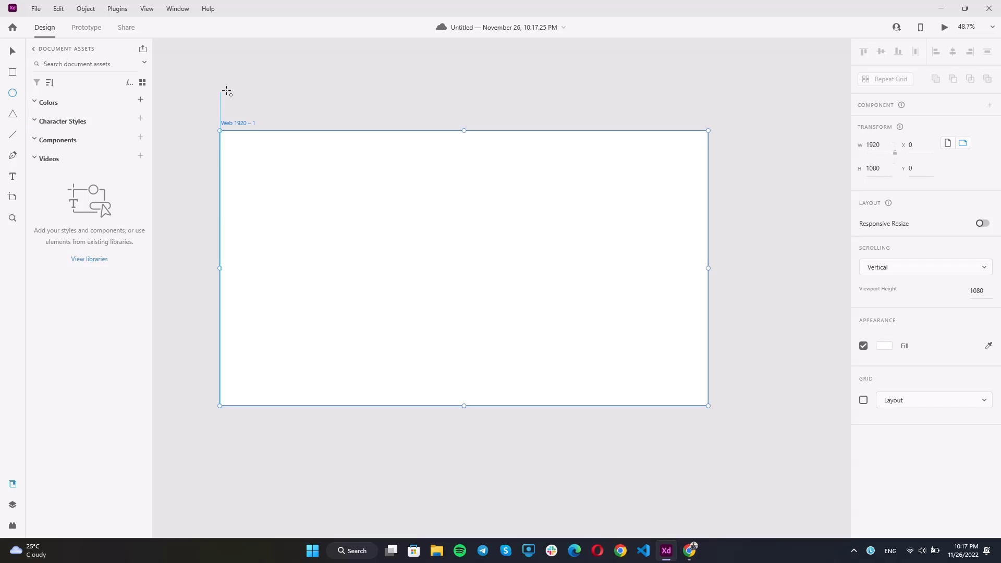
pyautogui.moveTo(237, 86); pyautogui.dragTo(281, 116)
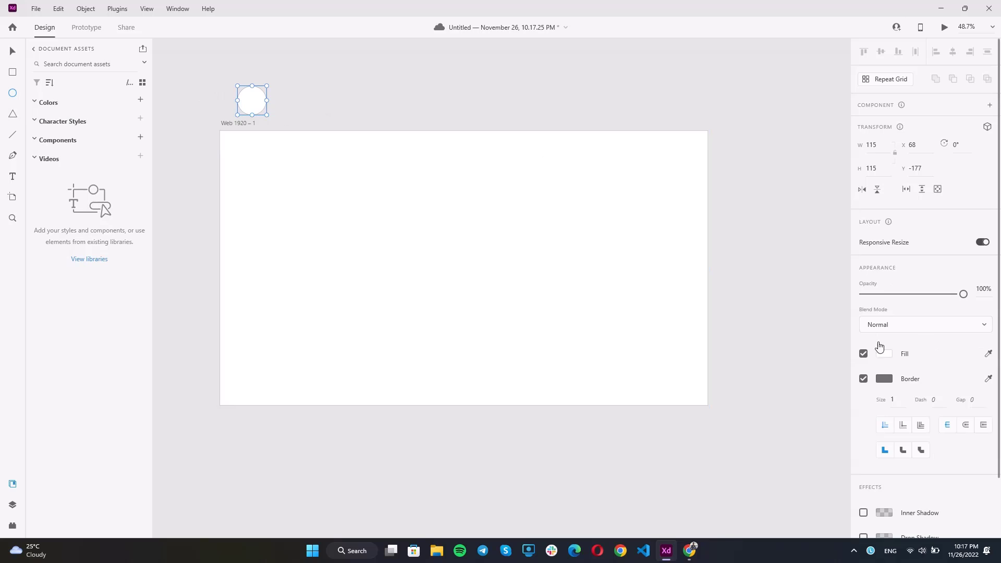
pyautogui.click(879, 352)
pyautogui.write('#f9ab00')
pyautogui.press('Return')
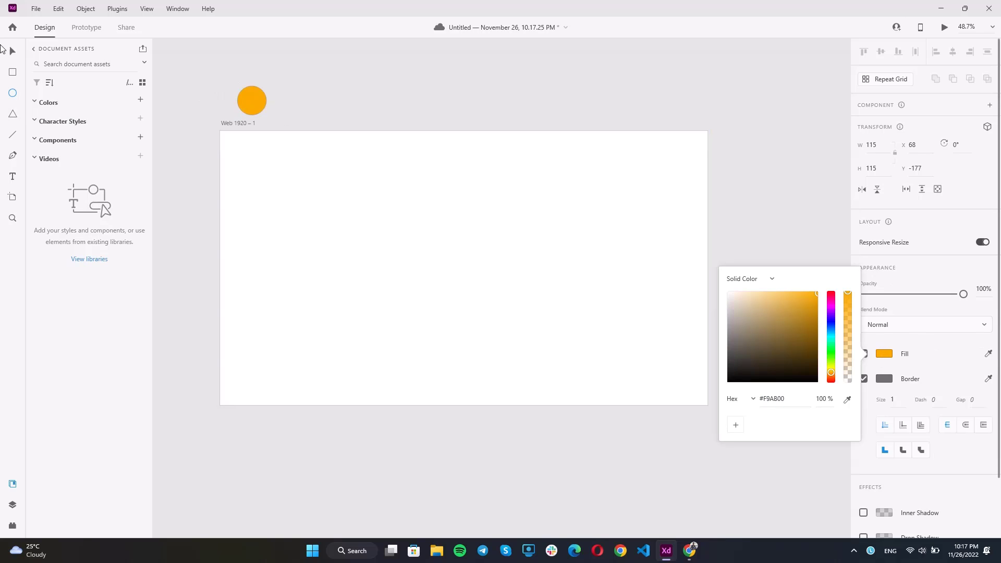
pyautogui.press('Escape')
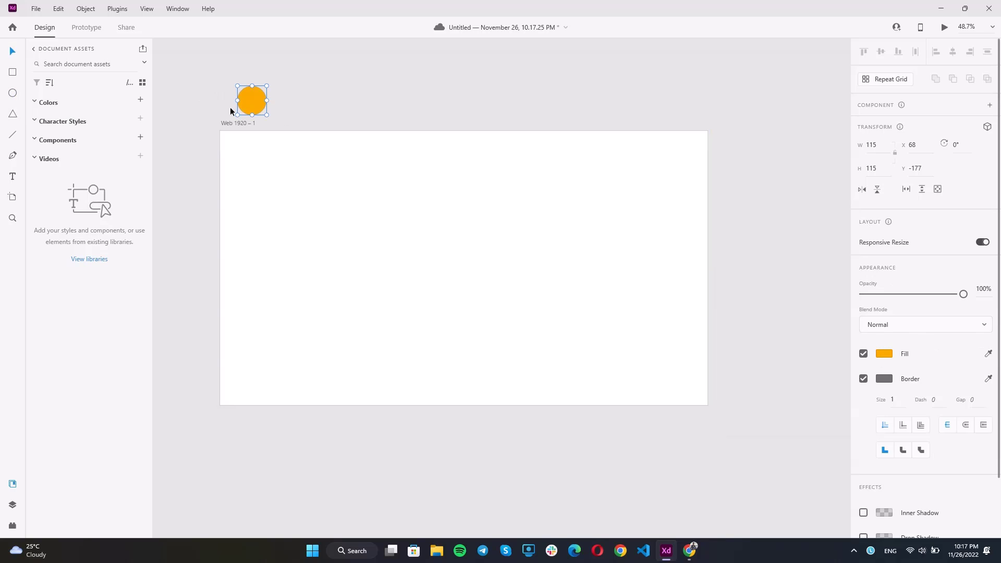
# Step: Save the circle's fill and border colors to the document assets and delete the circle
pyautogui.click(140, 100)
pyautogui.click(253, 102)
pyautogui.press('Delete')
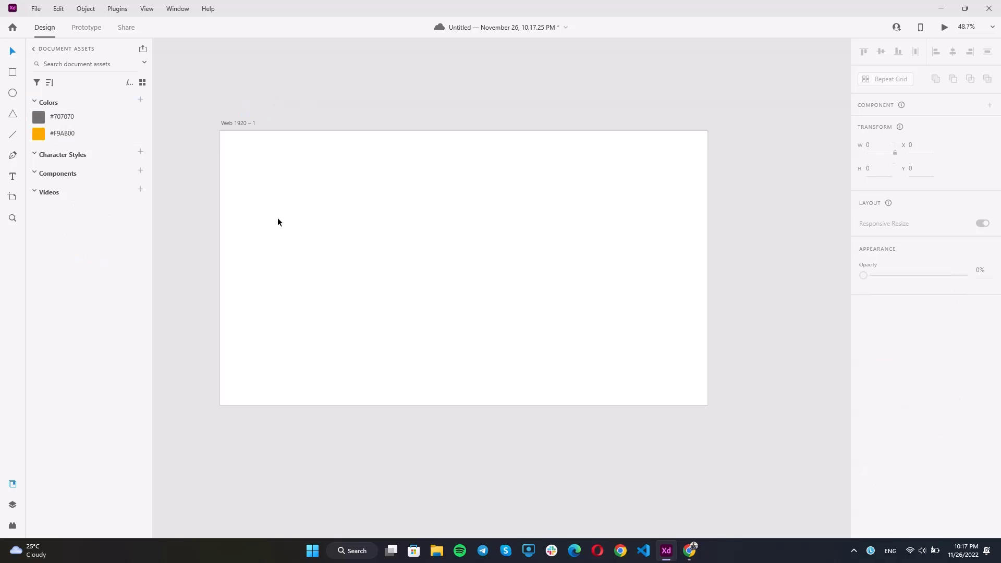
# Step: Change the artboard's fill to the very light gray #F8F8F8
pyautogui.scroll(2, 277, 222)
pyautogui.click(351, 209)
pyautogui.scroll(-2, 326, 203)
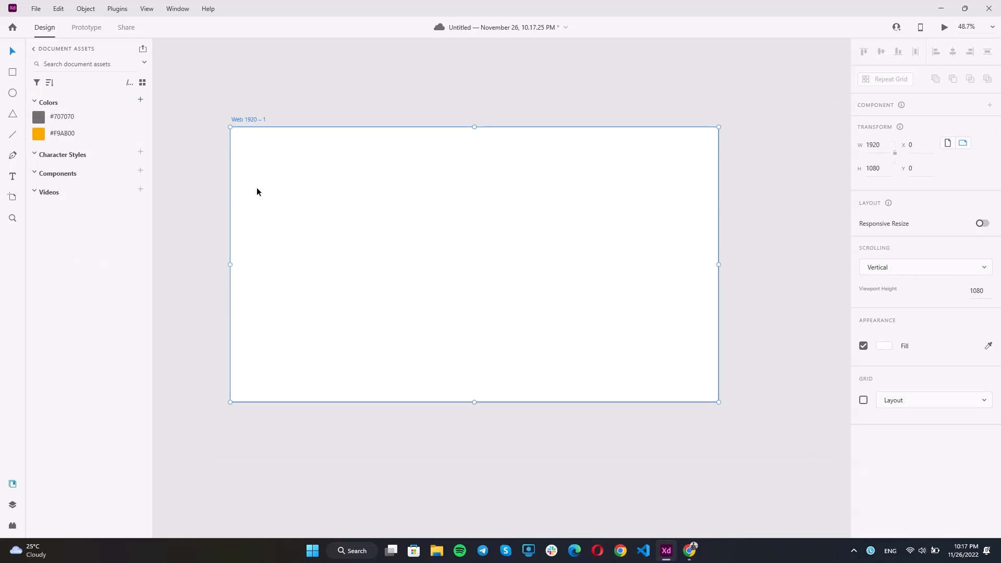
pyautogui.click(885, 346)
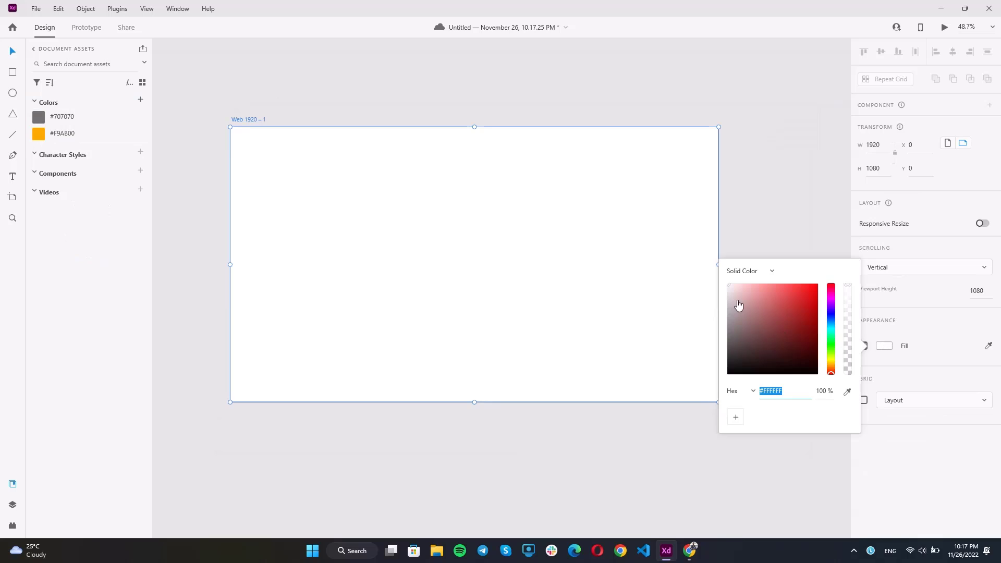
pyautogui.moveTo(739, 306); pyautogui.dragTo(721, 284)
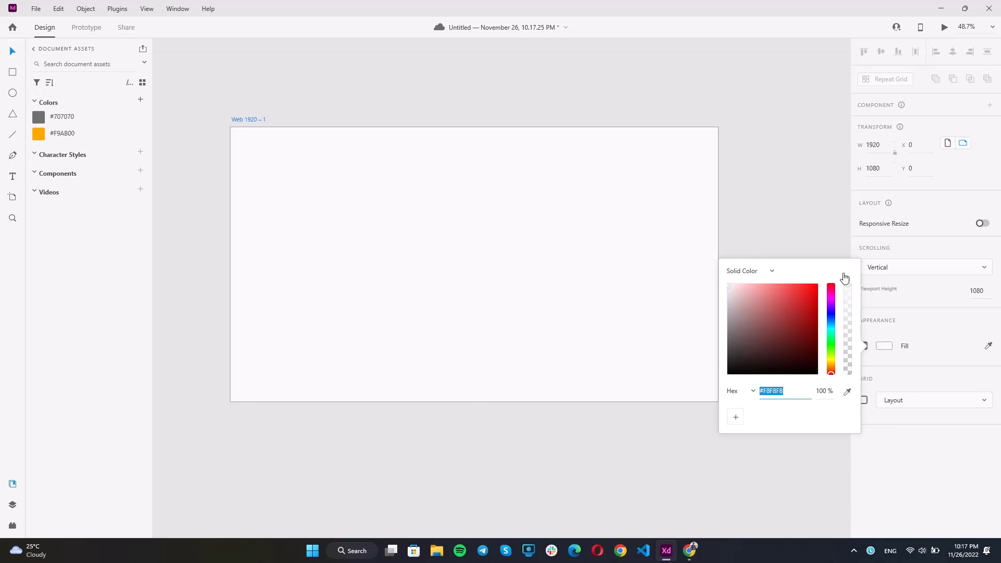
pyautogui.press('Escape')
pyautogui.click(775, 245)
# Step: Draw a rectangle about 770 px high inside the artboard and set its width to 1400
pyautogui.scroll(3, 775, 245)
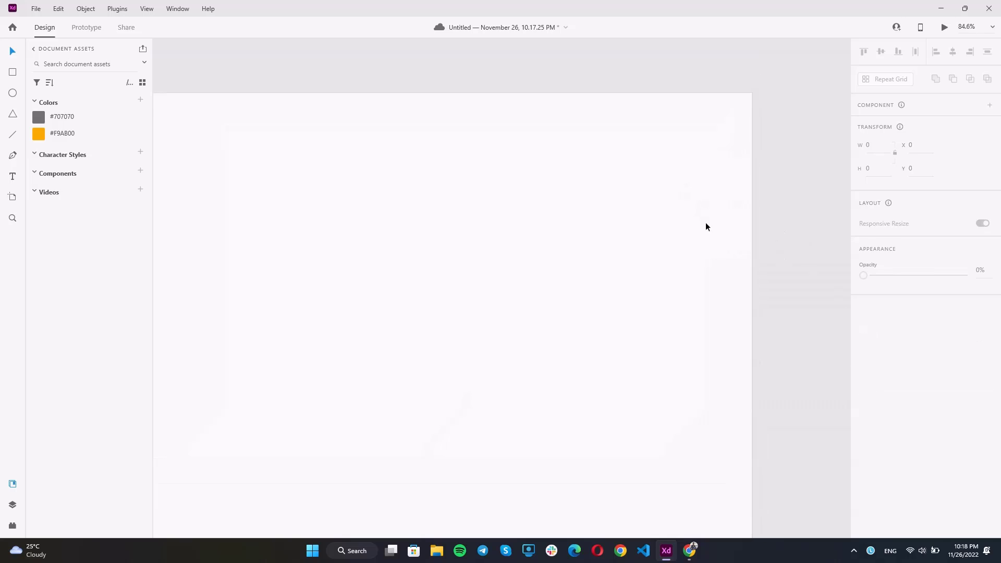
pyautogui.scroll(-3, 705, 226)
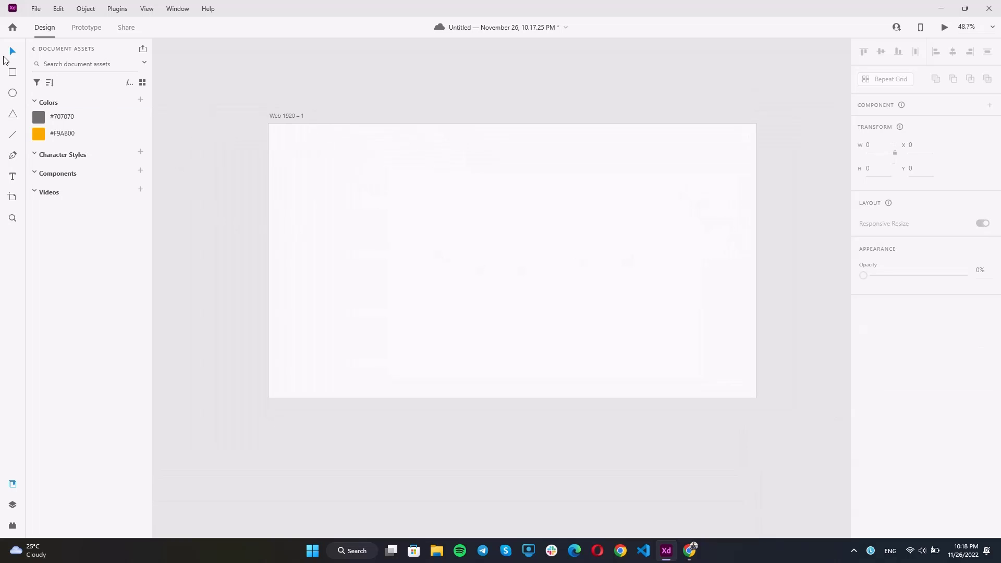
pyautogui.click(13, 72)
pyautogui.moveTo(351, 176); pyautogui.dragTo(706, 370)
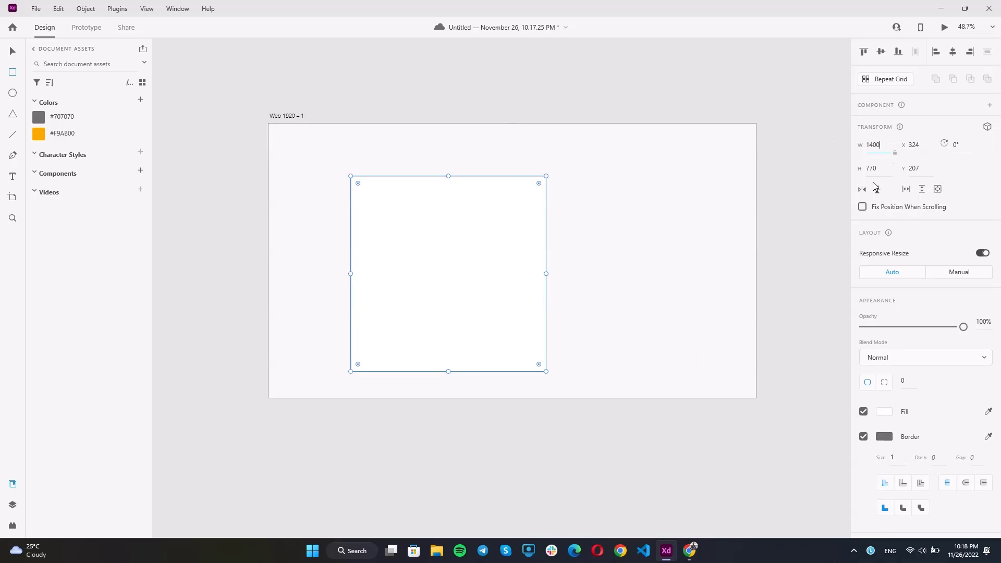
pyautogui.press('Return')
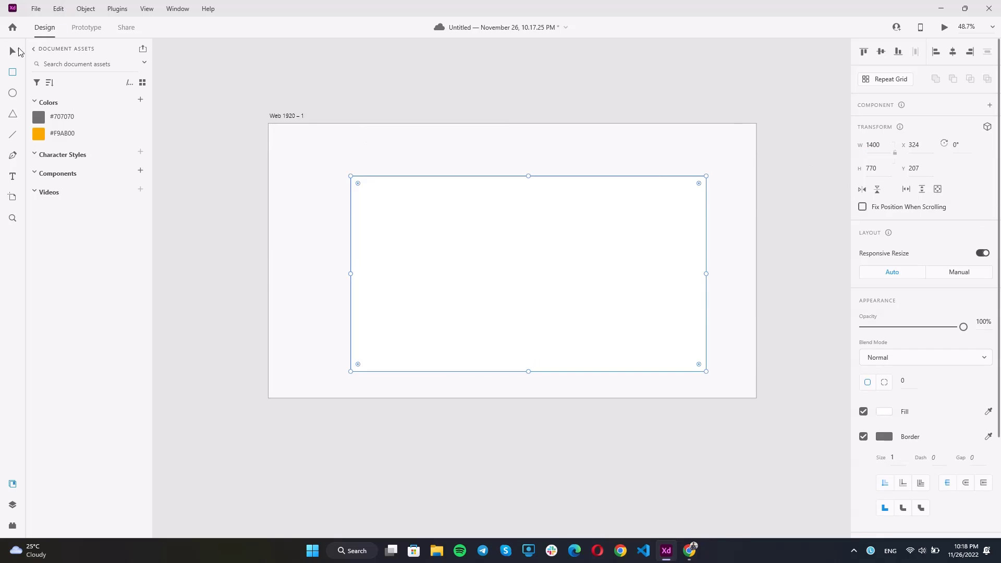
# Step: Center the rectangle on the artboard and resize its height to about 746 px, keeping equal margins above and below
pyautogui.click(12, 51)
pyautogui.moveTo(489, 262); pyautogui.dragTo(464, 239)
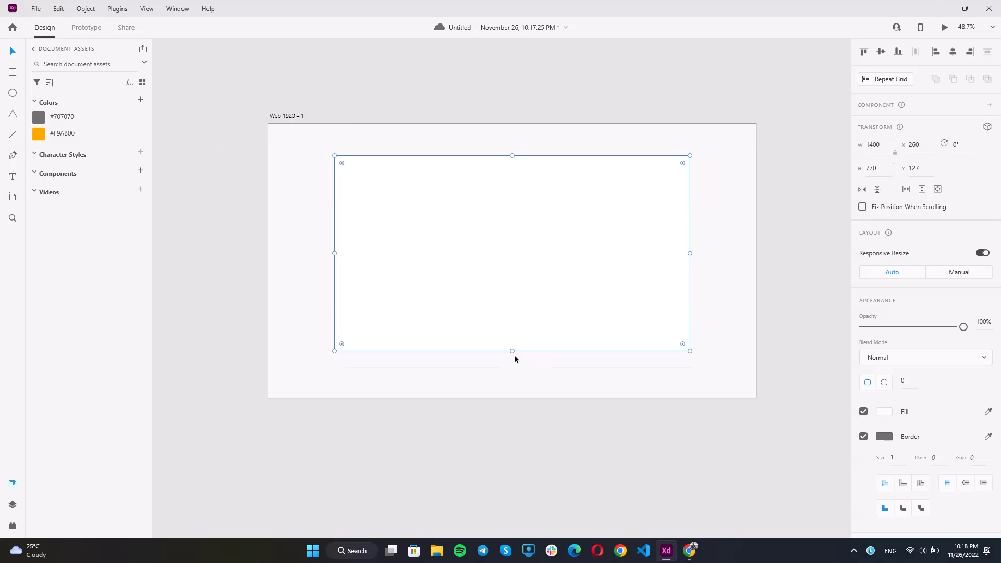
pyautogui.moveTo(514, 355); pyautogui.dragTo(517, 372)
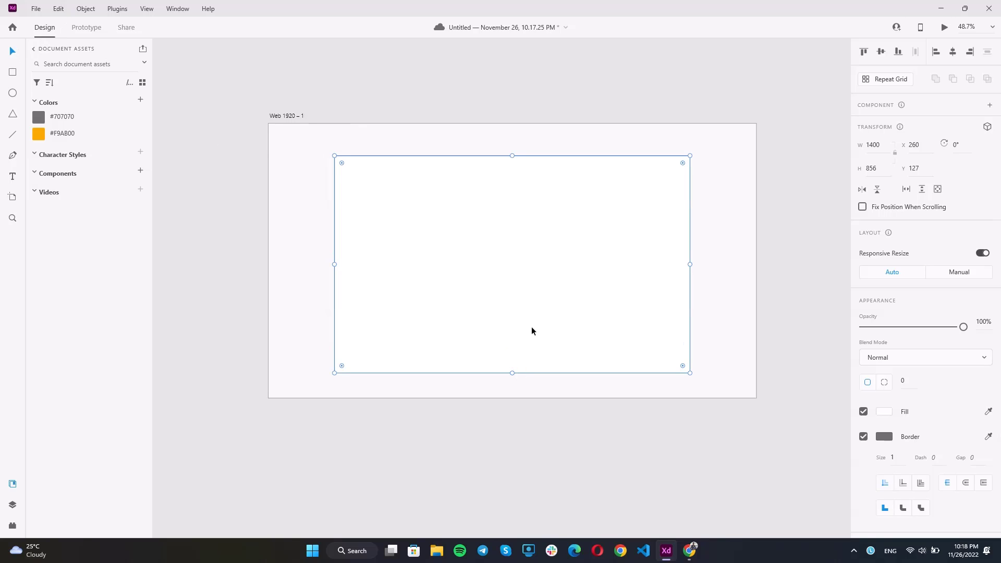
pyautogui.click(881, 51)
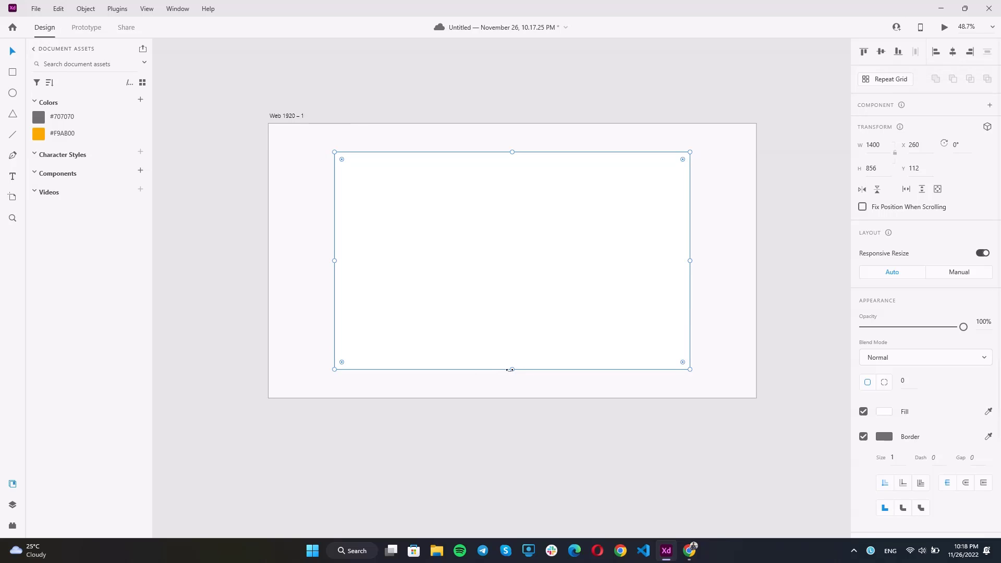
pyautogui.moveTo(512, 370); pyautogui.dragTo(513, 356)
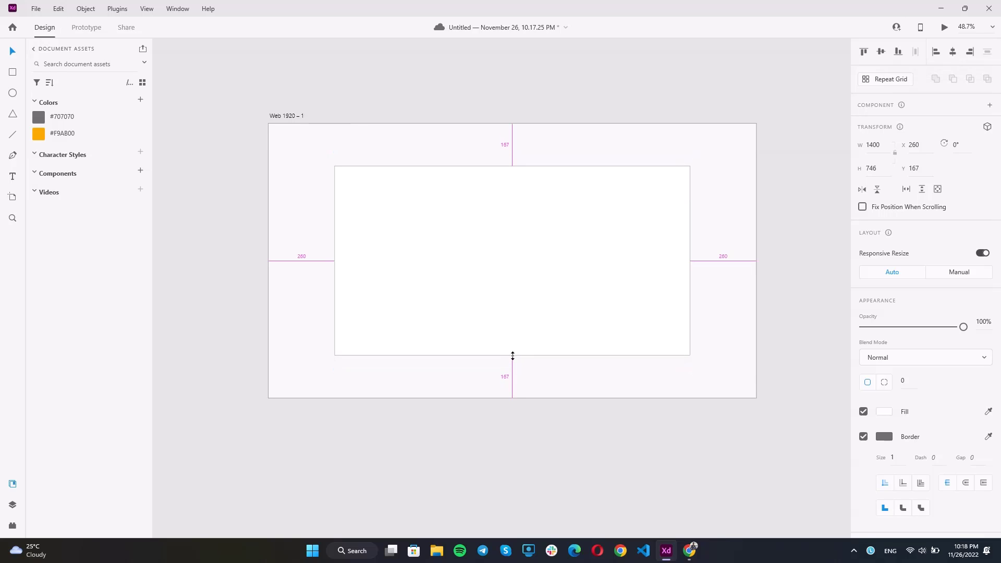
# Step: Remove the rectangle's border and enable a drop shadow on it
pyautogui.scroll(2, 543, 247)
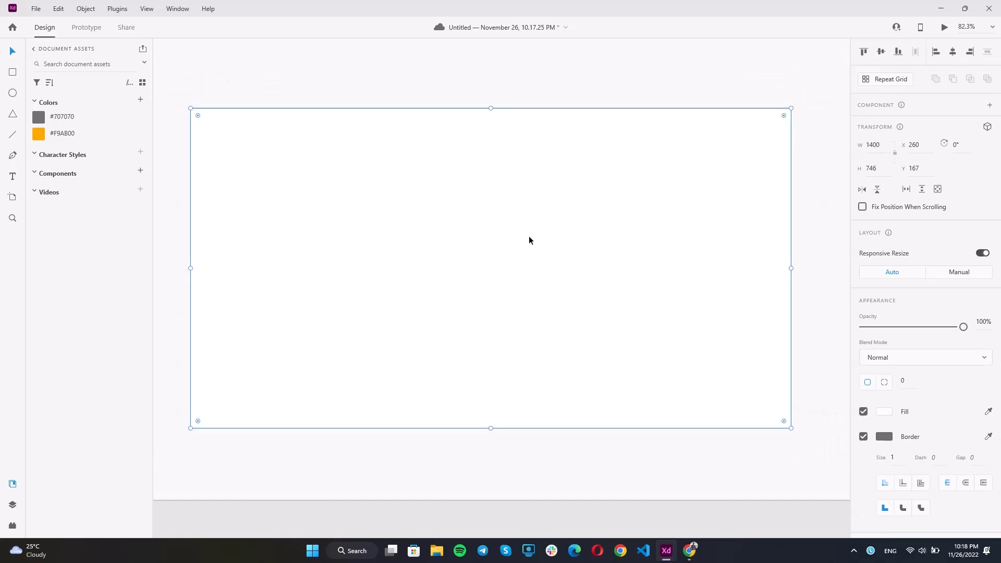
pyautogui.scroll(2, 529, 237)
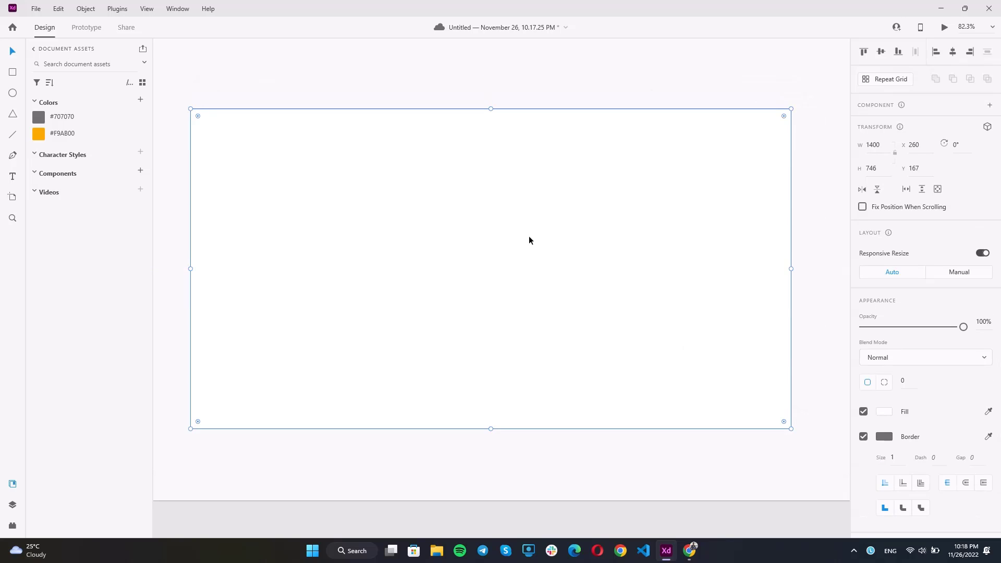
pyautogui.scroll(-2, 527, 237)
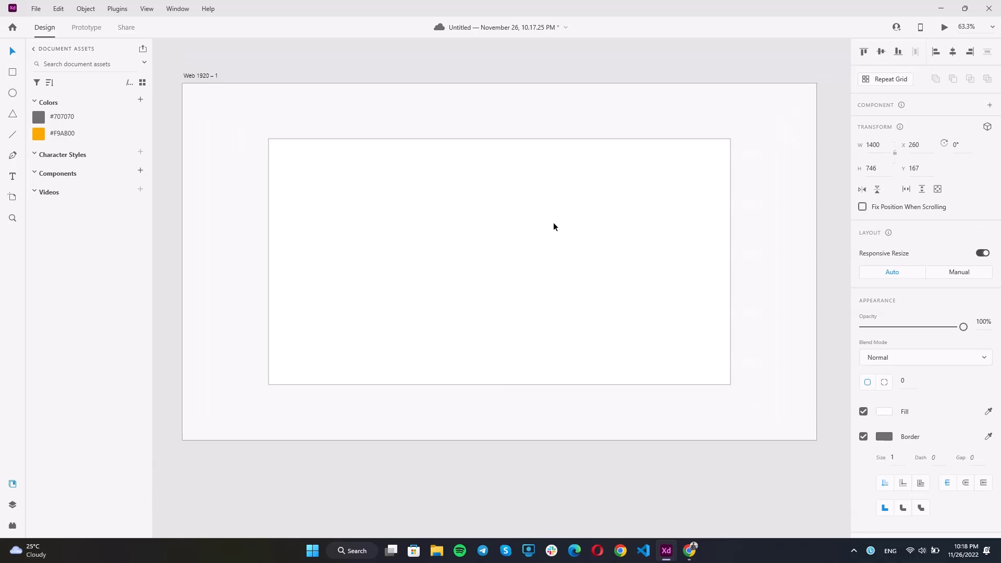
pyautogui.click(862, 437)
pyautogui.scroll(-1, 870, 447)
pyautogui.click(863, 470)
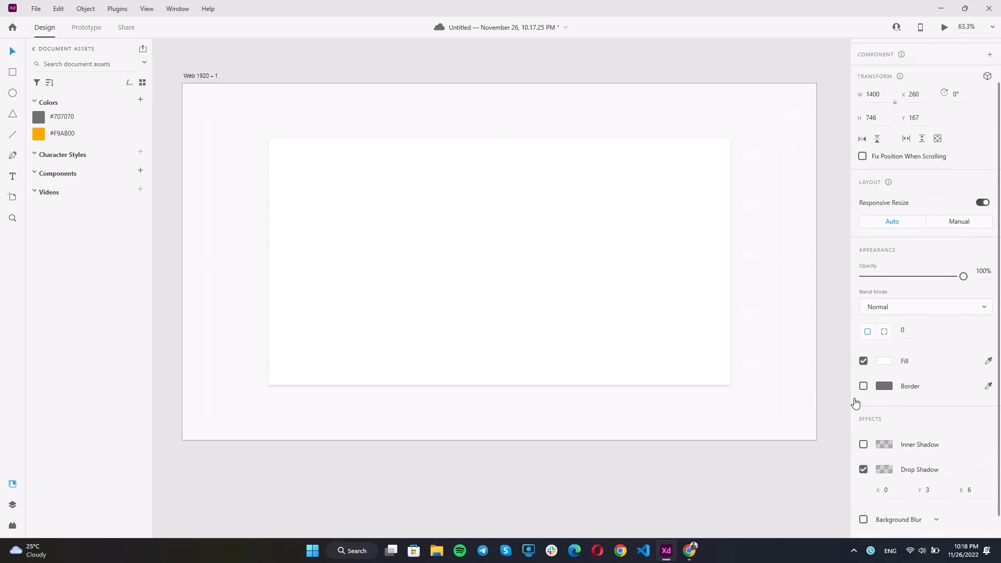
# Step: Round the rectangle's corners with a radius of 12
pyautogui.scroll(1, 900, 313)
pyautogui.scroll(-2, 920, 323)
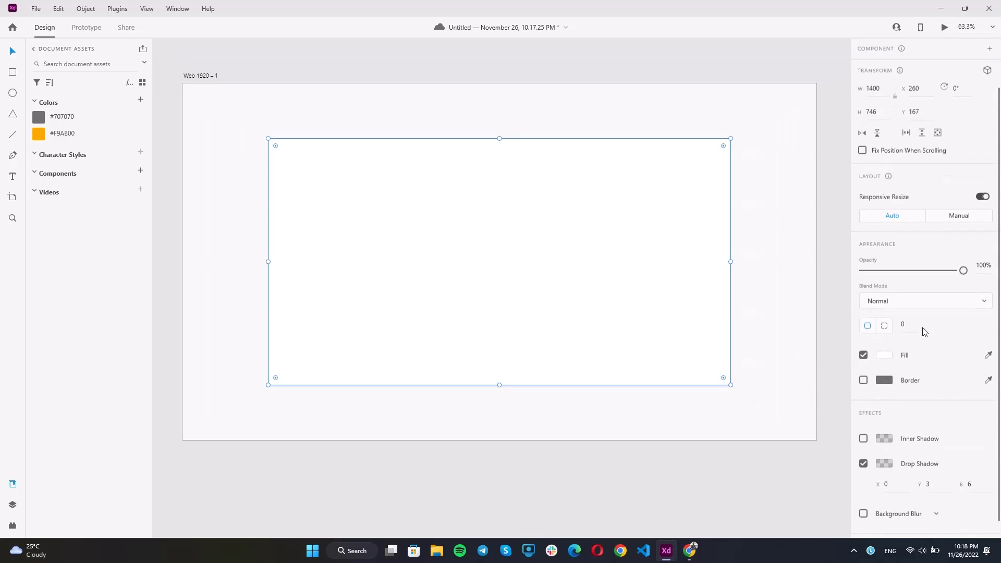
pyautogui.write('8')
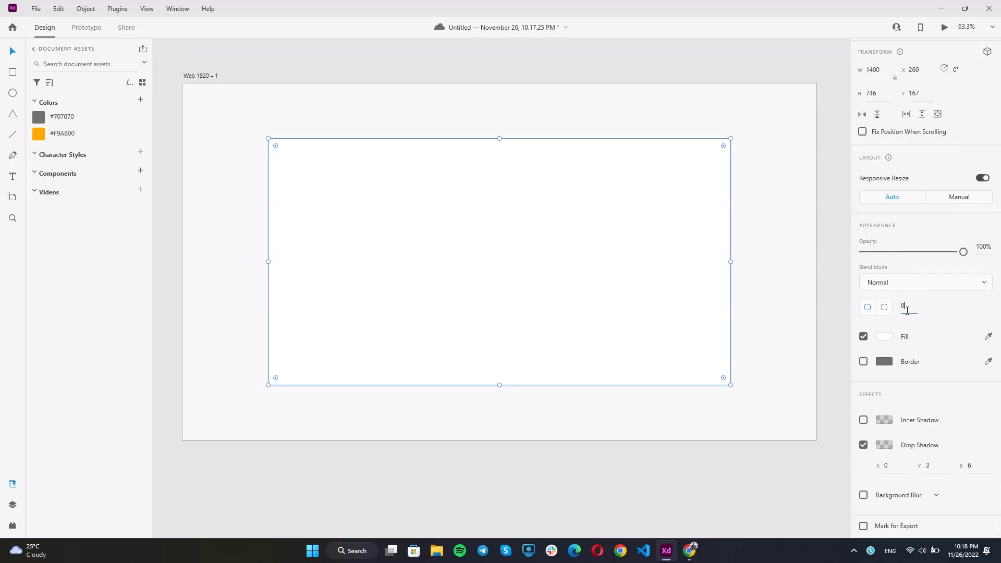
pyautogui.press('Return')
pyautogui.click(907, 311)
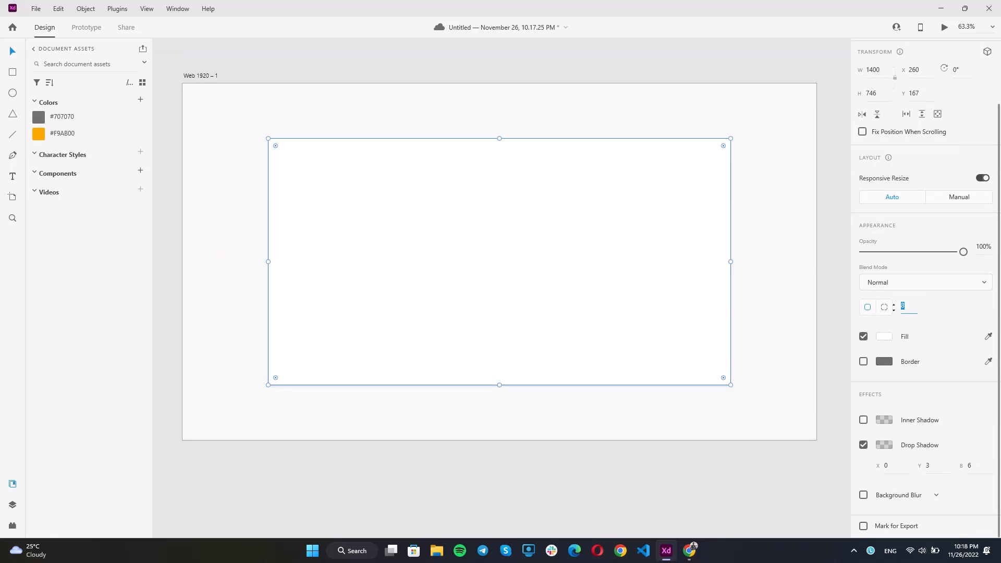
pyautogui.write('12')
pyautogui.press('Return')
pyautogui.scroll(1, 657, 270)
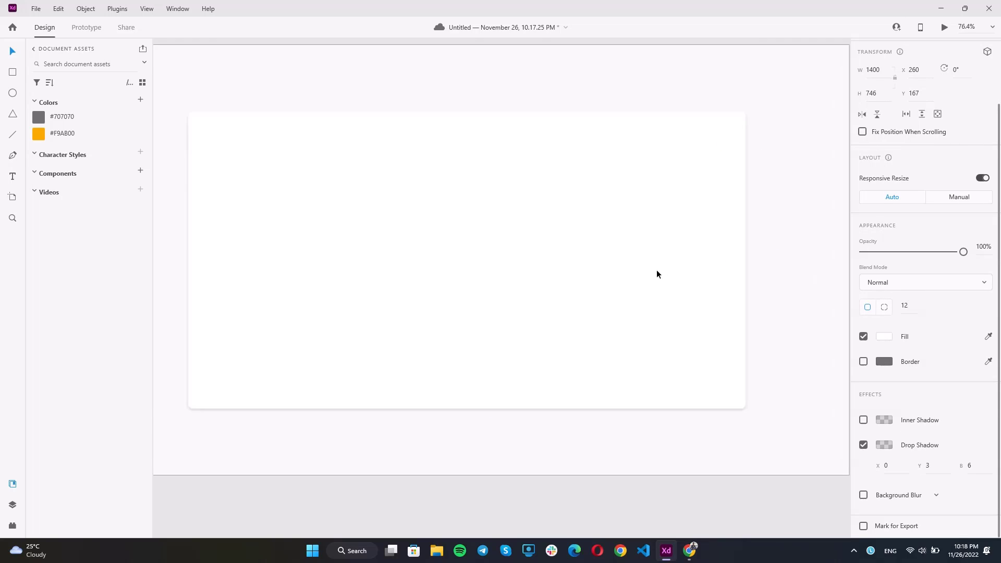
pyautogui.click(211, 80)
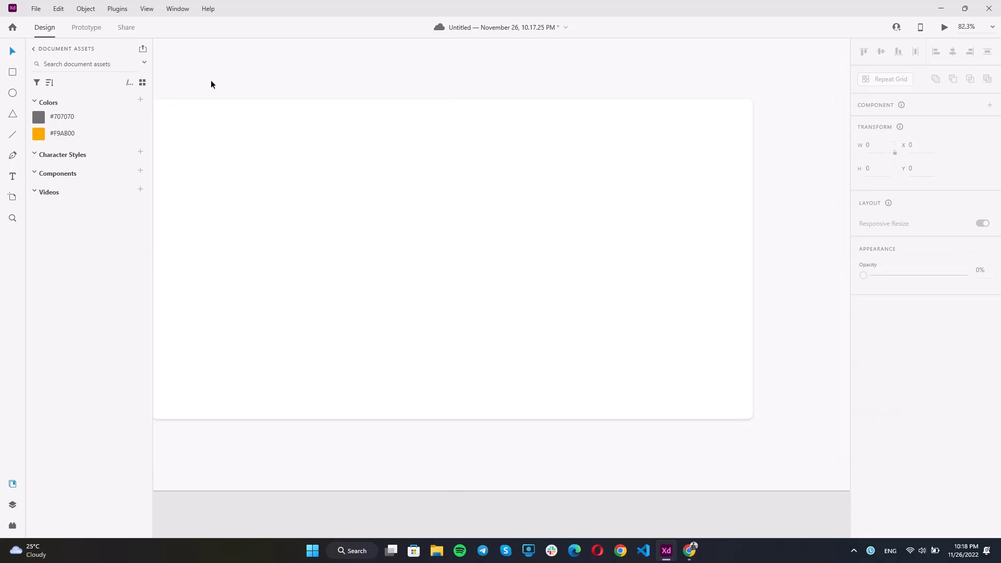
# Step: Place a vertical guide at the horizontal center of the artboard
pyautogui.scroll(-1, 507, 330)
pyautogui.scroll(-3, 223, 306)
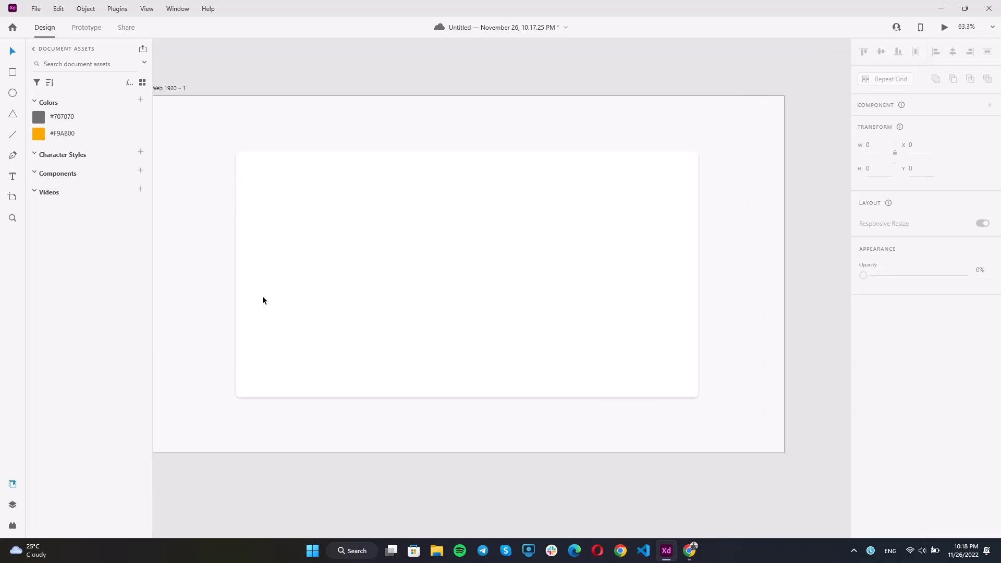
pyautogui.scroll(1, 384, 297)
pyautogui.click(403, 295)
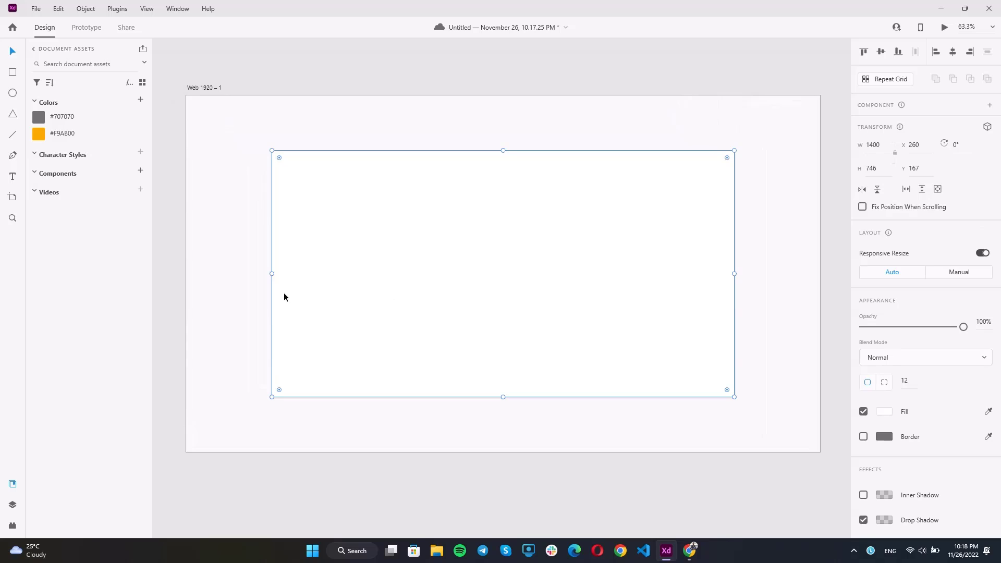
pyautogui.moveTo(184, 278); pyautogui.dragTo(502, 282)
pyautogui.click(571, 289)
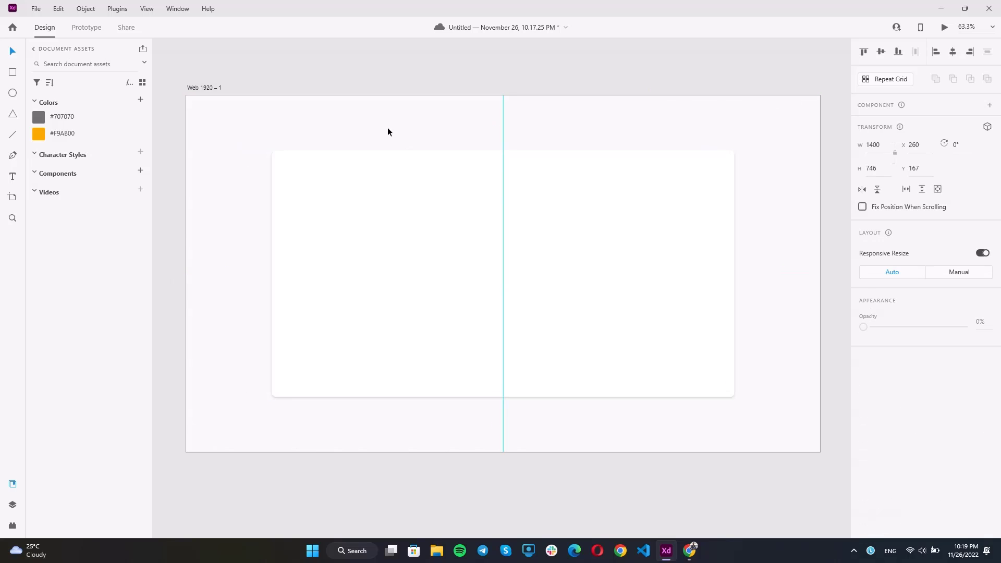
# Step: Lock the large rounded rectangle in place
pyautogui.click(700, 183)
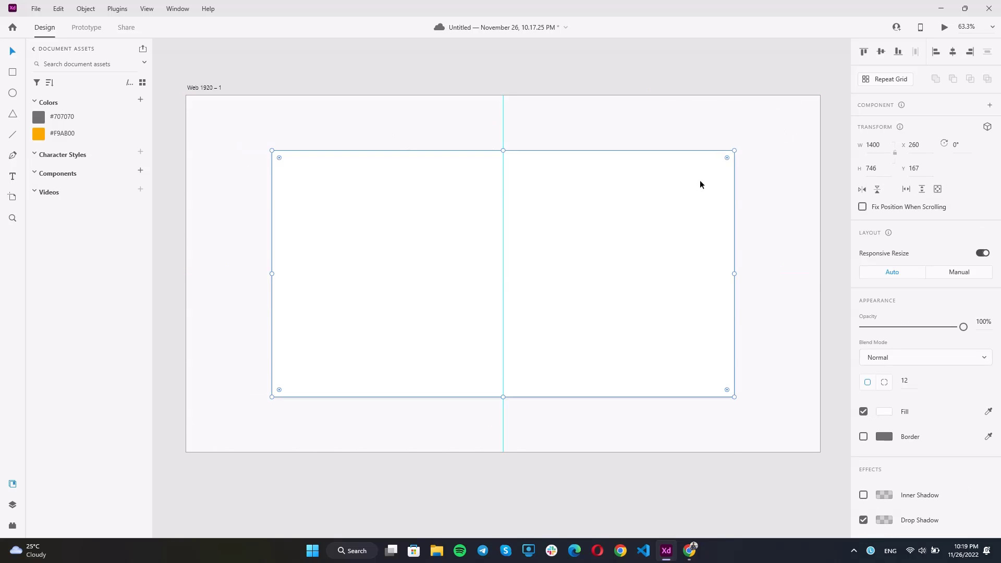
pyautogui.rightClick(699, 183)
pyautogui.click(731, 291)
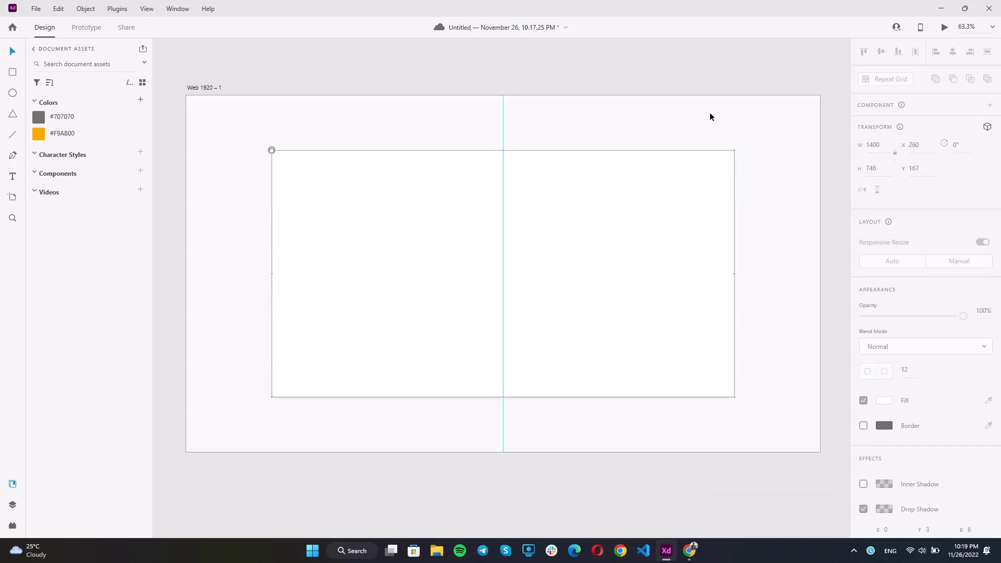
pyautogui.click(709, 112)
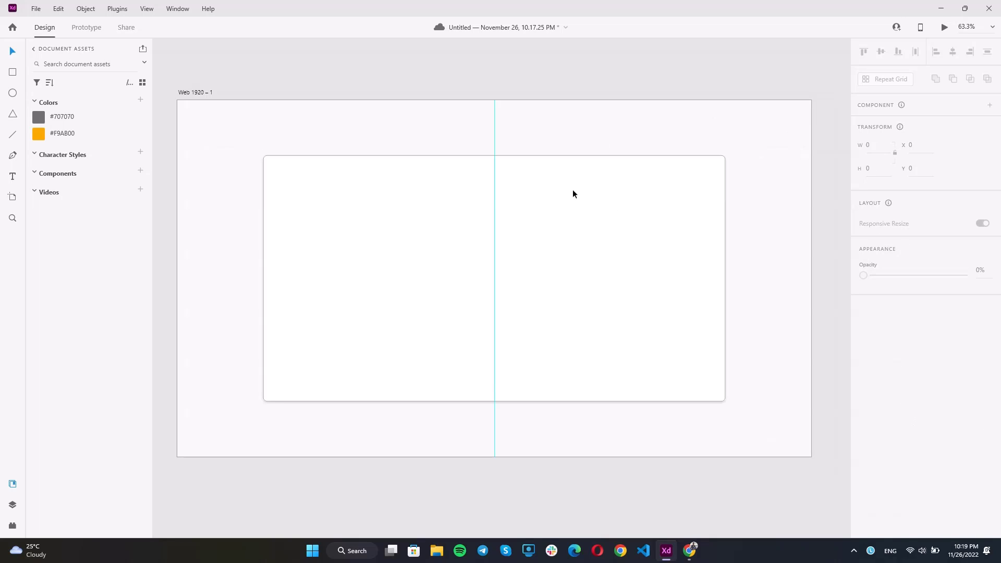
# Step: Draw a rectangle about 656 by 700 px inside the left half of the locked card, beside the center guide
pyautogui.click(567, 202)
pyautogui.scroll(2, 246, 204)
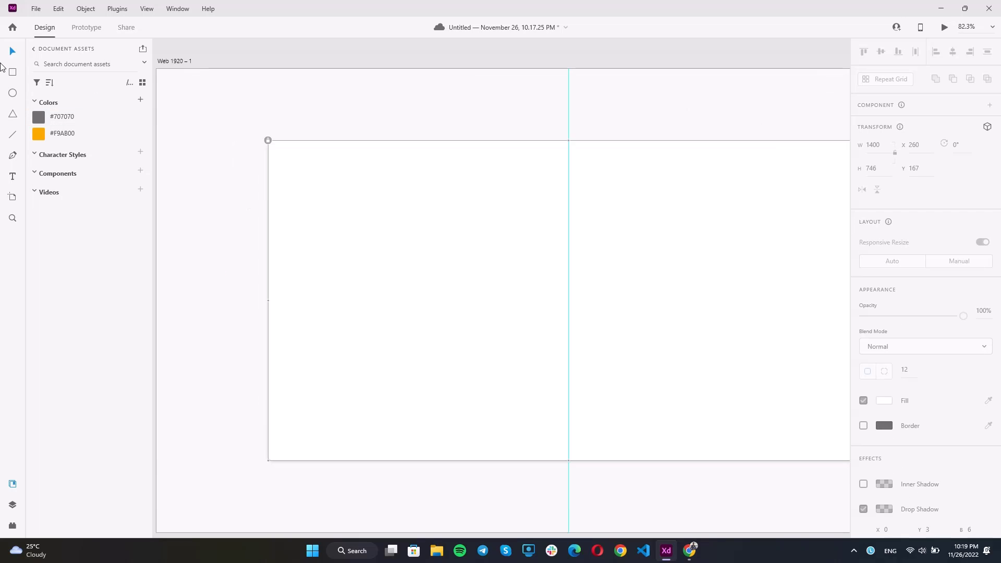
pyautogui.moveTo(280, 150); pyautogui.dragTo(563, 453)
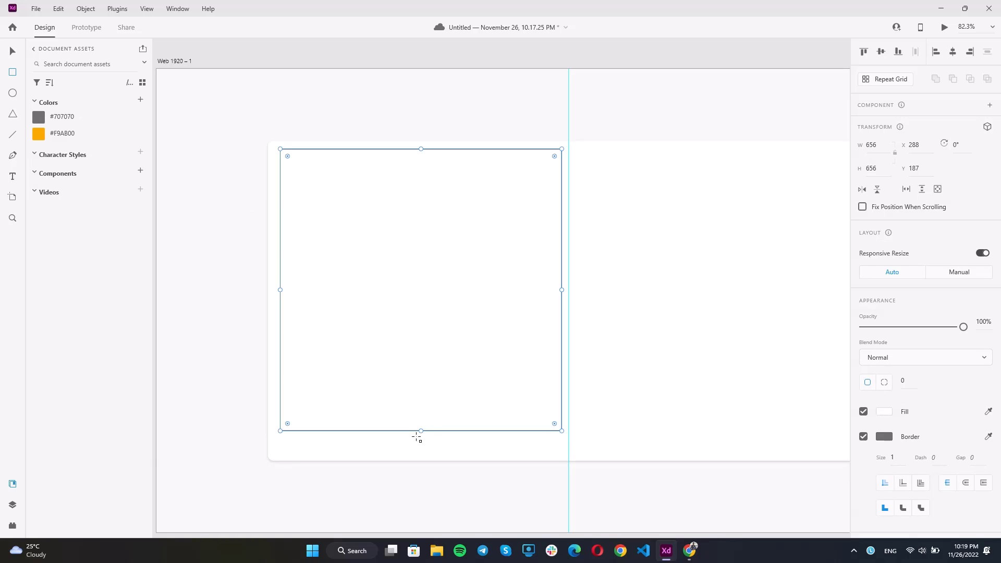
pyautogui.moveTo(421, 432); pyautogui.dragTo(421, 450)
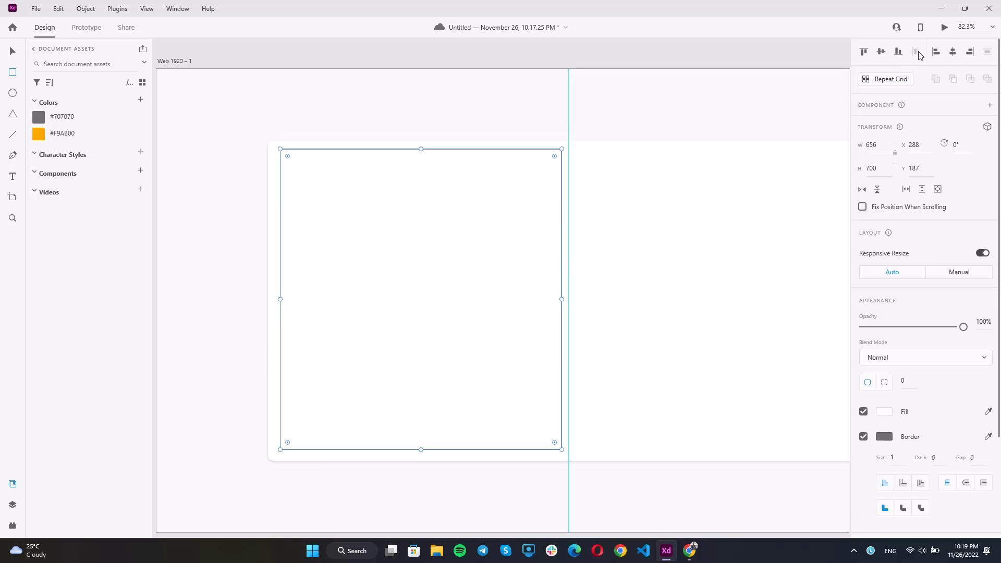
# Step: Center the left rectangle vertically on the artboard and shrink it to about 642 by 692 px
pyautogui.click(880, 53)
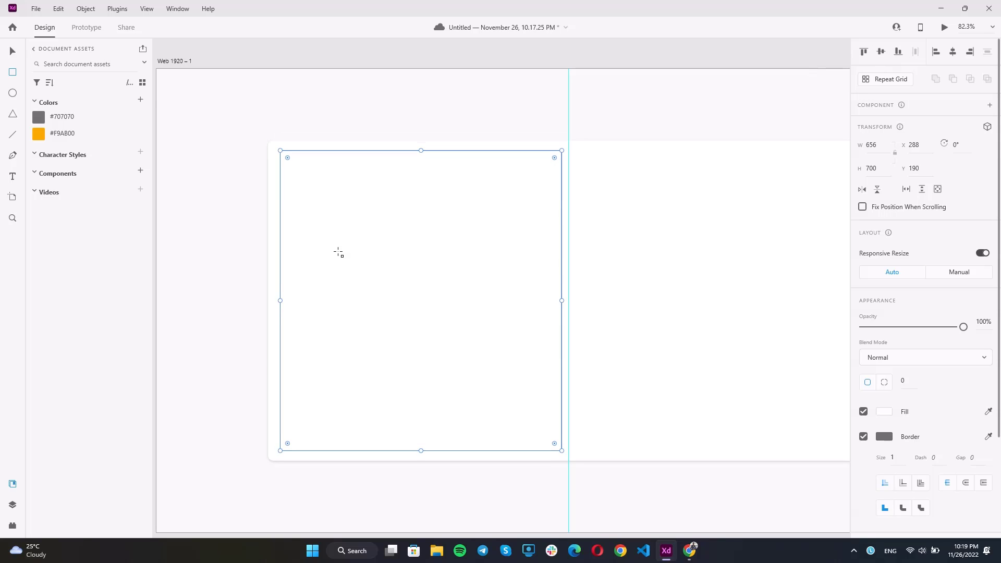
pyautogui.moveTo(561, 301); pyautogui.dragTo(556, 300)
pyautogui.moveTo(417, 150); pyautogui.dragTo(416, 152)
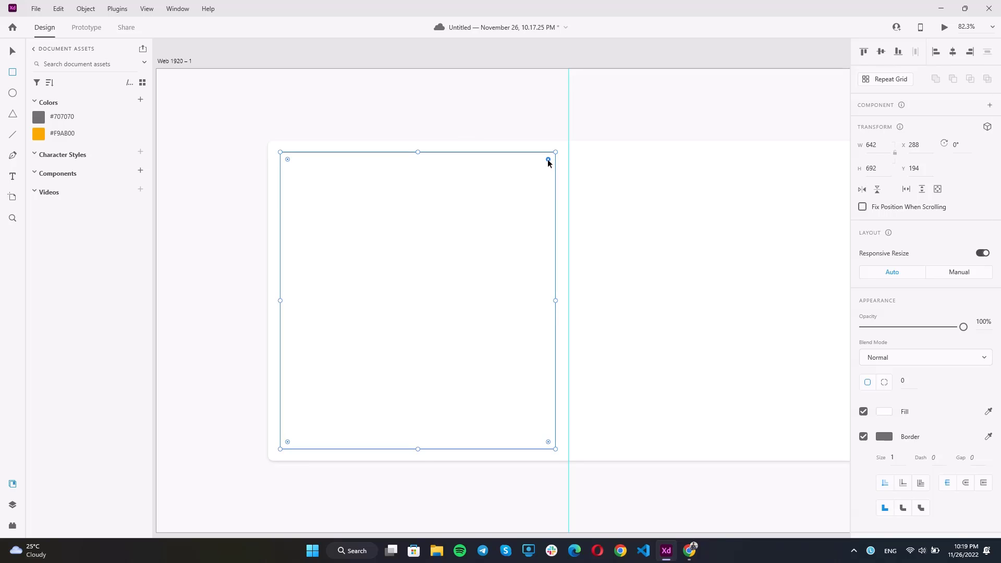
# Step: Round the left rectangle's corners with a radius of 12 and remove its border
pyautogui.moveTo(548, 161); pyautogui.dragTo(547, 159)
pyautogui.click(898, 380)
pyautogui.write('2')
pyautogui.press('Return')
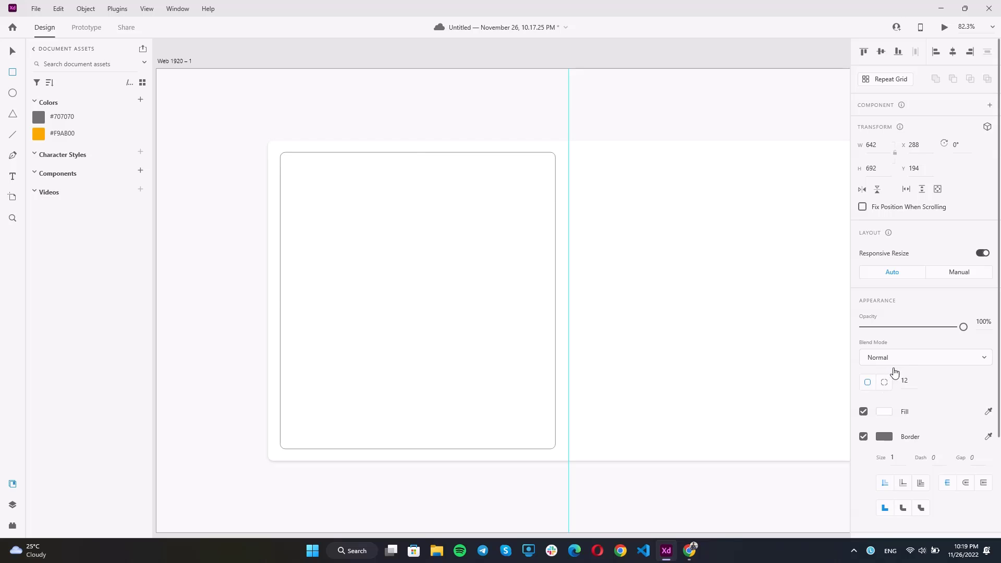
pyautogui.scroll(-3, 894, 379)
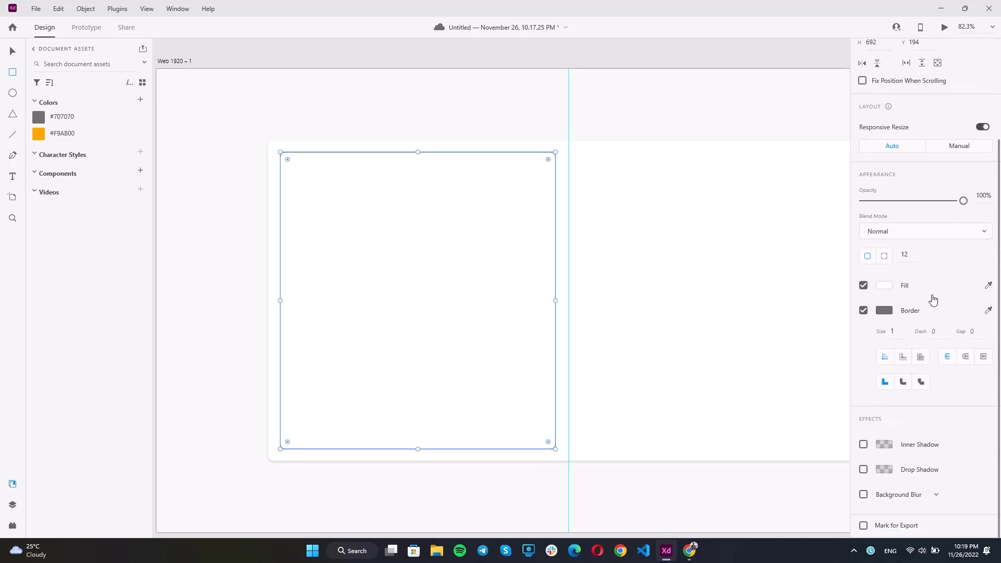
pyautogui.click(863, 310)
# Step: Fill the left rectangle with the light gray #F6F6F6
pyautogui.scroll(2, 863, 313)
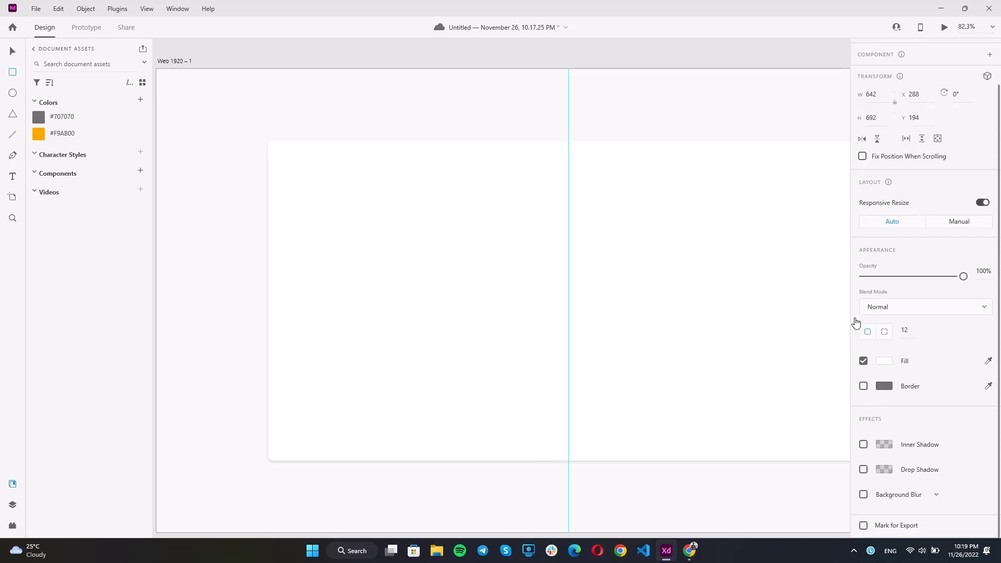
pyautogui.click(890, 365)
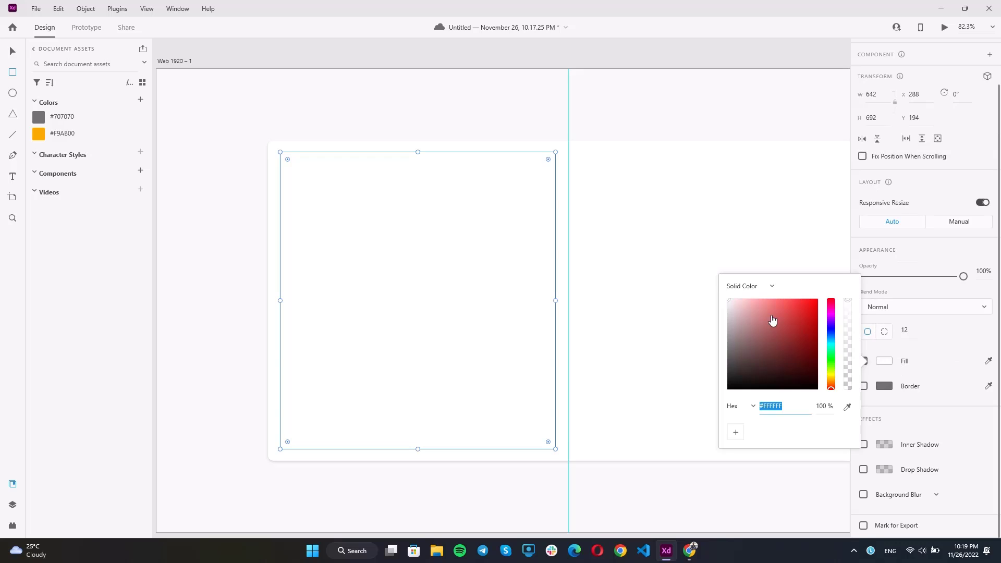
pyautogui.click(729, 307)
pyautogui.scroll(-3, 479, 178)
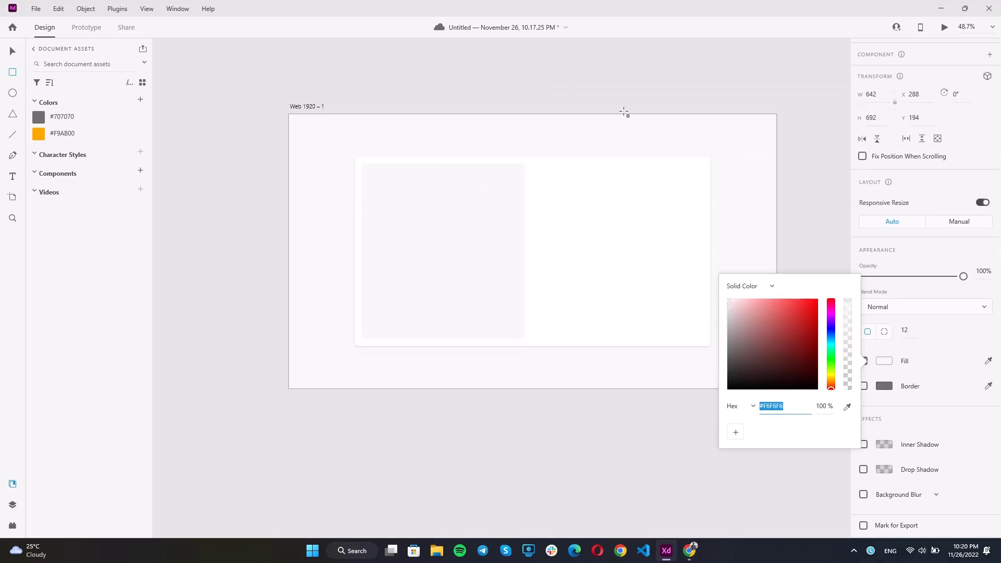
pyautogui.click(944, 382)
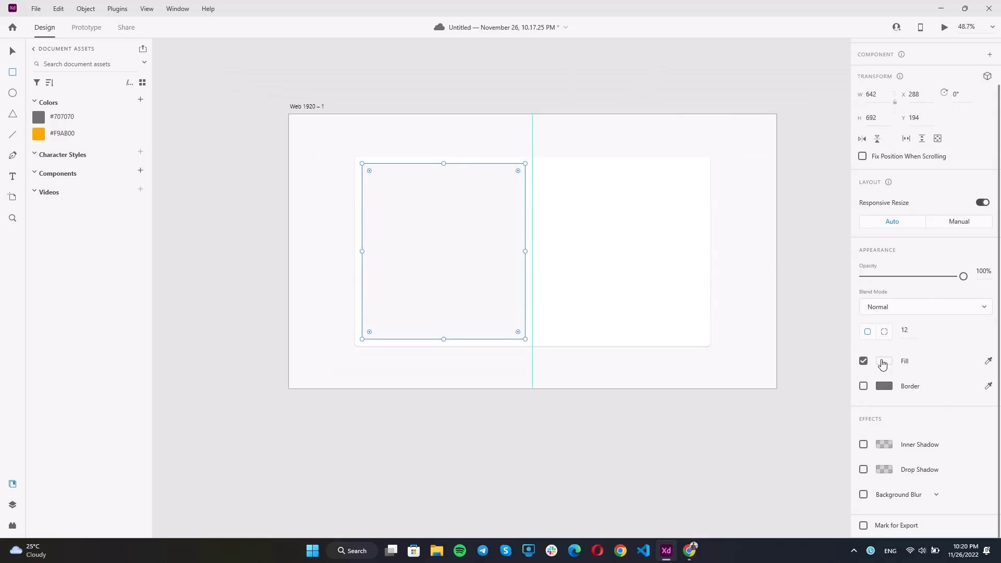
pyautogui.scroll(2, 561, 311)
# Step: Switch to Chrome, open storyset.com in a new tab and search for Login illustrations
pyautogui.click(696, 550)
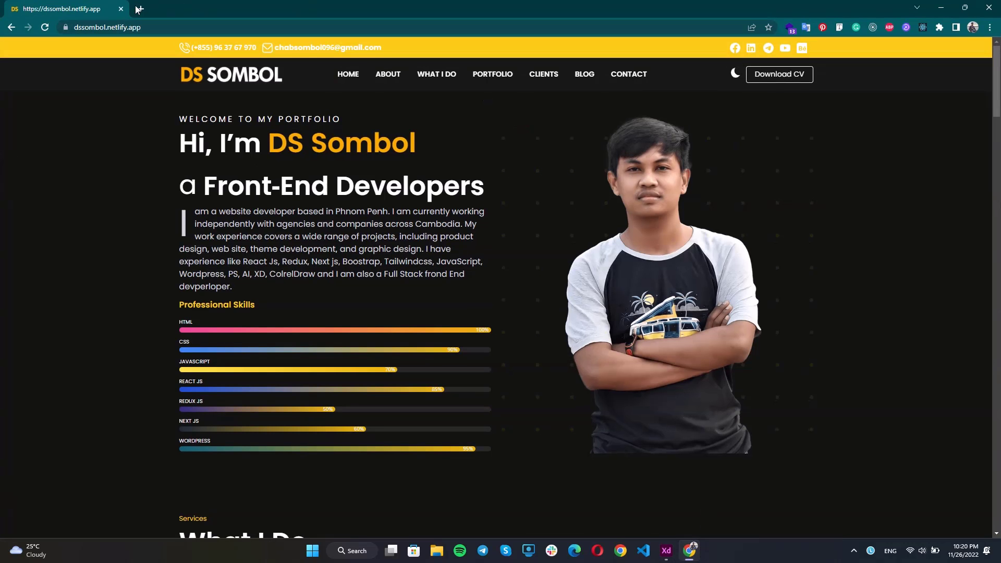
pyautogui.click(138, 9)
pyautogui.write('sto')
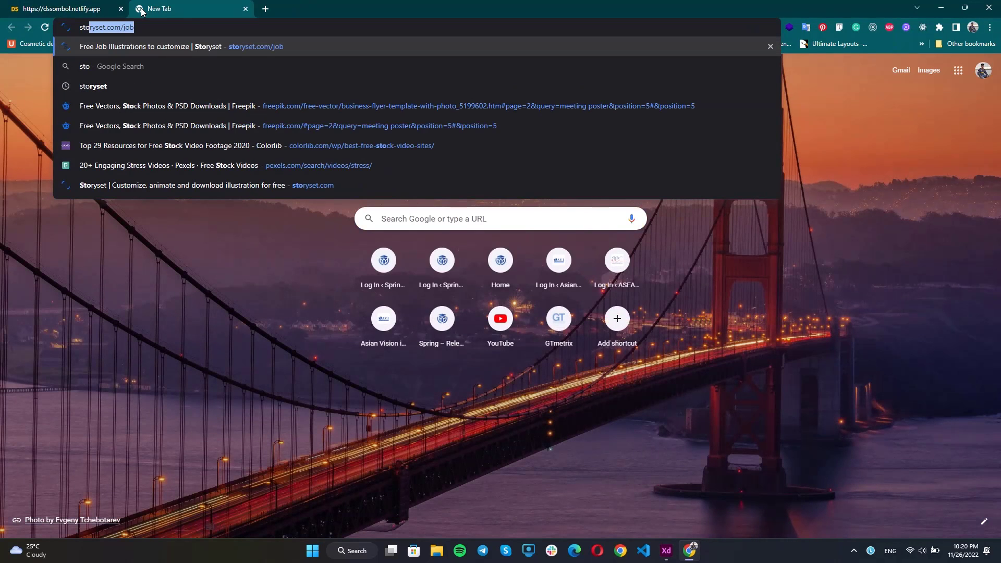
pyautogui.press('Return')
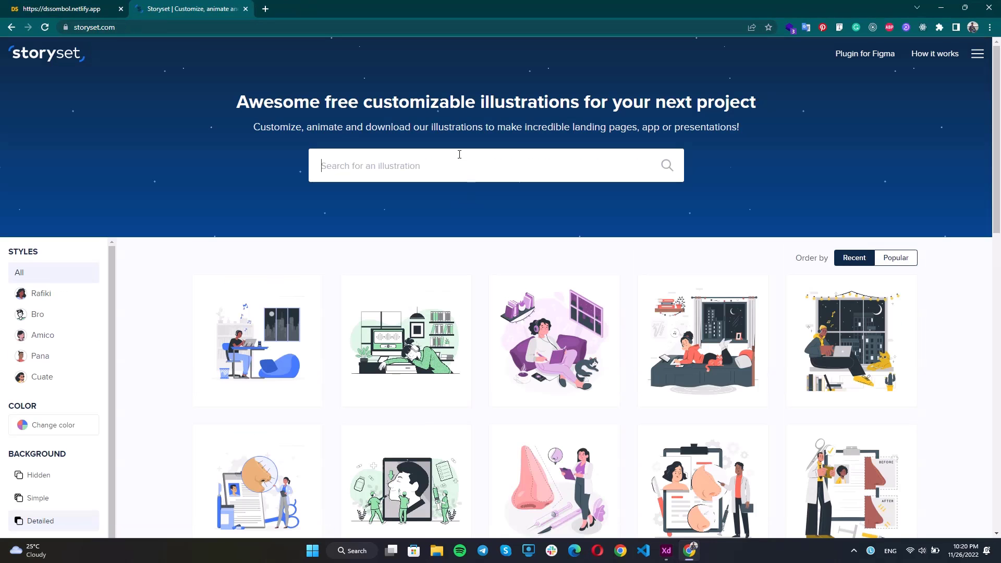
pyautogui.click(458, 153)
pyautogui.write('Logo')
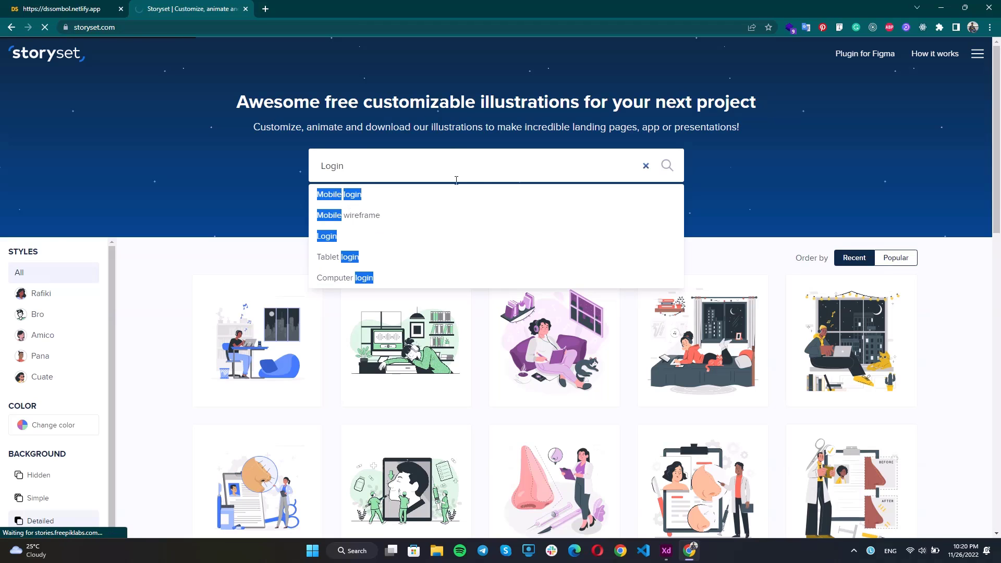
pyautogui.press('Return')
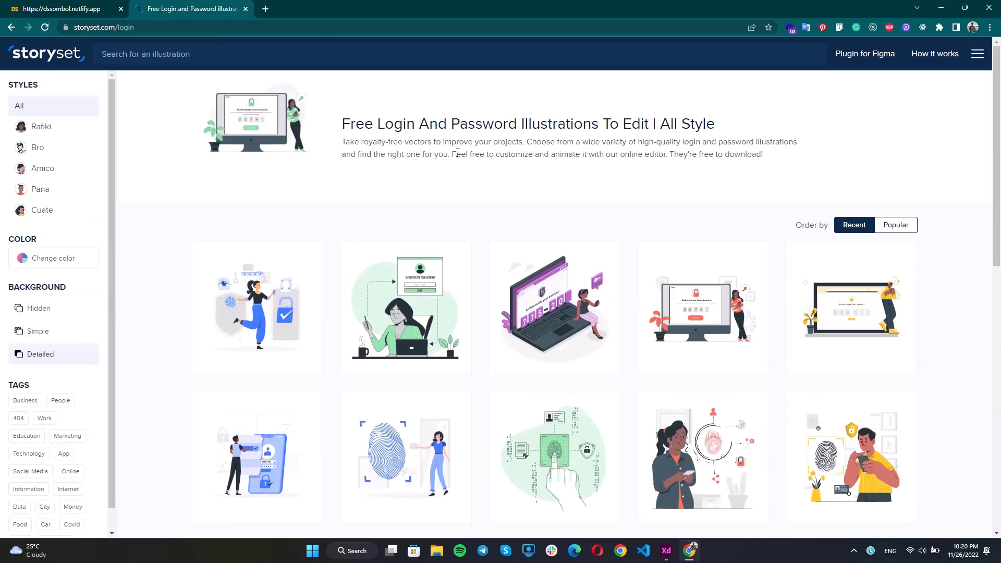
# Step: Open the yellow fingerprint illustration in the Cuate style, along with its color picker
pyautogui.scroll(-3, 796, 325)
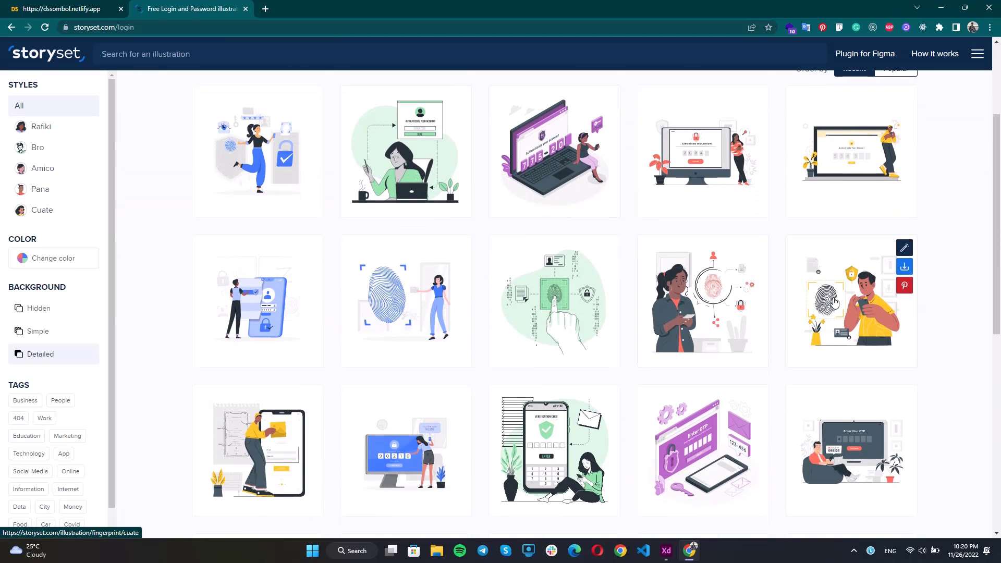
pyautogui.click(834, 303)
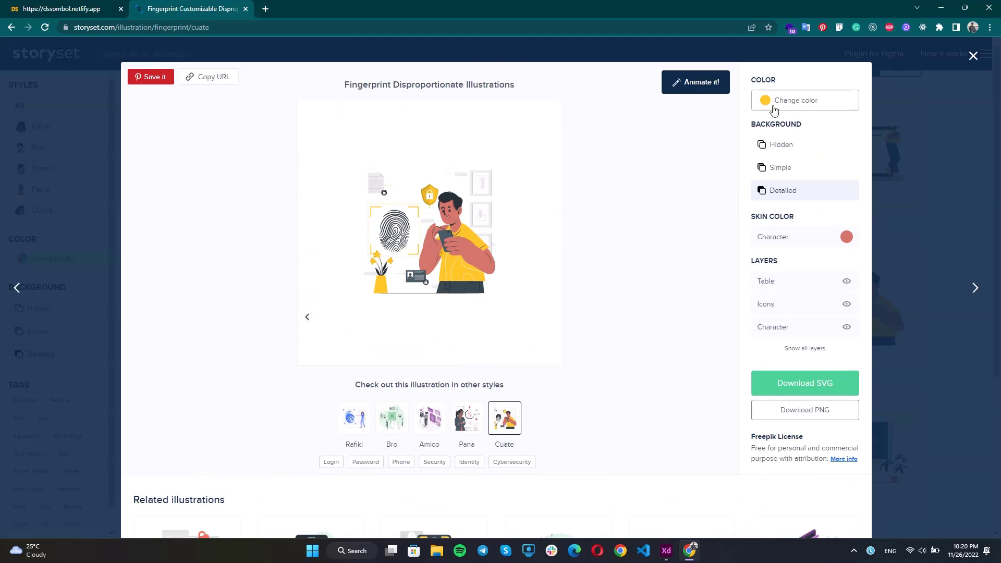
pyautogui.click(777, 103)
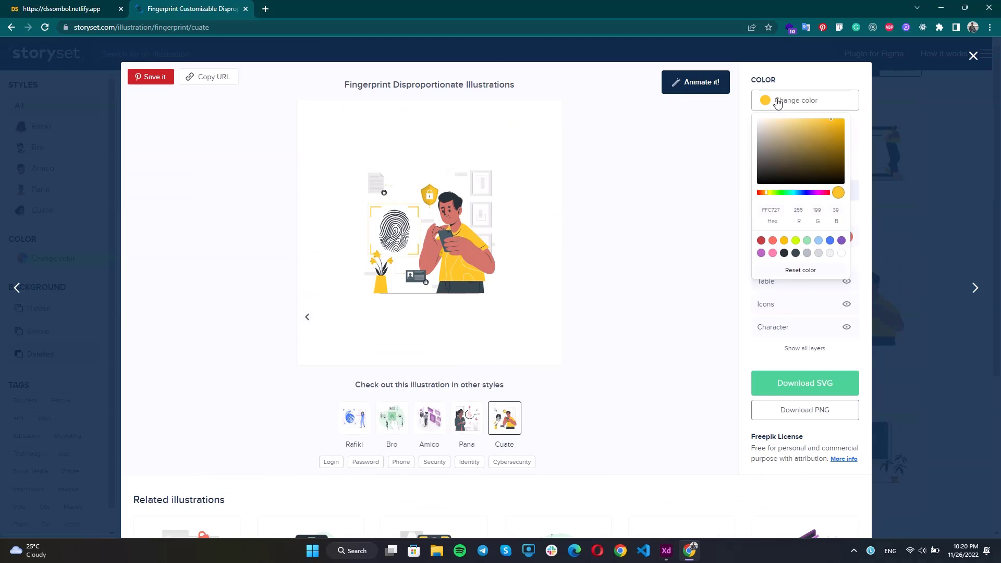
# Step: Switch to Adobe XD, copy the orange document color's hex code and undo the orange fill applied to the rectangle
pyautogui.click(666, 550)
pyautogui.doubleClick(61, 134)
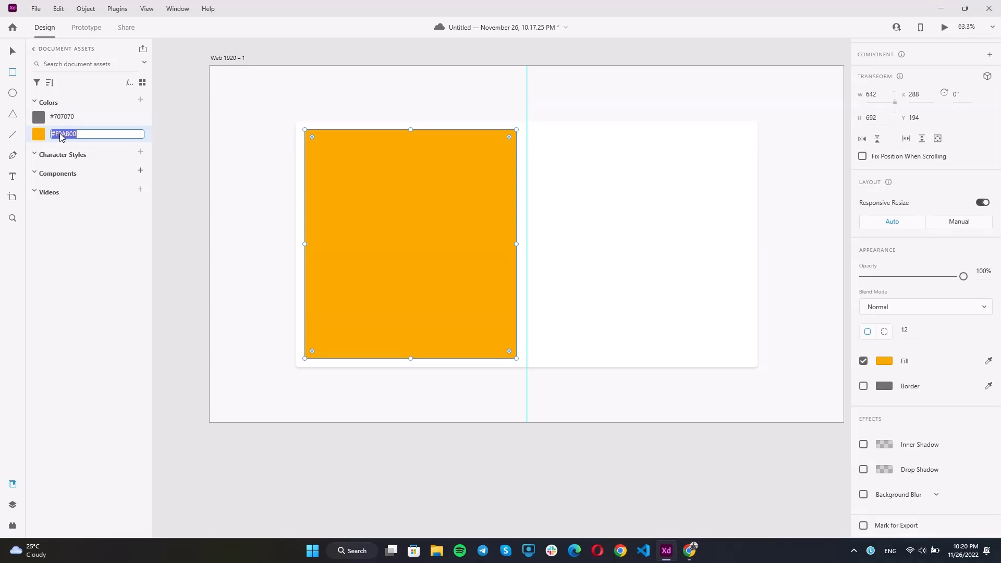
pyautogui.click(180, 136)
pyautogui.hotkey('ctrl', 'z')
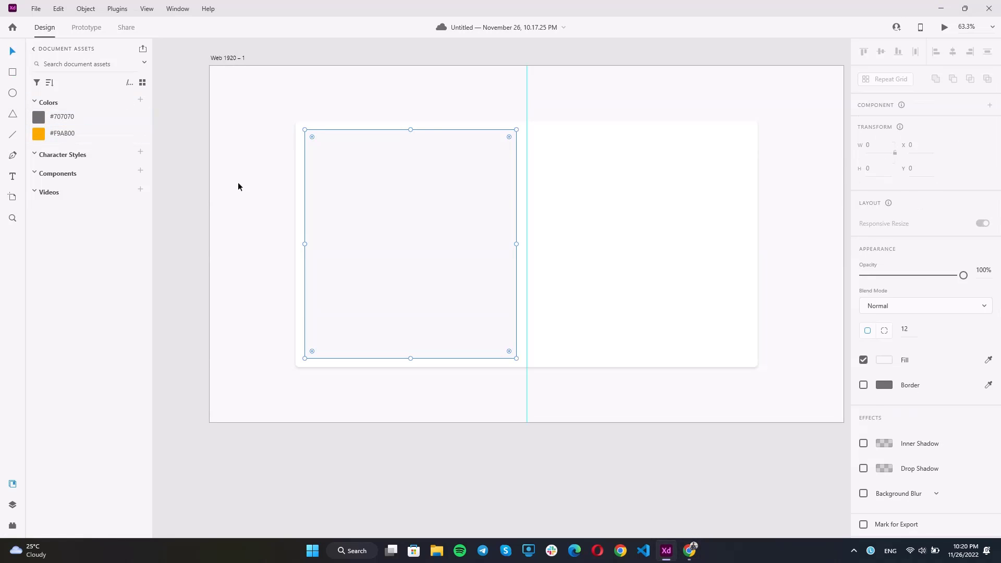
# Step: Back in Chrome, set the fingerprint illustration's color to F9AB00 and download it as SVG
pyautogui.click(691, 552)
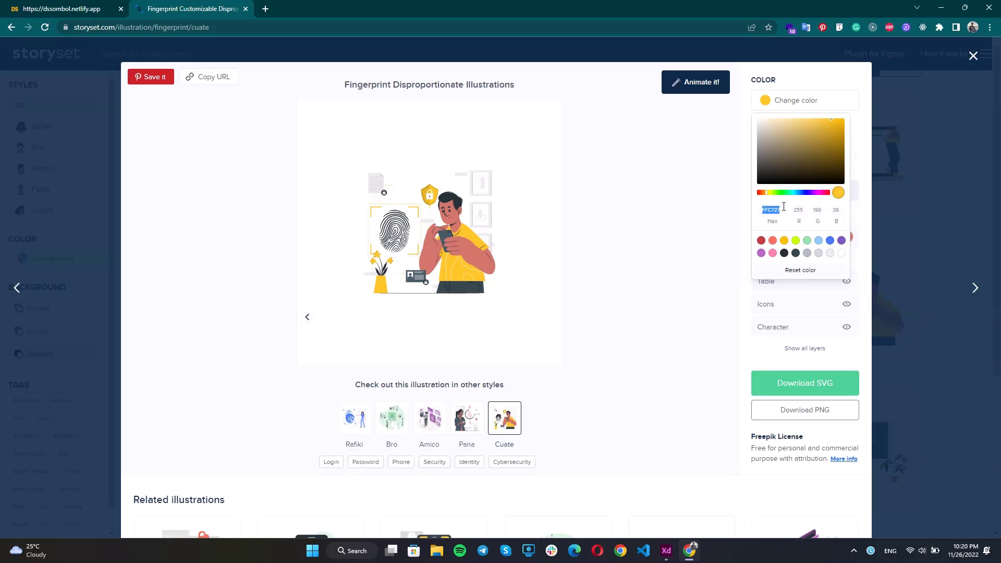
pyautogui.write('F9AB00')
pyautogui.click(648, 274)
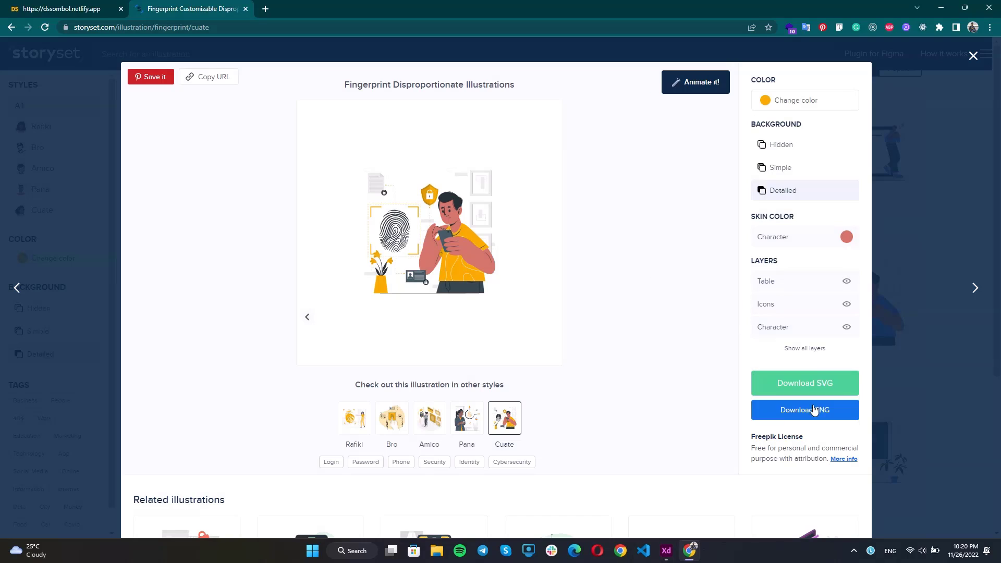
pyautogui.click(795, 389)
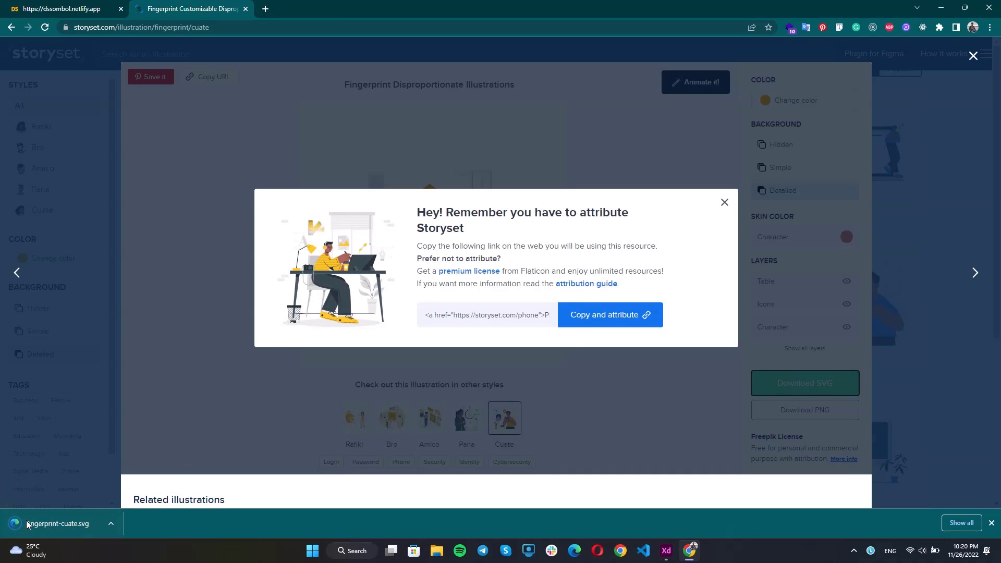
# Step: Import fingerprint-cuate.svg into the Adobe XD artboard and place it over the gray rectangle in the card's left half
pyautogui.moveTo(28, 524); pyautogui.dragTo(627, 78)
pyautogui.scroll(1, 639, 127)
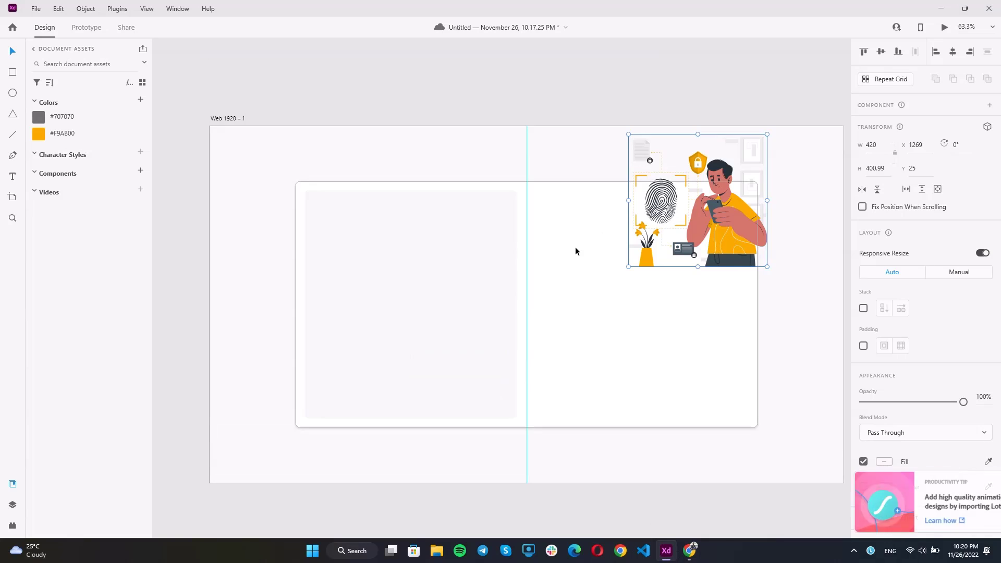
pyautogui.click(715, 123)
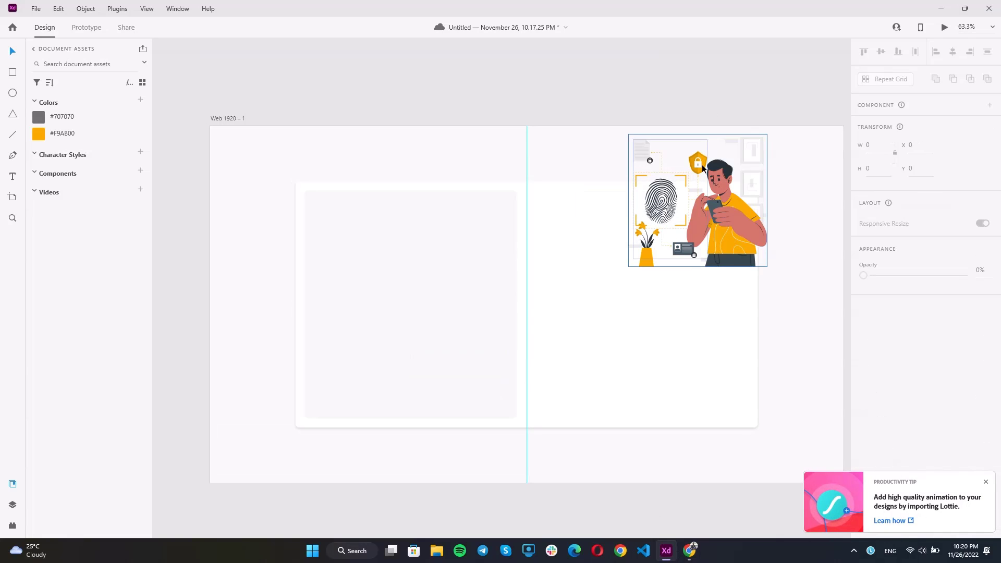
pyautogui.moveTo(702, 168); pyautogui.dragTo(420, 272)
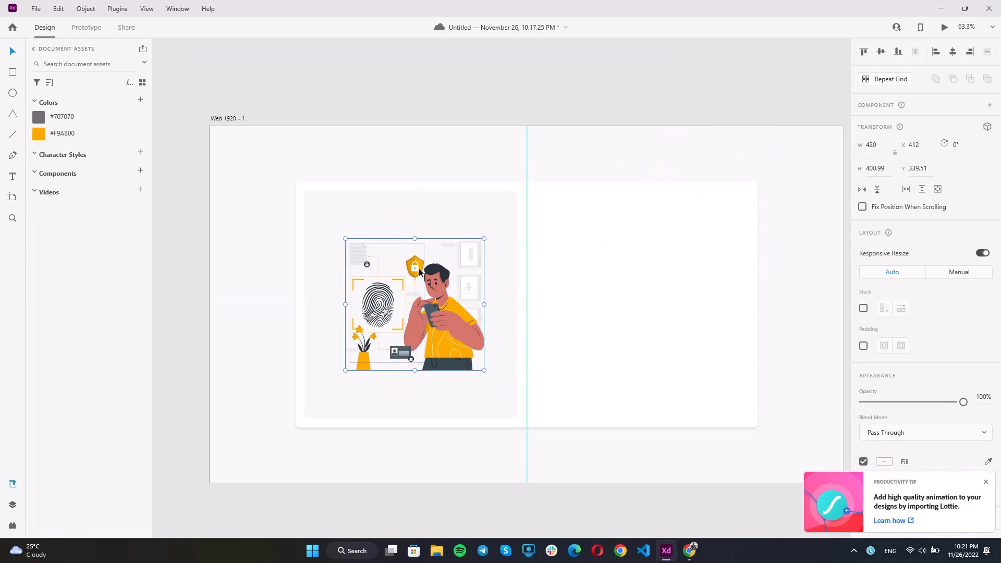
# Step: Enlarge the illustration to about 578 by 552 px and center it horizontally on the gray rectangle
pyautogui.moveTo(484, 238); pyautogui.dragTo(511, 198)
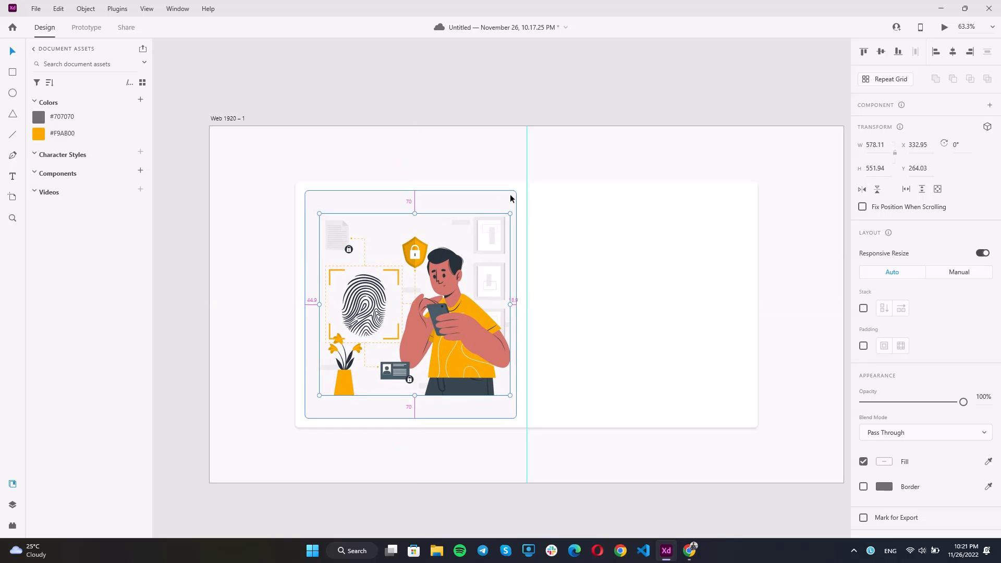
pyautogui.keyDown('shift'); pyautogui.click(486, 192); pyautogui.keyUp('shift')
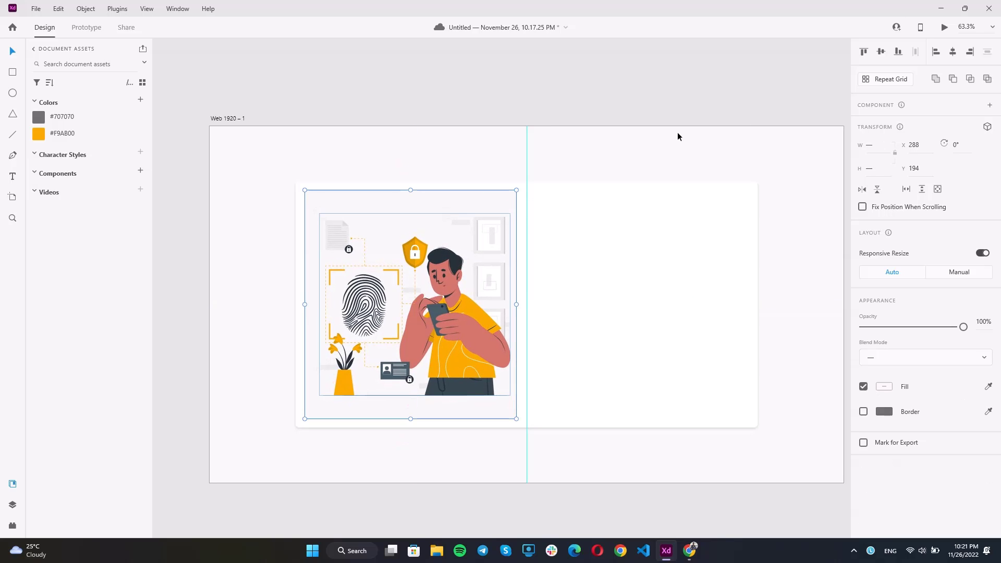
pyautogui.click(952, 52)
pyautogui.click(669, 99)
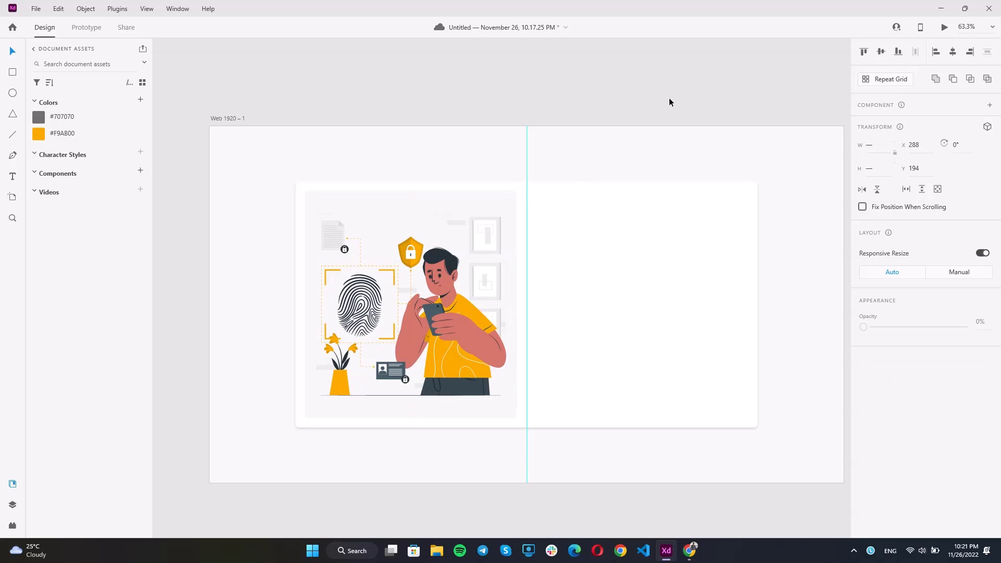
# Step: Examine the illustration's placement in the card and the empty right half
pyautogui.scroll(-2, 390, 167)
pyautogui.scroll(2, 491, 223)
pyautogui.click(576, 238)
pyautogui.scroll(-1, 383, 221)
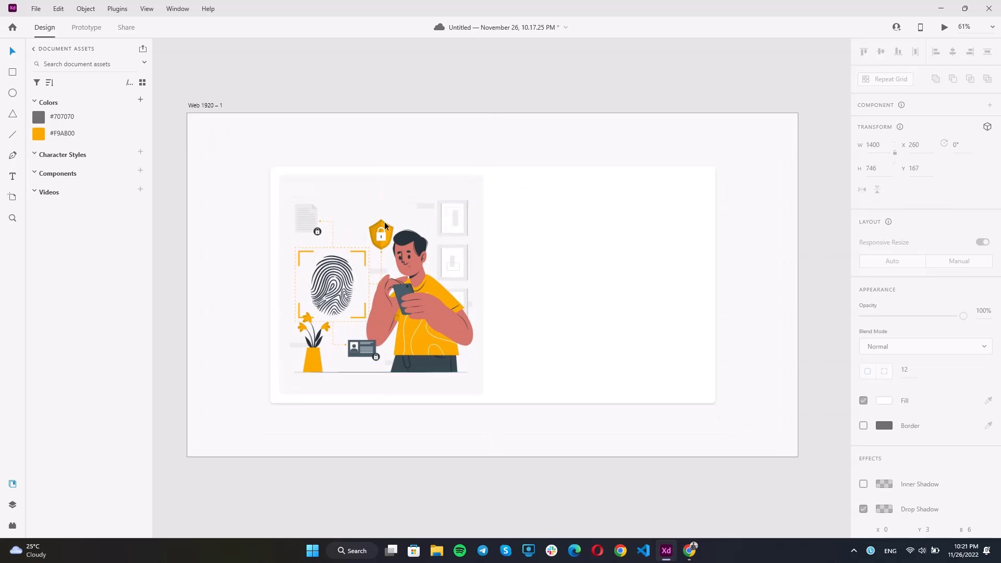
pyautogui.scroll(1, 588, 243)
pyautogui.scroll(1, 518, 257)
pyautogui.scroll(2, 517, 254)
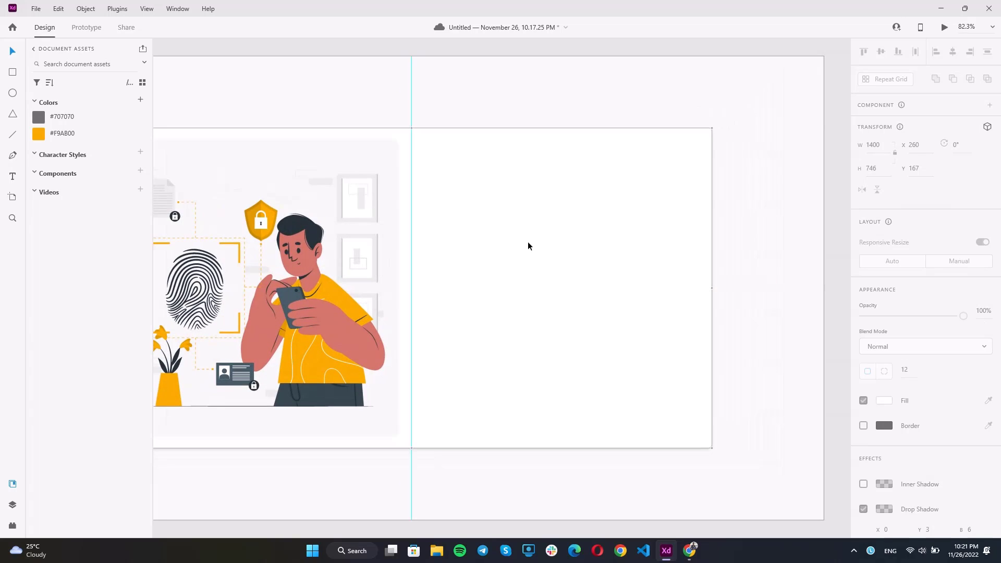
pyautogui.scroll(-3, 522, 224)
pyautogui.scroll(1, 724, 172)
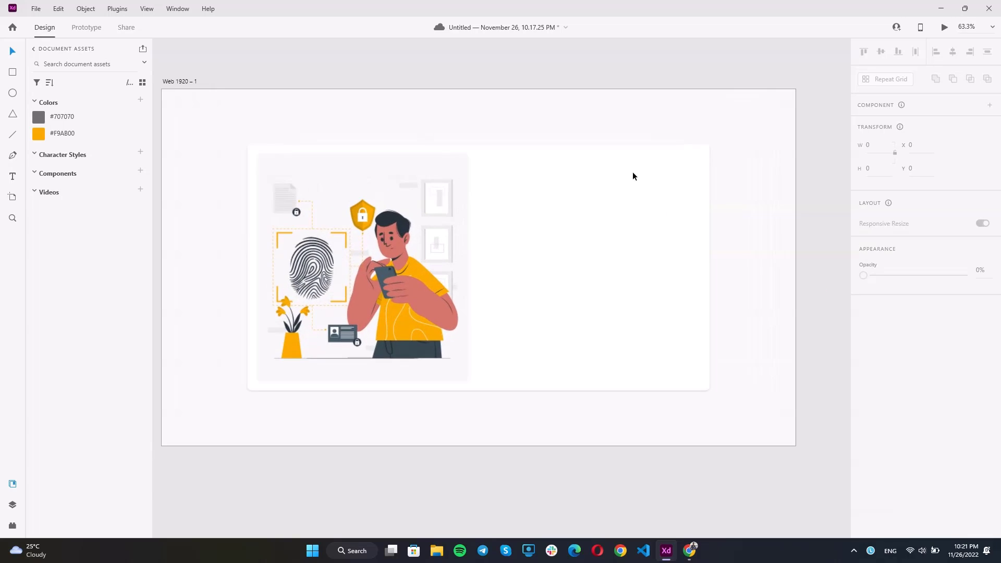
# Step: Add the text "Create an account" in the upper part of the card's right half
pyautogui.scroll(1, 606, 183)
pyautogui.scroll(-1, 636, 183)
pyautogui.scroll(2, 636, 182)
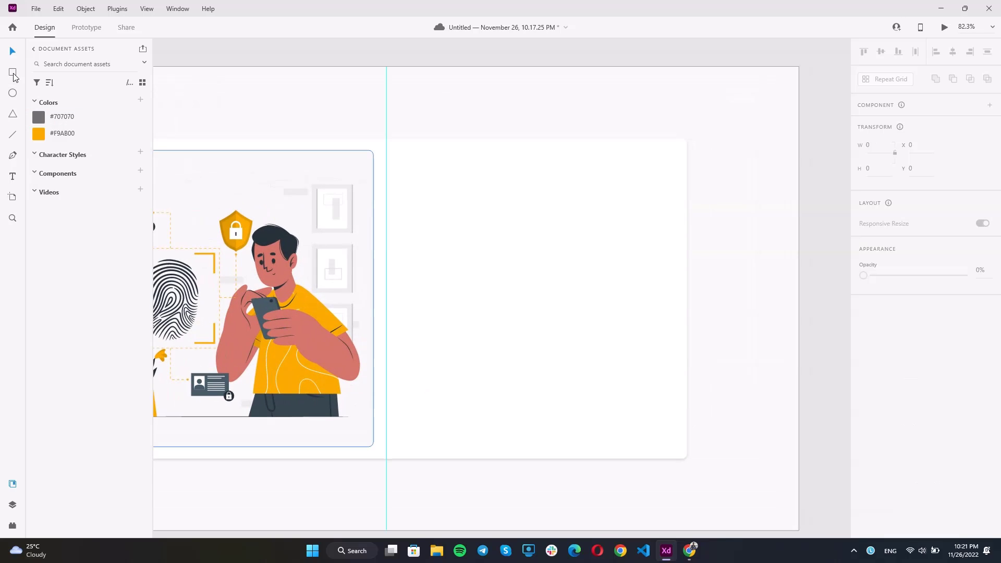
pyautogui.click(12, 176)
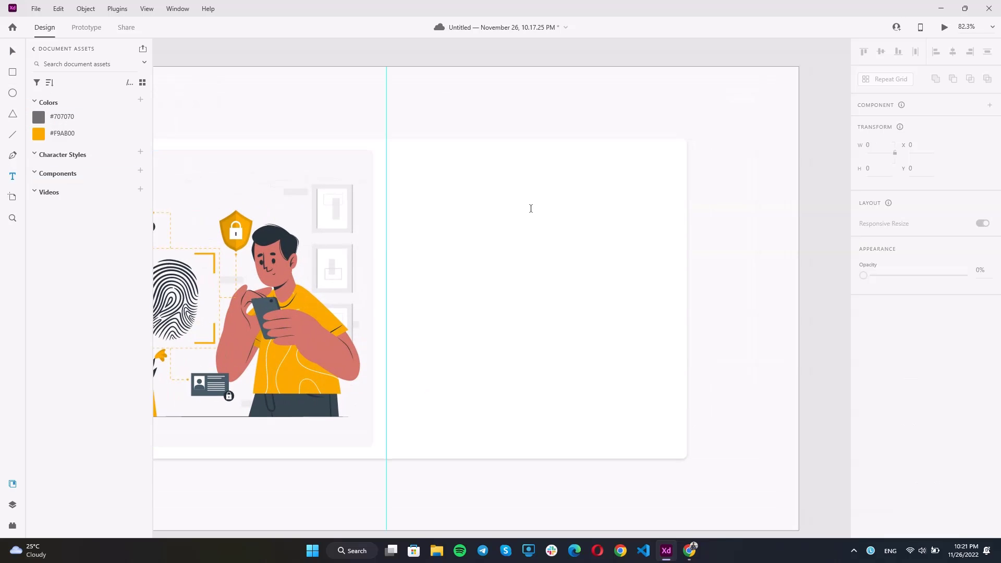
pyautogui.click(483, 211)
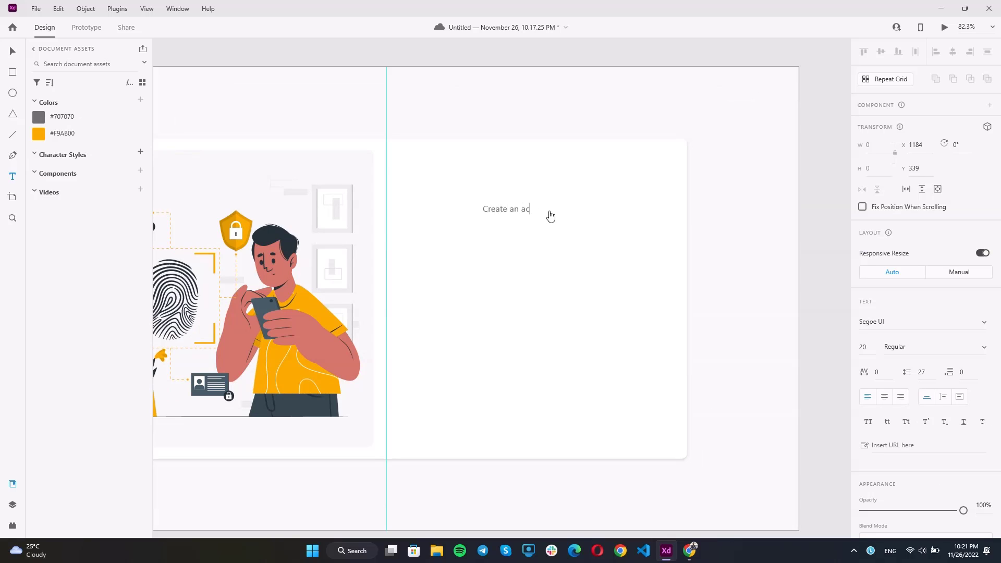
# Step: Format the "Create an account" text in Poppins Bold at size 32
pyautogui.hotkey('ctrl', 'a')
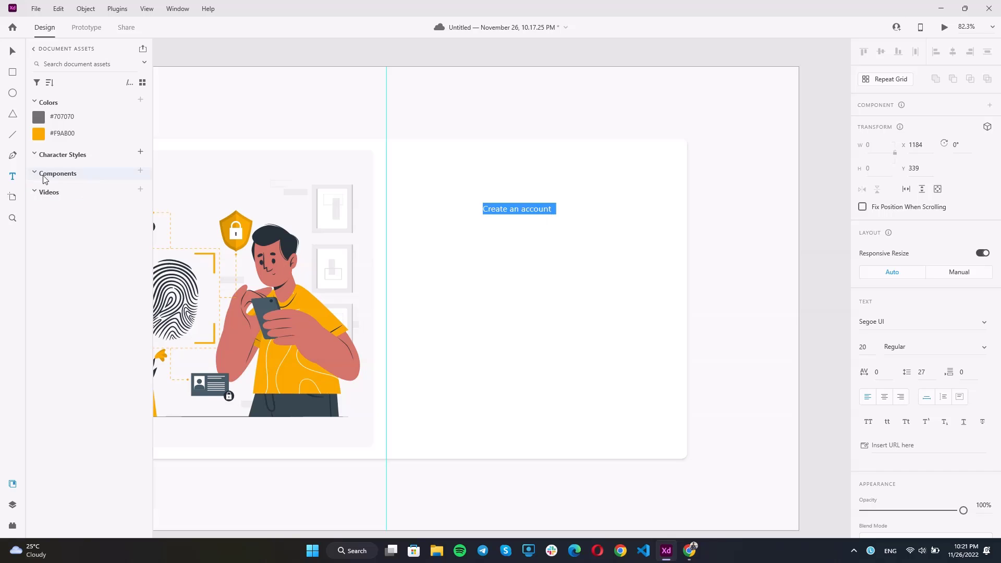
pyautogui.click(875, 346)
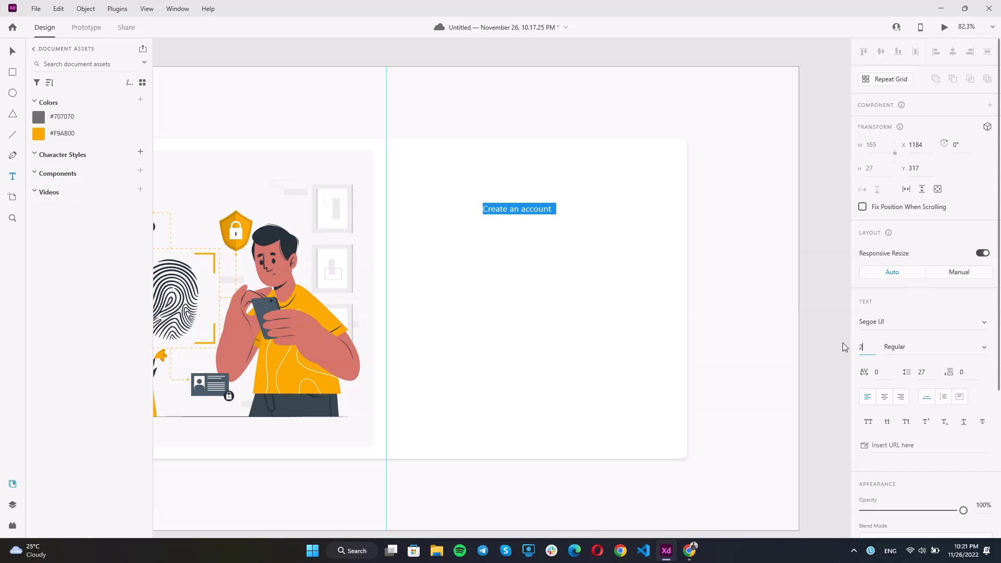
pyautogui.press('Return')
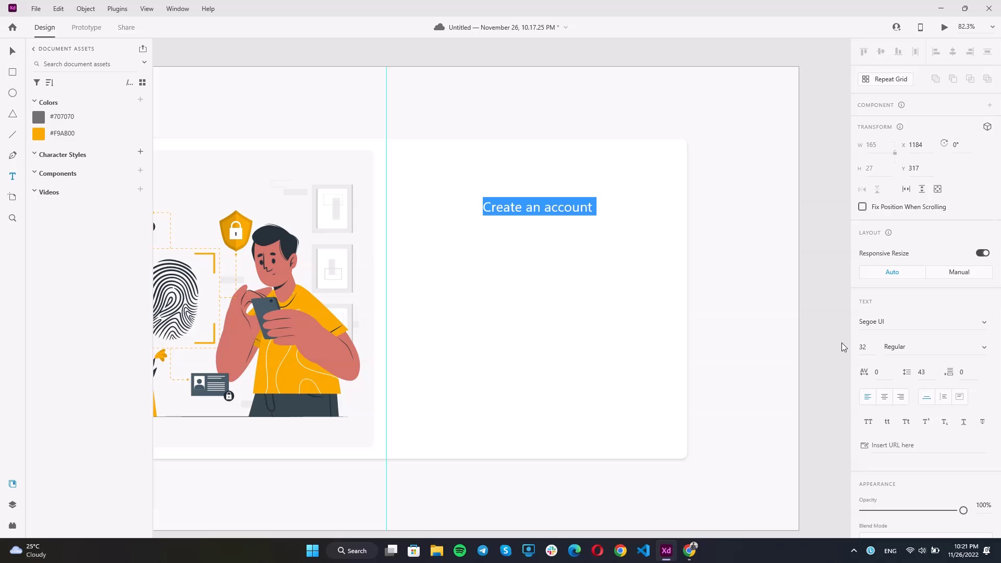
pyautogui.scroll(-3, 941, 190)
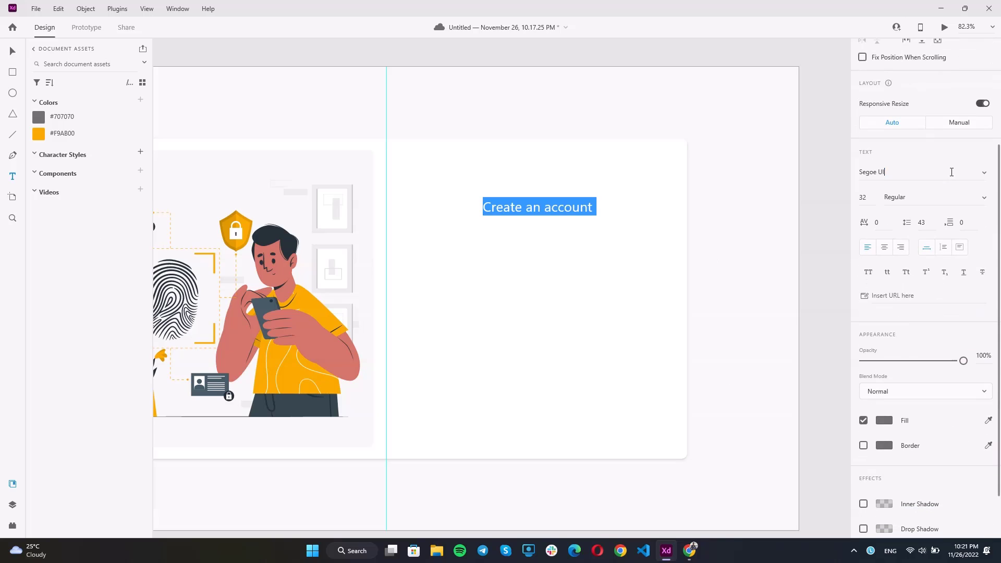
pyautogui.hotkey('ctrl', 'a')
pyautogui.write('Pop')
pyautogui.press('Return')
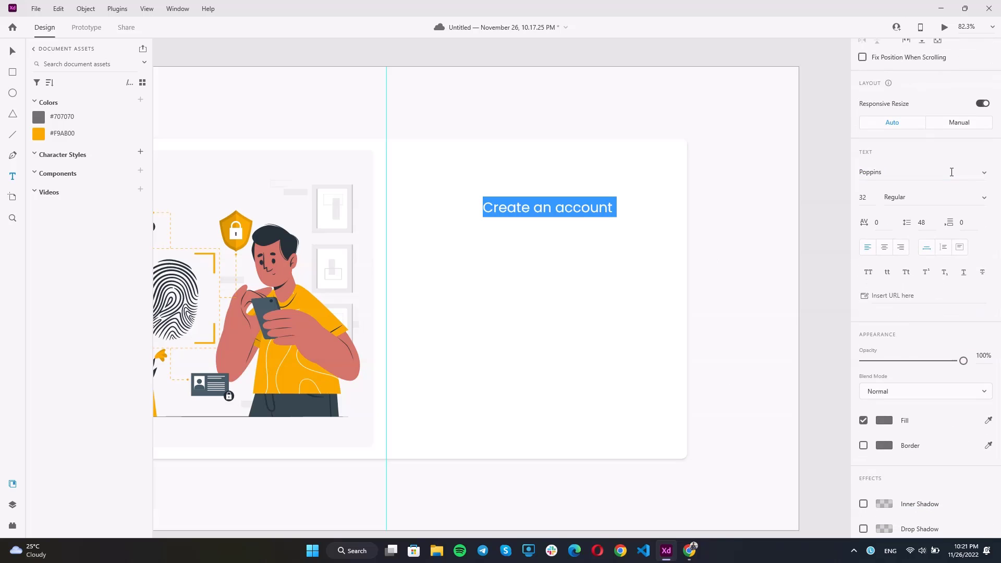
pyautogui.click(987, 199)
pyautogui.click(936, 262)
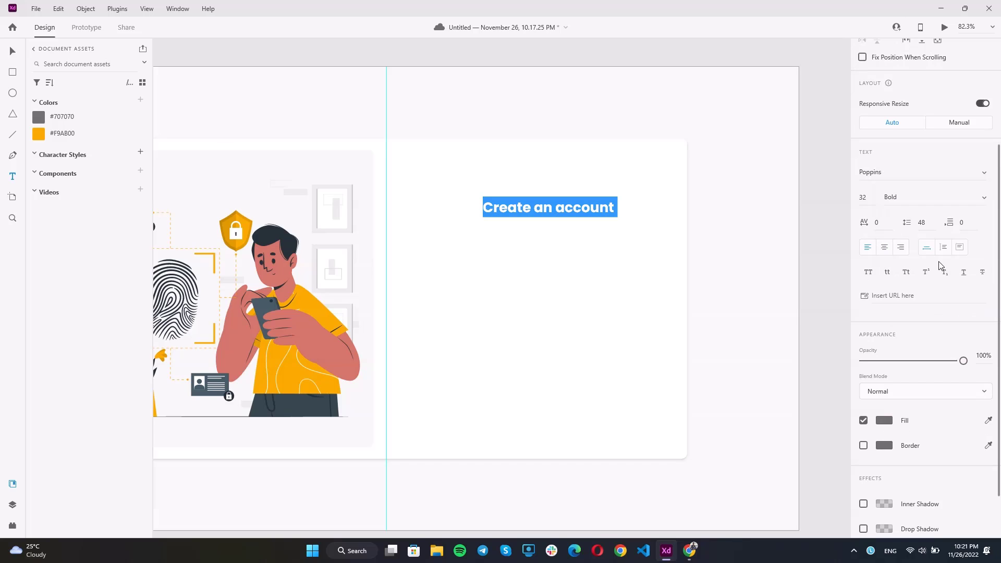
pyautogui.press('Escape')
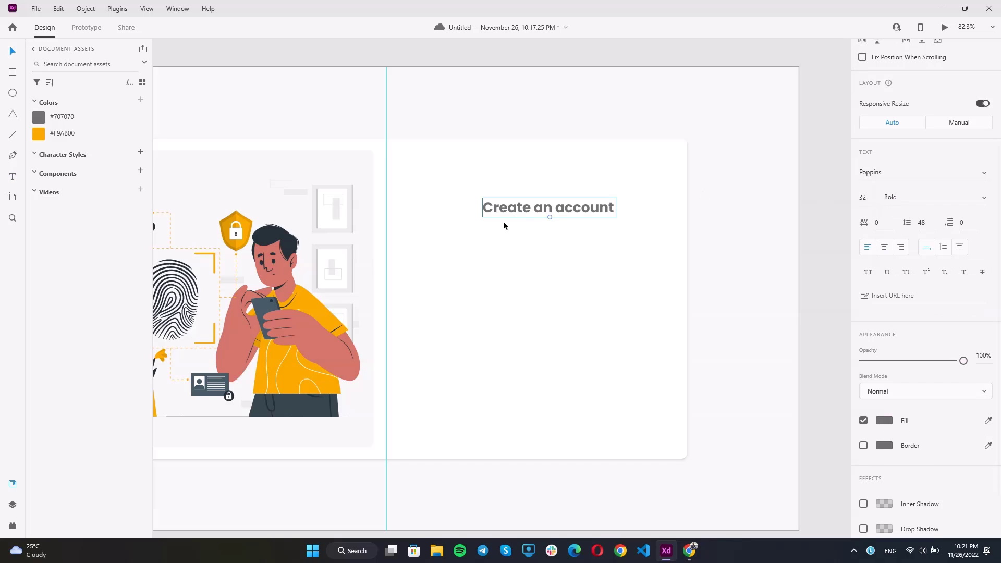
pyautogui.press('Escape')
# Step: Color the "Create an account" heading black (#000000) and move it near the top of the card's right half, at about X 1152, Y 234
pyautogui.moveTo(508, 198); pyautogui.dragTo(509, 179)
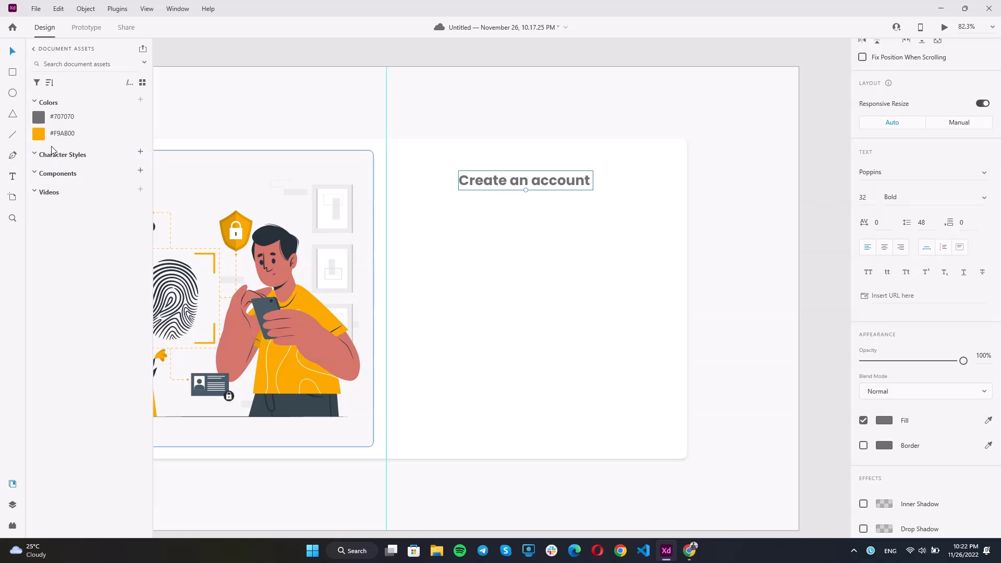
pyautogui.click(884, 420)
pyautogui.click(788, 386)
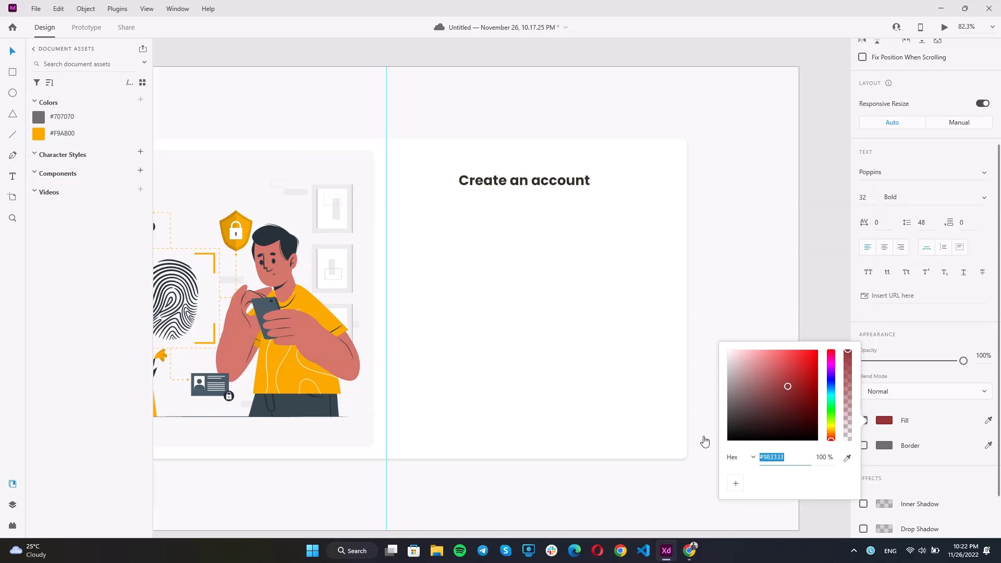
pyautogui.moveTo(704, 441); pyautogui.dragTo(703, 447)
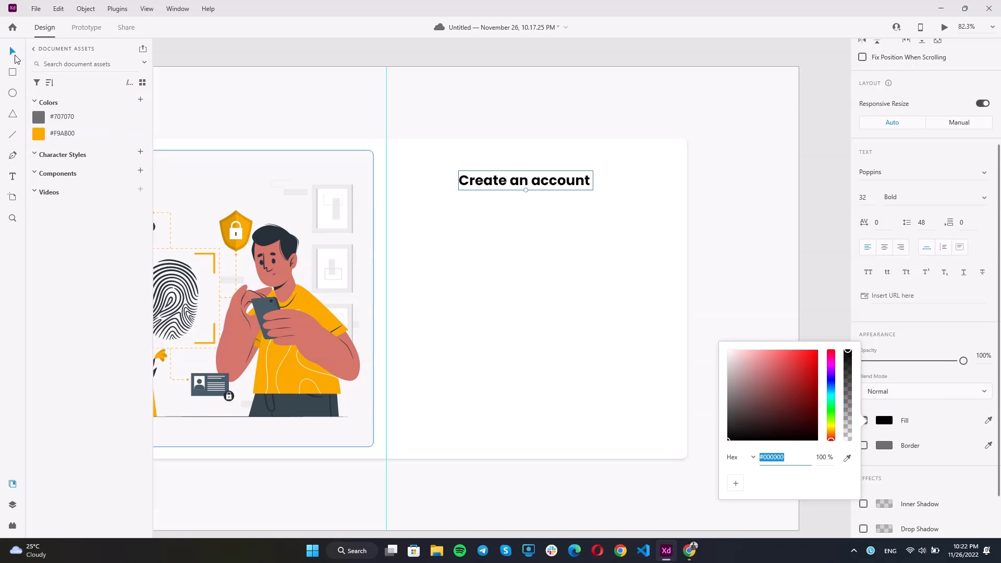
pyautogui.click(597, 111)
pyautogui.click(597, 111)
pyautogui.scroll(2, 512, 208)
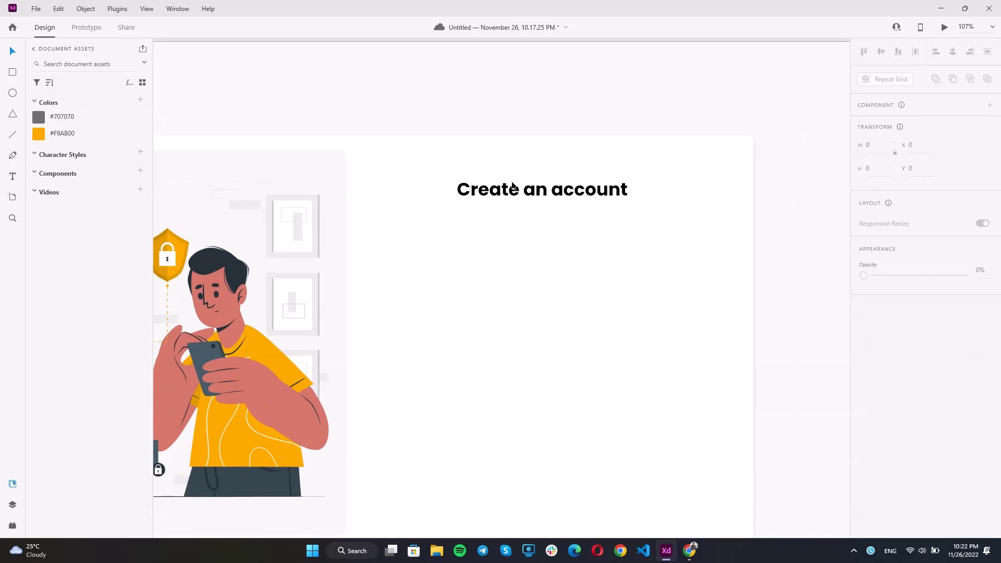
pyautogui.click(514, 187)
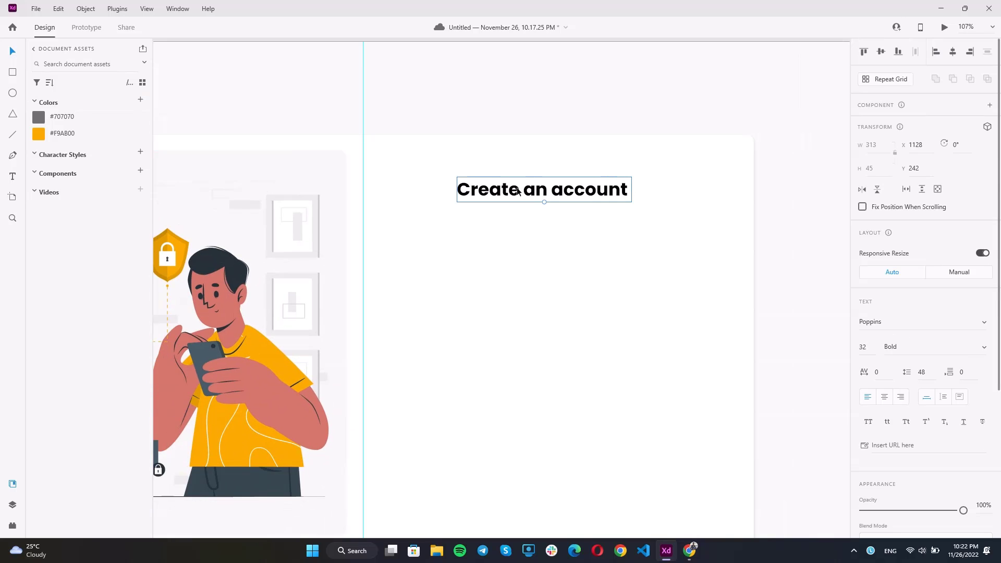
pyautogui.moveTo(518, 190); pyautogui.dragTo(531, 187)
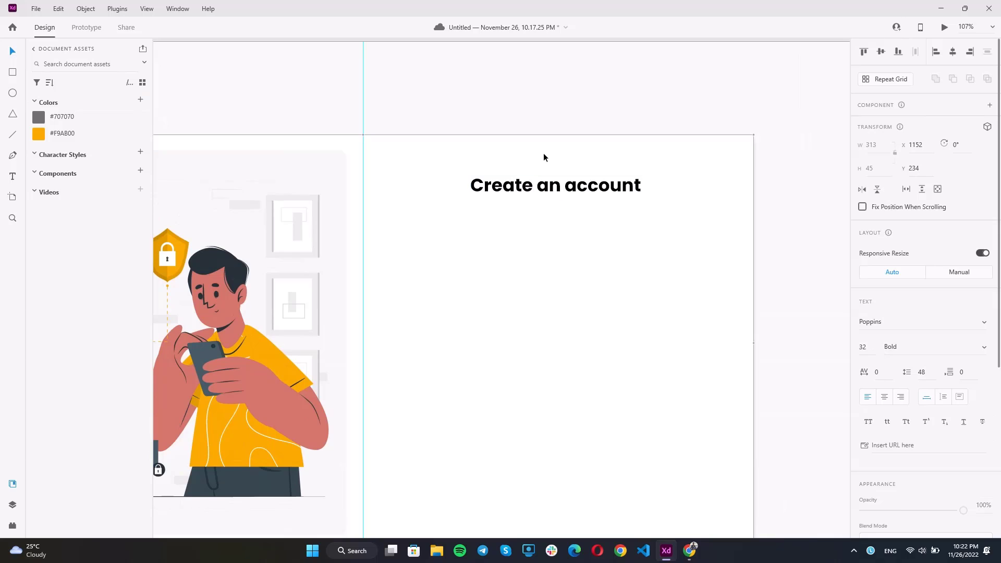
# Step: Draw a thin helper rectangle above the card spanning its right half, and center the heading horizontally on it
pyautogui.scroll(-3, 544, 156)
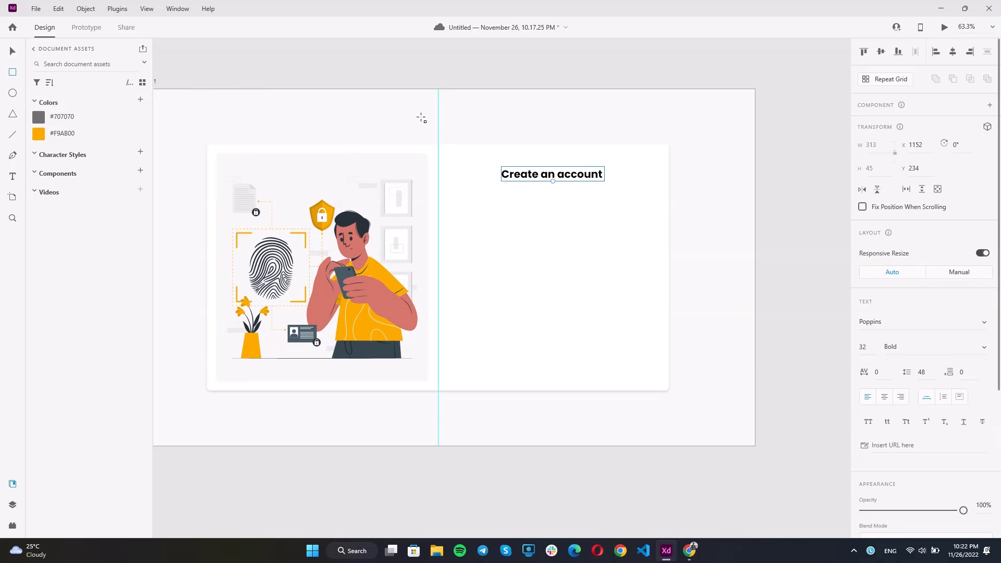
pyautogui.moveTo(437, 124); pyautogui.dragTo(668, 136)
pyautogui.click(12, 51)
pyautogui.keyDown('shift'); pyautogui.click(535, 177); pyautogui.keyUp('shift')
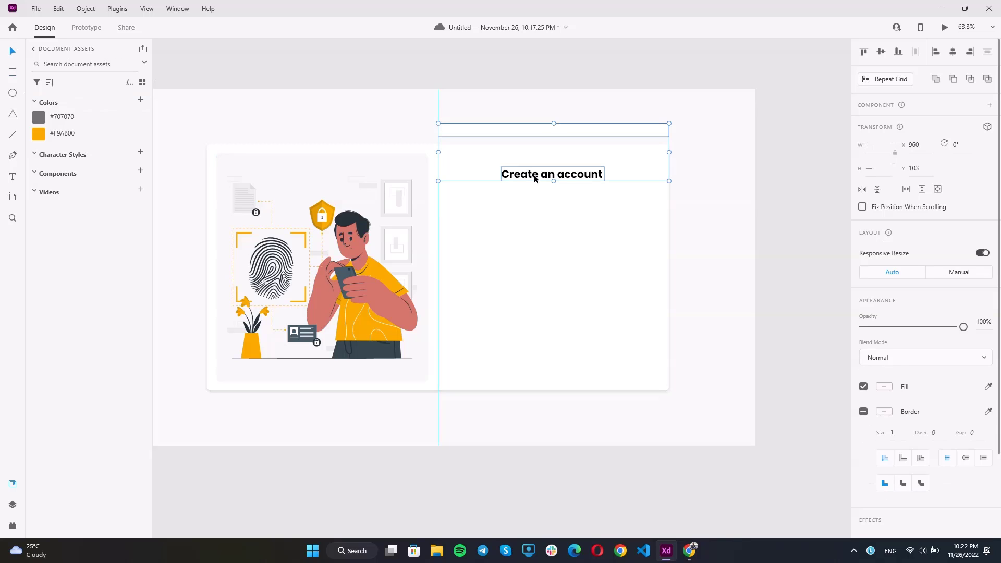
pyautogui.click(952, 51)
pyautogui.click(695, 76)
# Step: Move the "Create an account" heading down to about Y 264, keeping it horizontally centered in the card's right half
pyautogui.scroll(3, 581, 147)
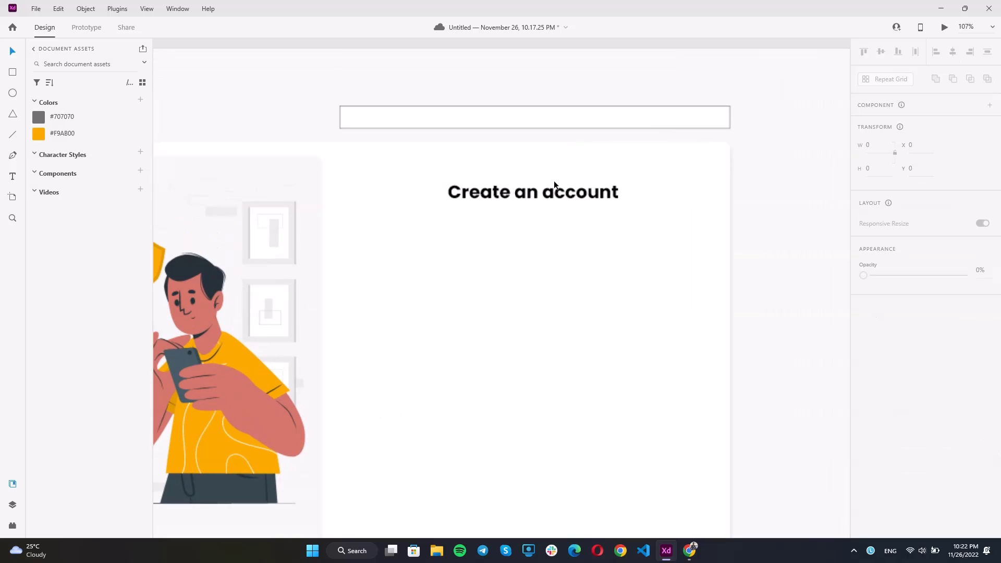
pyautogui.click(551, 196)
pyautogui.press('Escape')
pyautogui.scroll(-2, 552, 195)
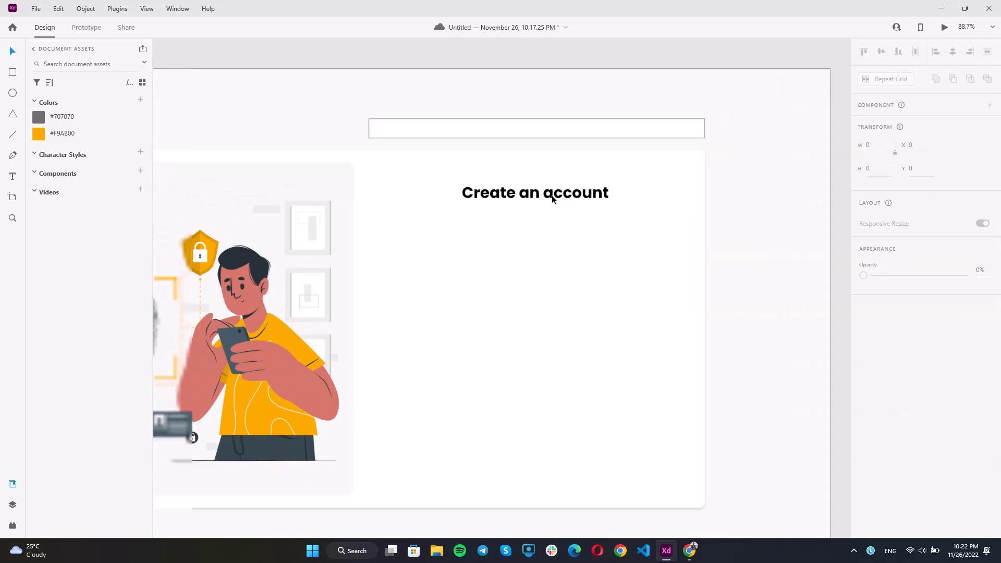
pyautogui.moveTo(551, 202); pyautogui.dragTo(543, 213)
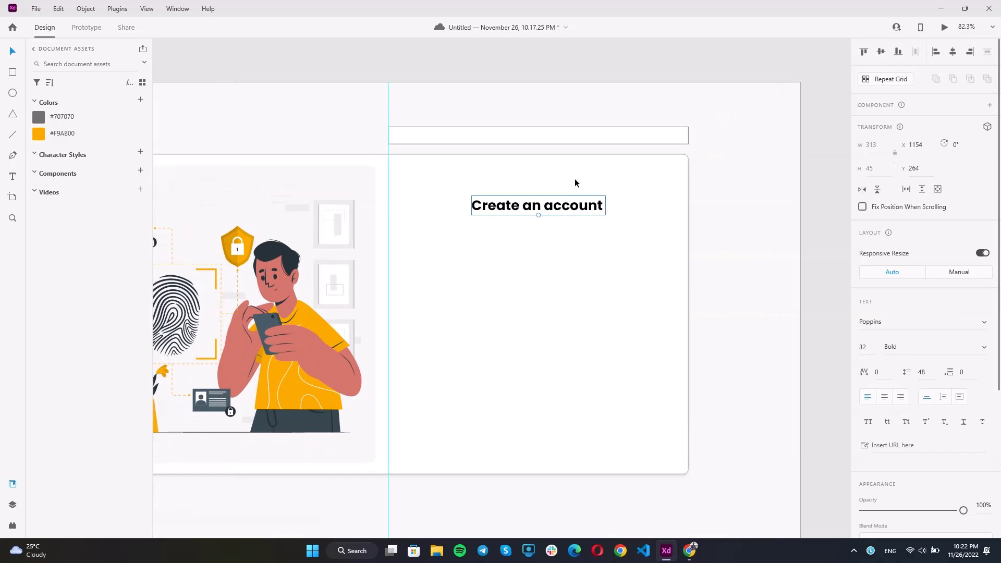
pyautogui.scroll(-1, 577, 183)
pyautogui.click(594, 183)
# Step: Add the text "Let's let start with your 30 day free trial." below the heading
pyautogui.scroll(-1, 462, 183)
pyautogui.scroll(2, 481, 188)
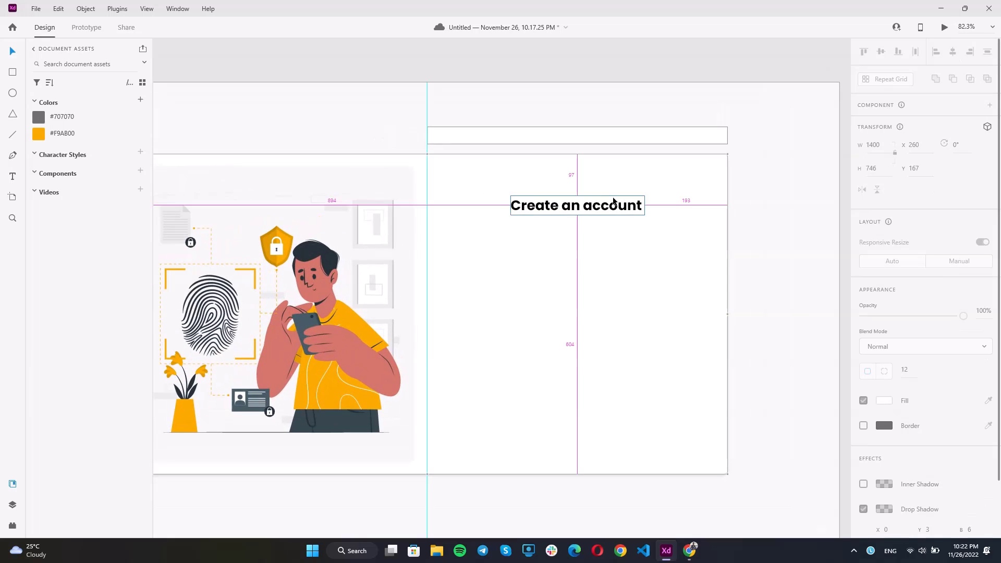
pyautogui.scroll(1, 614, 201)
pyautogui.scroll(1, 614, 200)
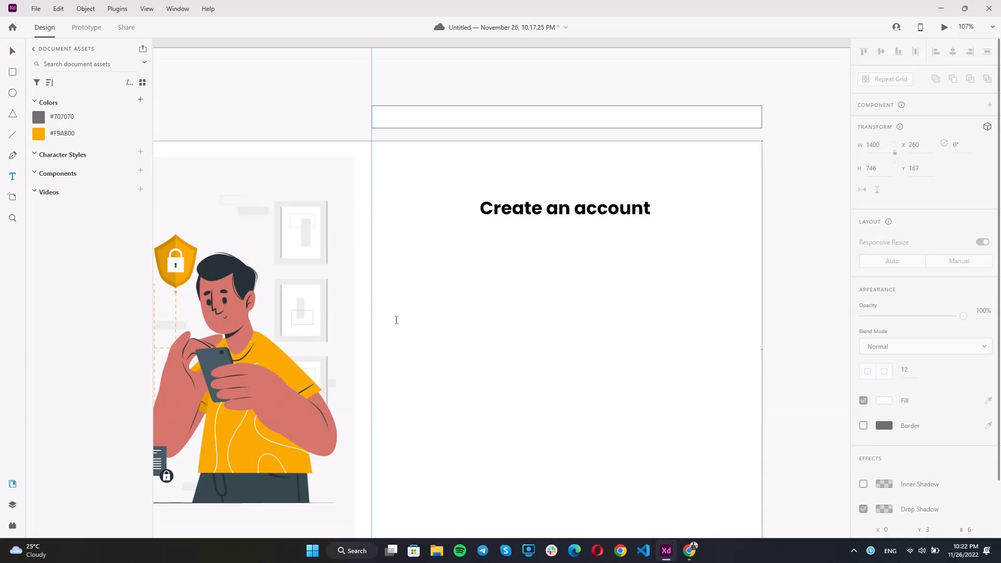
pyautogui.click(495, 306)
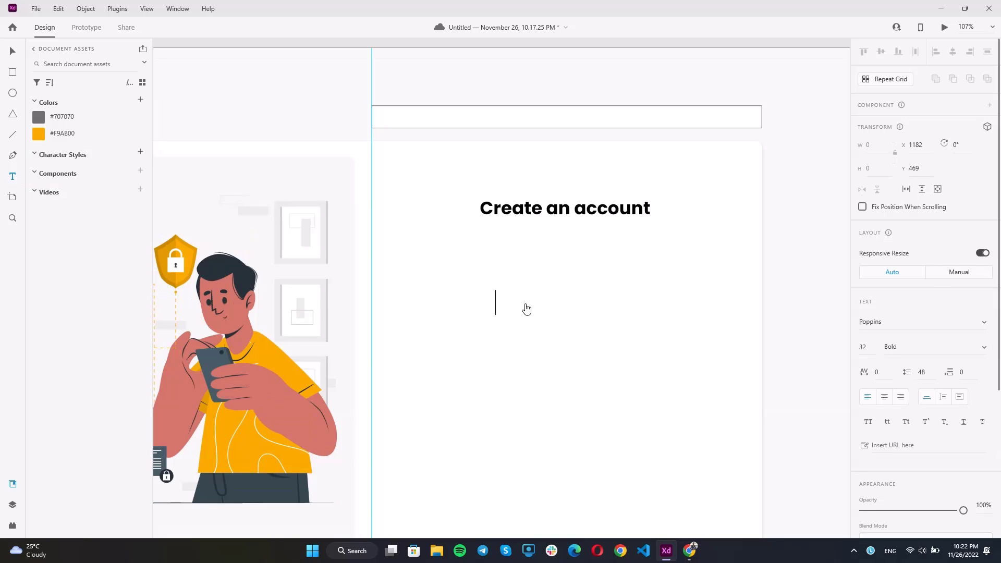
pyautogui.write("Let 's let s")
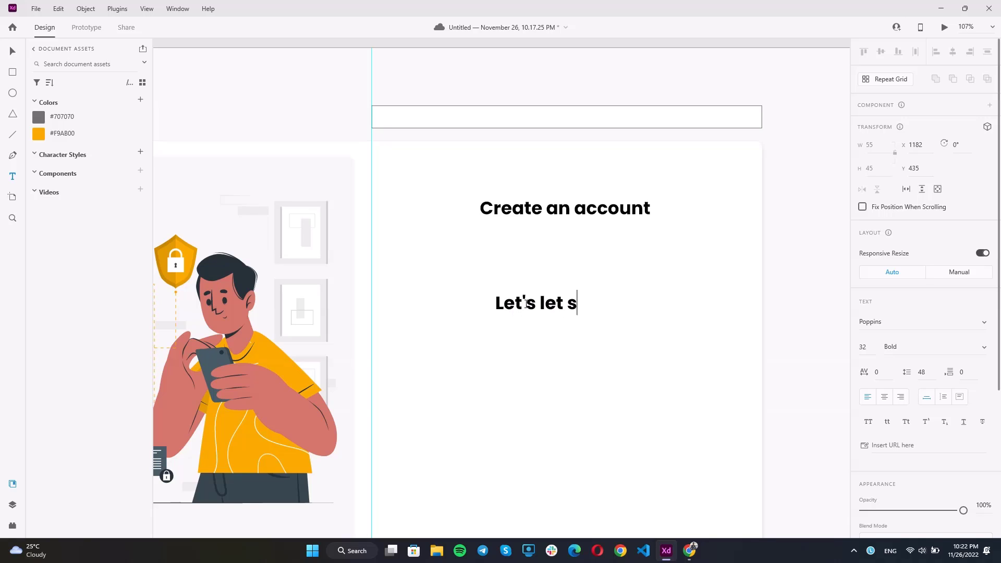
pyautogui.write('tart with ')
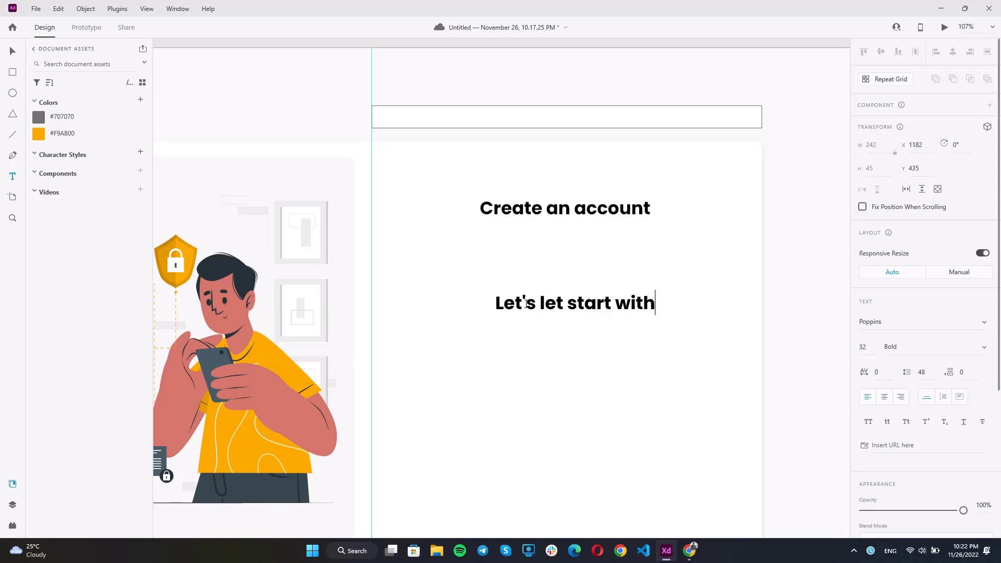
pyautogui.write('your 3')
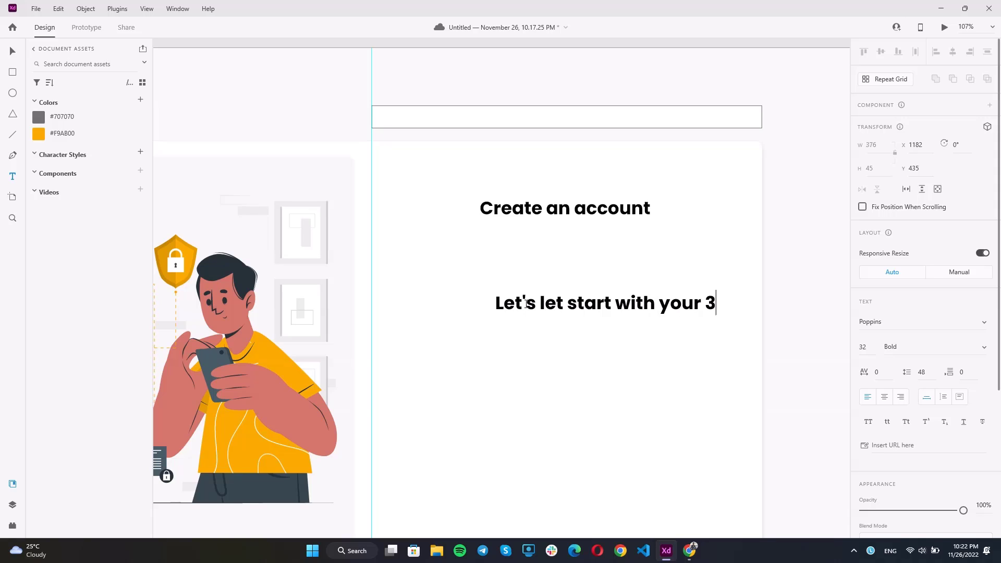
pyautogui.write('0 dat')
pyautogui.press('BackSpace')
pyautogui.write('y f')
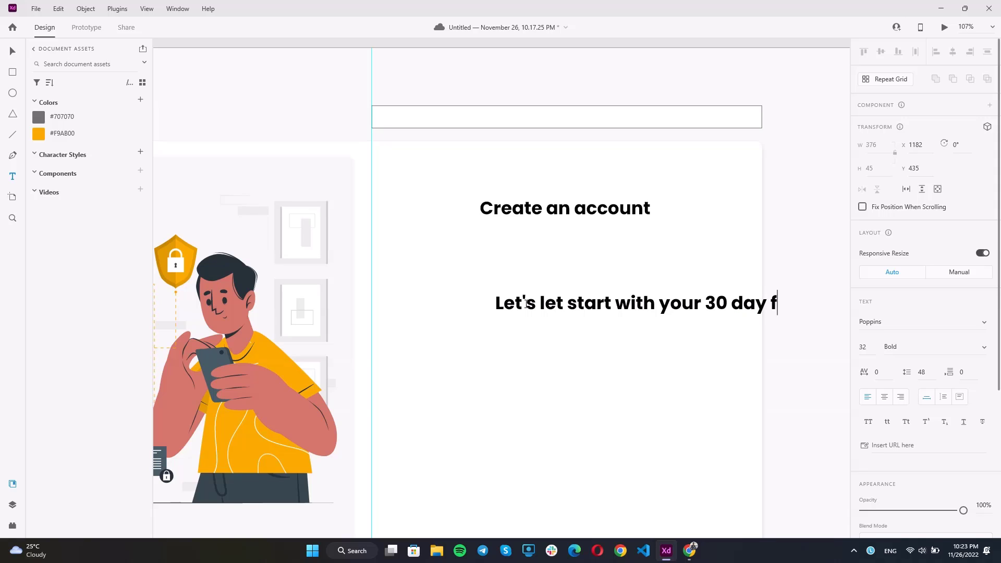
pyautogui.write('ree trail.')
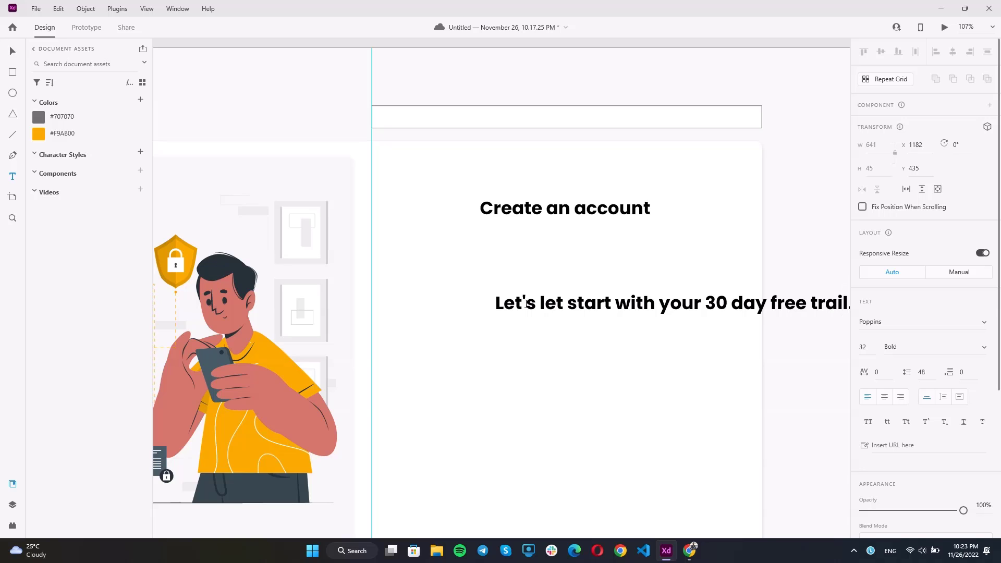
pyautogui.press('BackSpace')
pyautogui.press('BackSpace')
pyautogui.press('BackSpace')
pyautogui.write('ial')
# Step: Set the free trial text to size 16 and Regular weight
pyautogui.hotkey('ctrl', 'a')
pyautogui.click(863, 346)
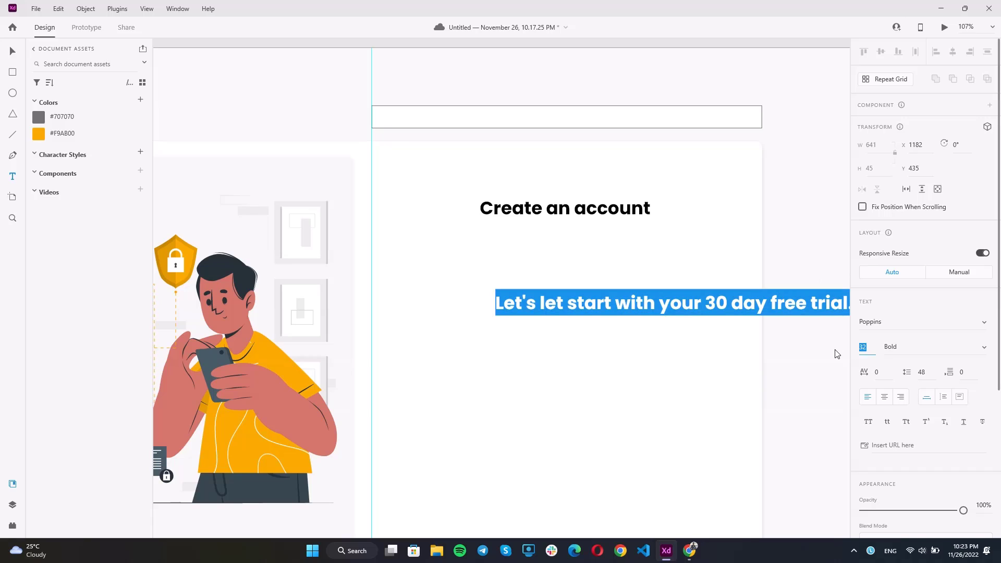
pyautogui.write('16')
pyautogui.press('Return')
pyautogui.click(985, 347)
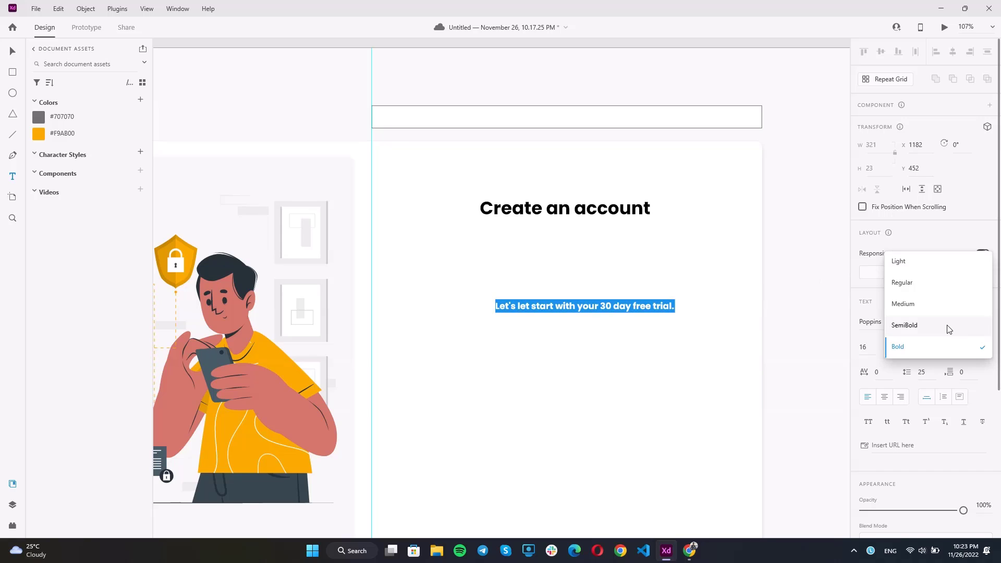
pyautogui.click(928, 284)
pyautogui.press('Escape')
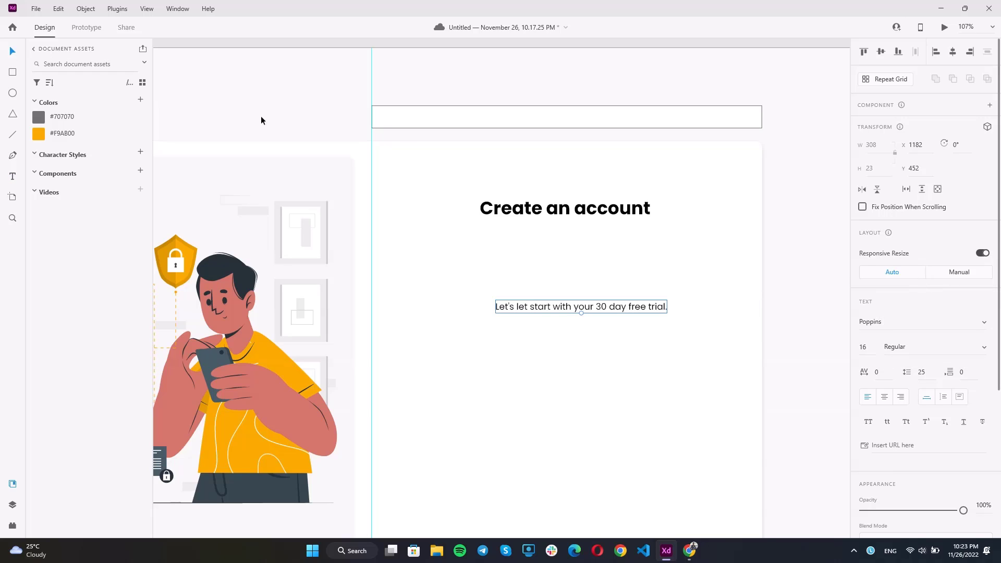
# Step: Move the free trial text directly under the heading, at about Y 309, and color it gray #707070
pyautogui.moveTo(549, 310); pyautogui.dragTo(555, 225)
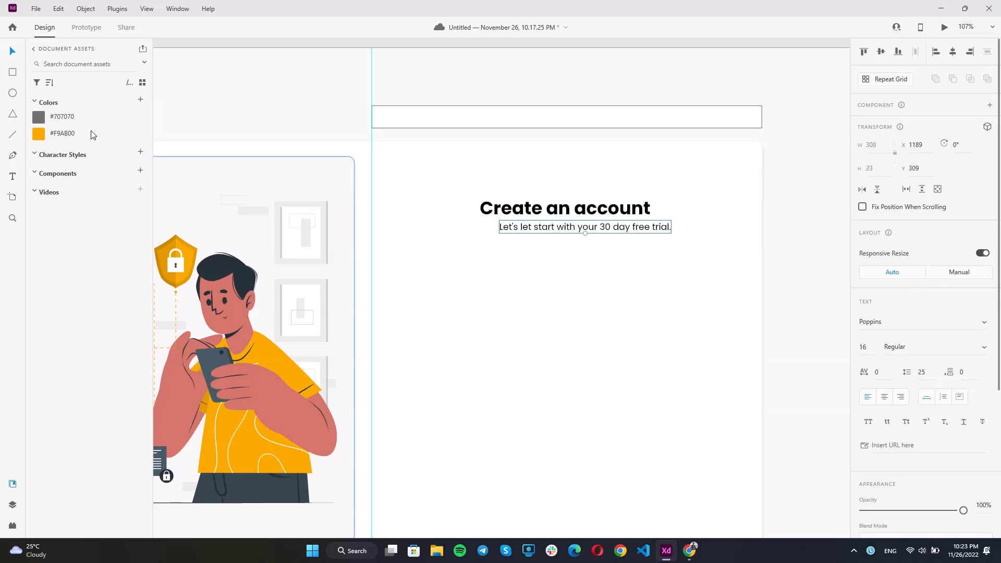
pyautogui.click(56, 119)
pyautogui.click(618, 173)
# Step: Center the free trial text and the heading horizontally on each other and on the helper rectangle above the card
pyautogui.click(548, 227)
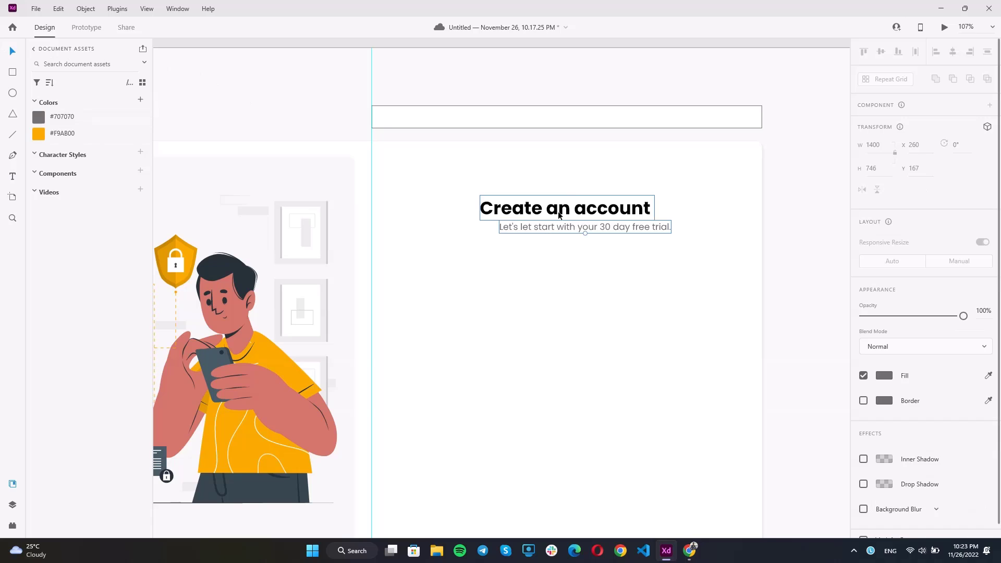
pyautogui.keyDown('shift'); pyautogui.click(543, 209); pyautogui.keyUp('shift')
pyautogui.click(952, 52)
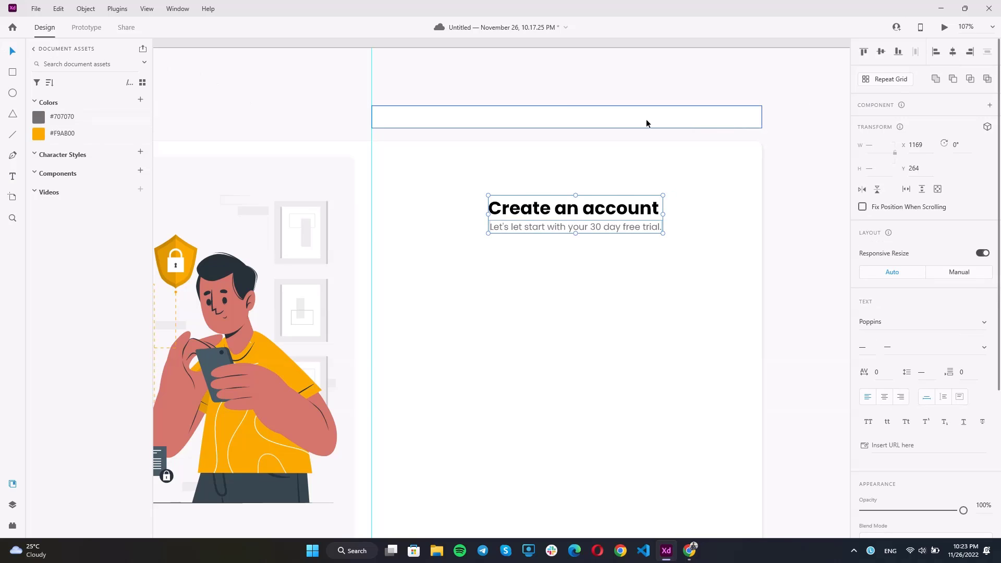
pyautogui.keyDown('shift'); pyautogui.click(646, 119); pyautogui.keyUp('shift')
pyautogui.click(952, 52)
pyautogui.click(723, 79)
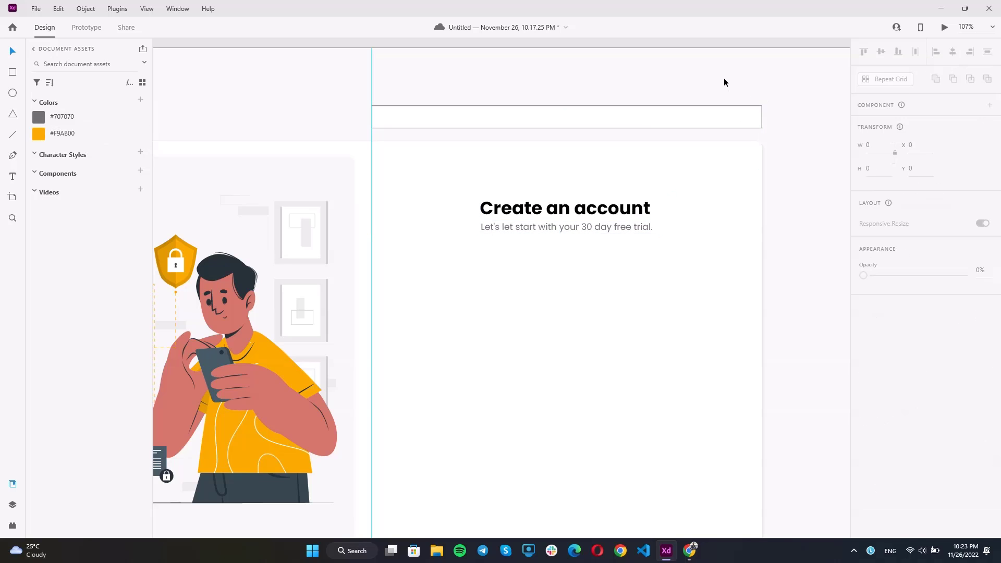
pyautogui.click(534, 299)
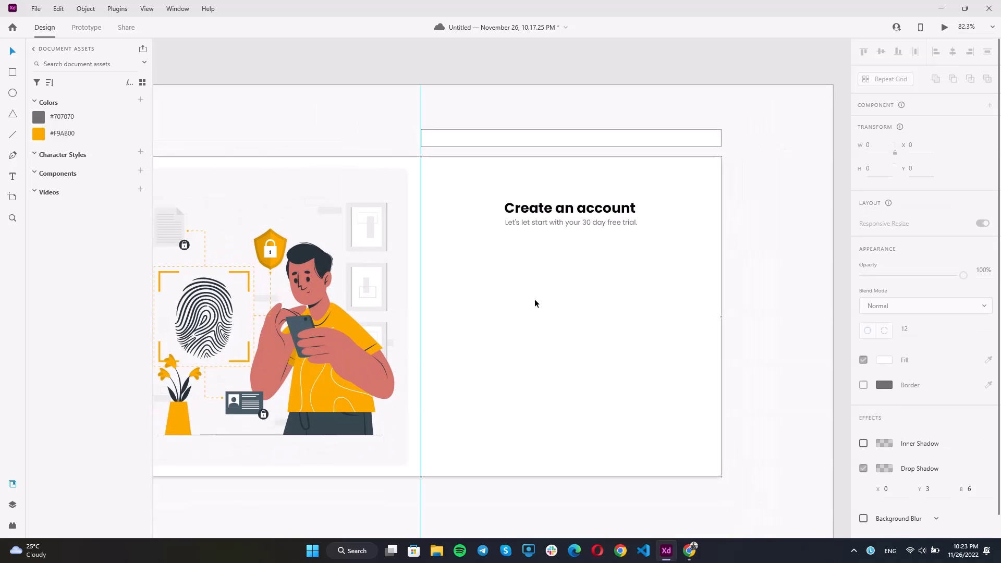
pyautogui.scroll(-2, 514, 293)
pyautogui.scroll(-4, 724, 111)
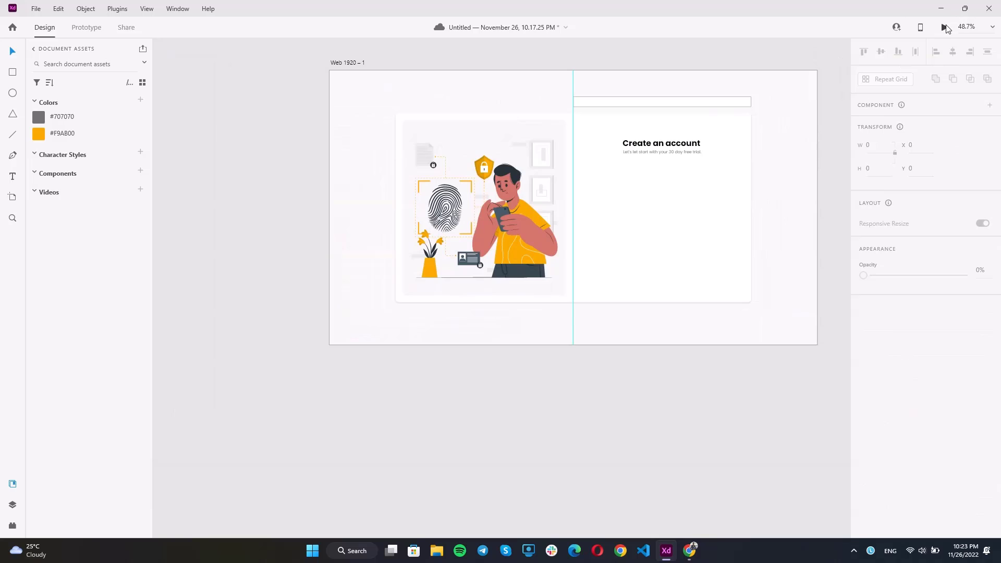
# Step: Preview the page design and return to the artboard
pyautogui.click(945, 28)
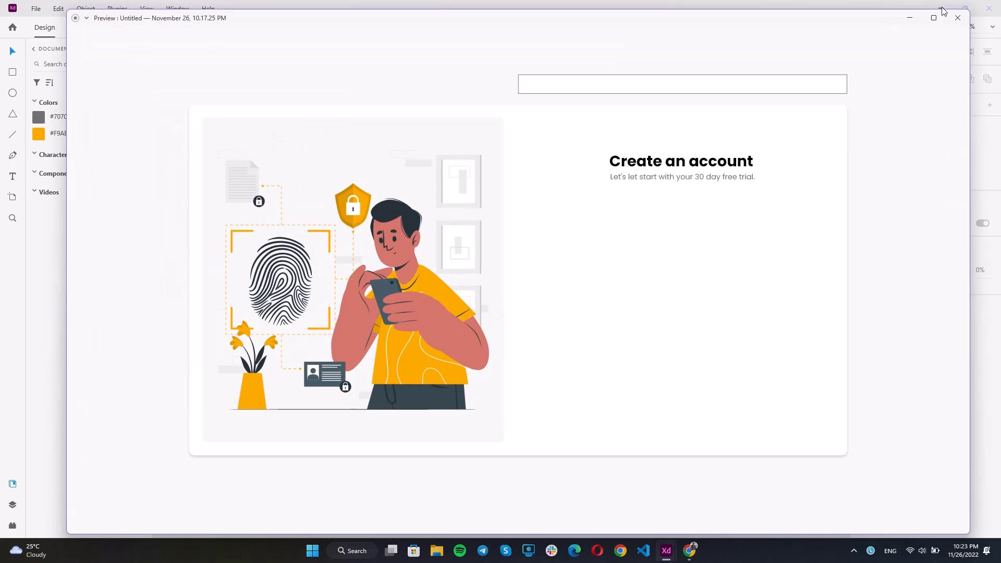
pyautogui.click(943, 10)
# Step: Draw a horizontal line about 534 px wide at about Y 408.5 below the free trial text
pyautogui.scroll(4, 729, 132)
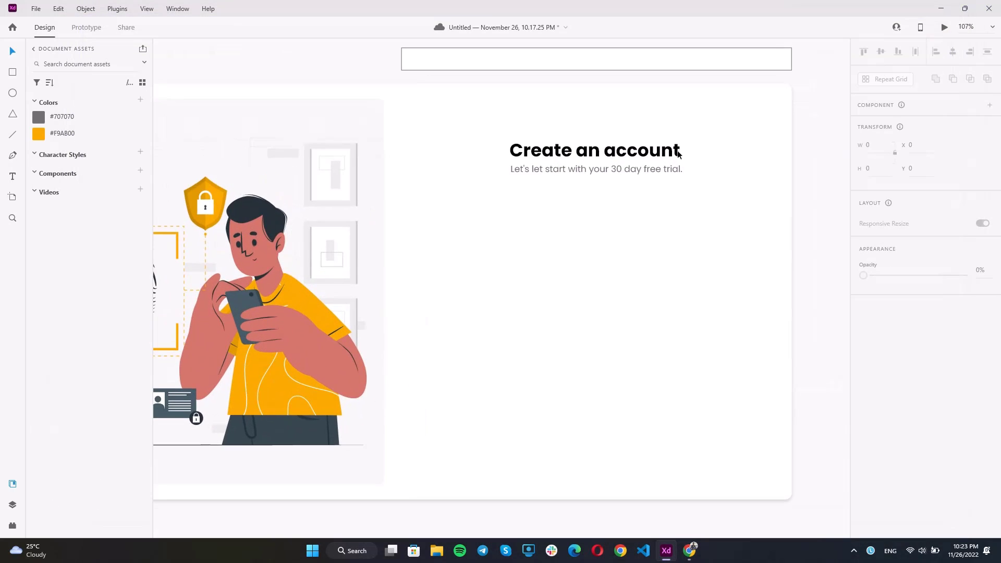
pyautogui.scroll(-1, 678, 153)
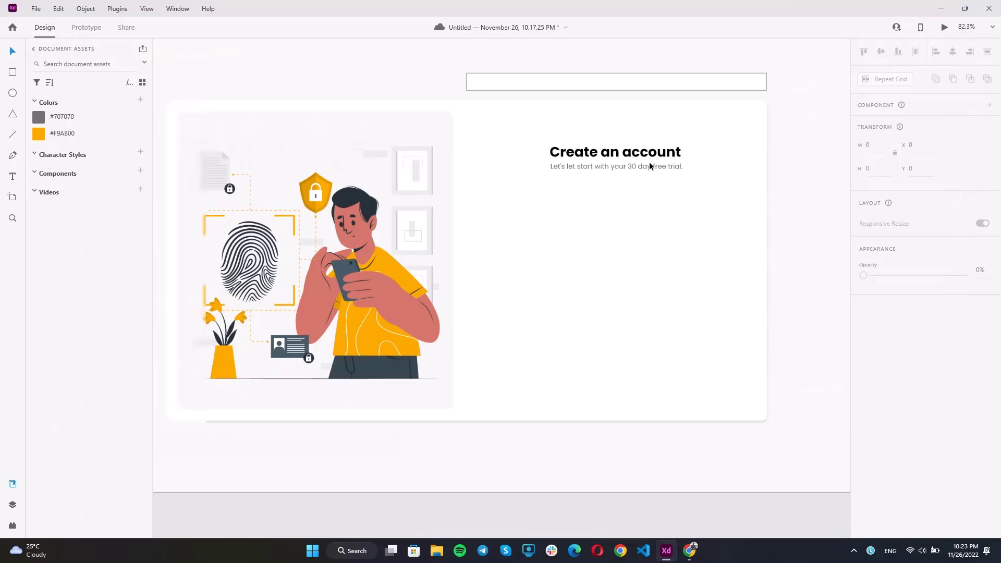
pyautogui.click(7, 179)
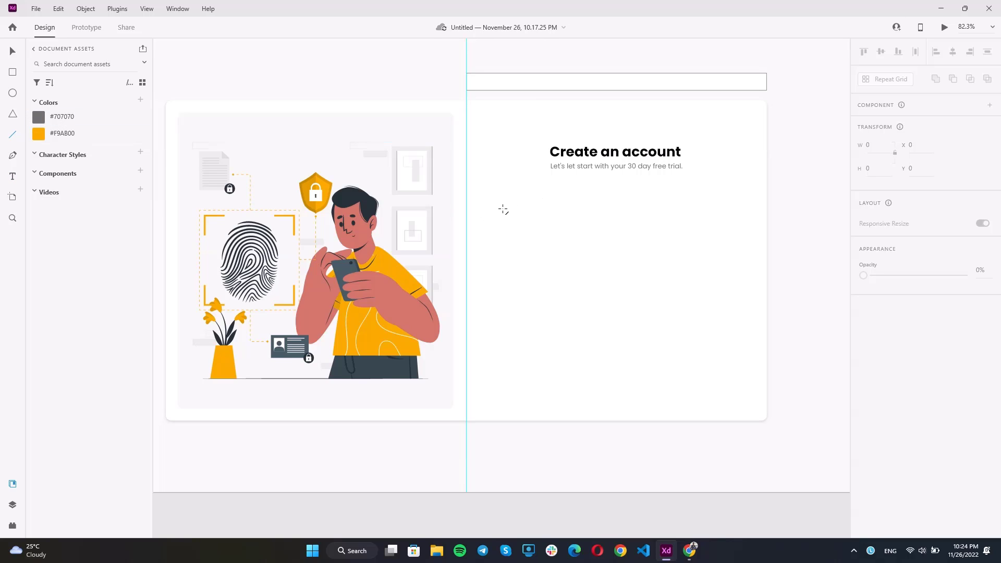
pyautogui.moveTo(500, 205); pyautogui.dragTo(729, 209)
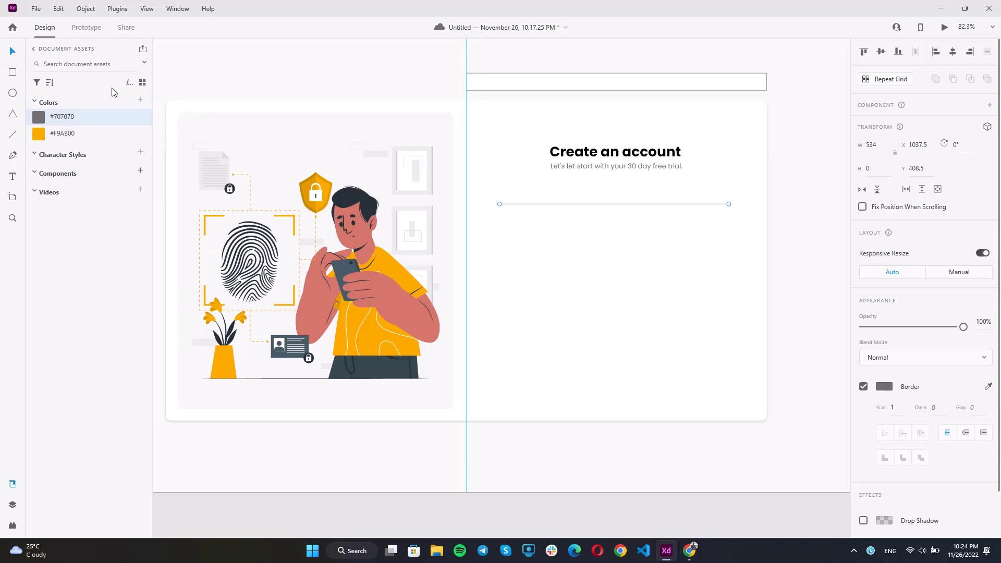
# Step: Set the border size of the horizontal line to 2
pyautogui.scroll(5, 530, 213)
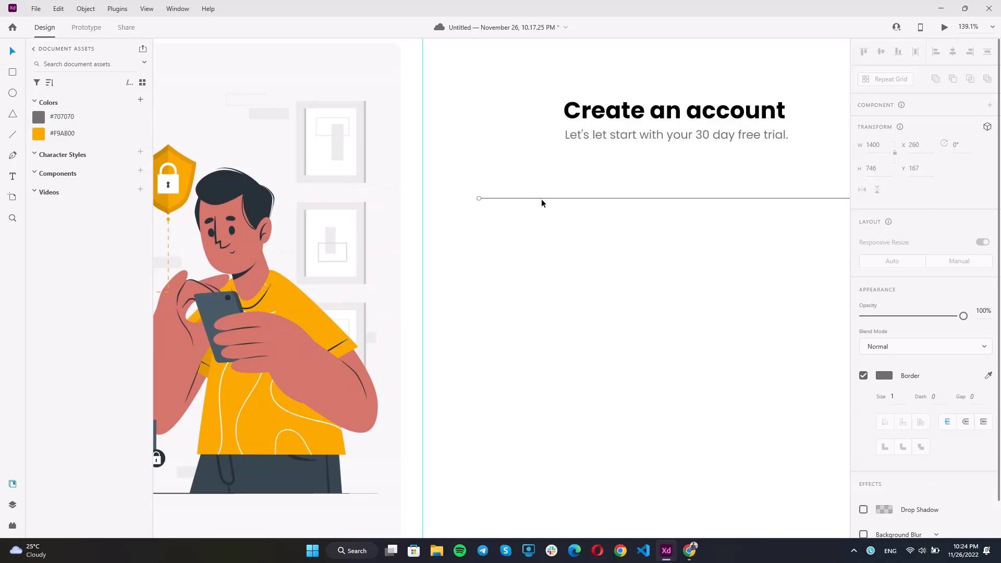
pyautogui.click(541, 198)
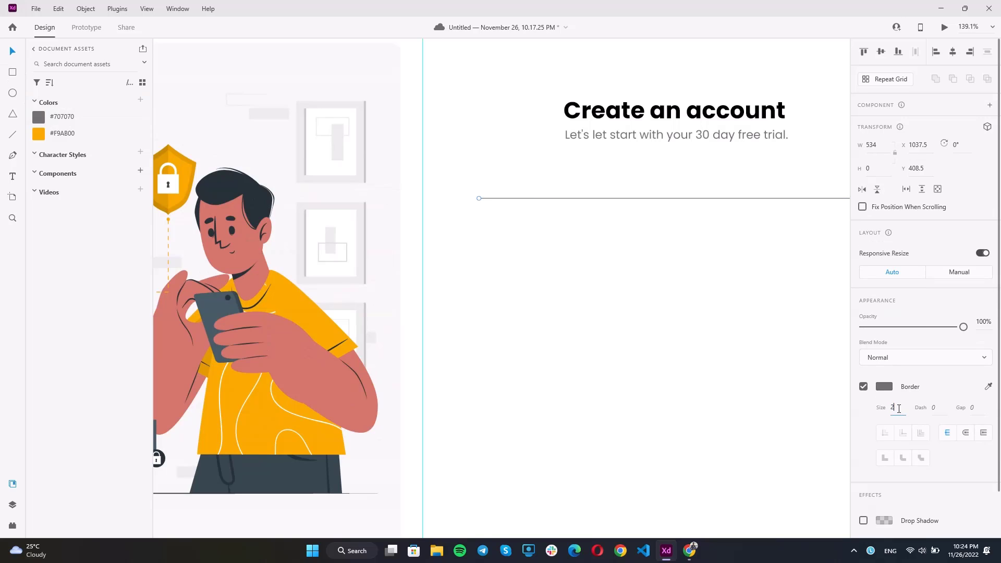
pyautogui.click(898, 409)
pyautogui.write('2')
pyautogui.press('Return')
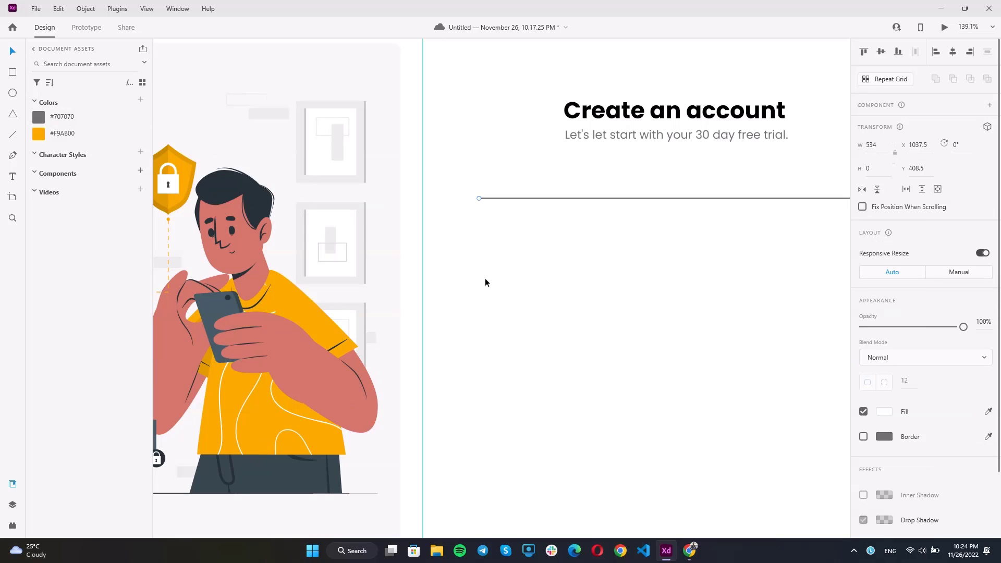
pyautogui.click(484, 277)
# Step: Shorten the line from both ends to match the free trial text, about 310 px wide at X 1154.5
pyautogui.scroll(-5, 483, 280)
pyautogui.scroll(4, 601, 241)
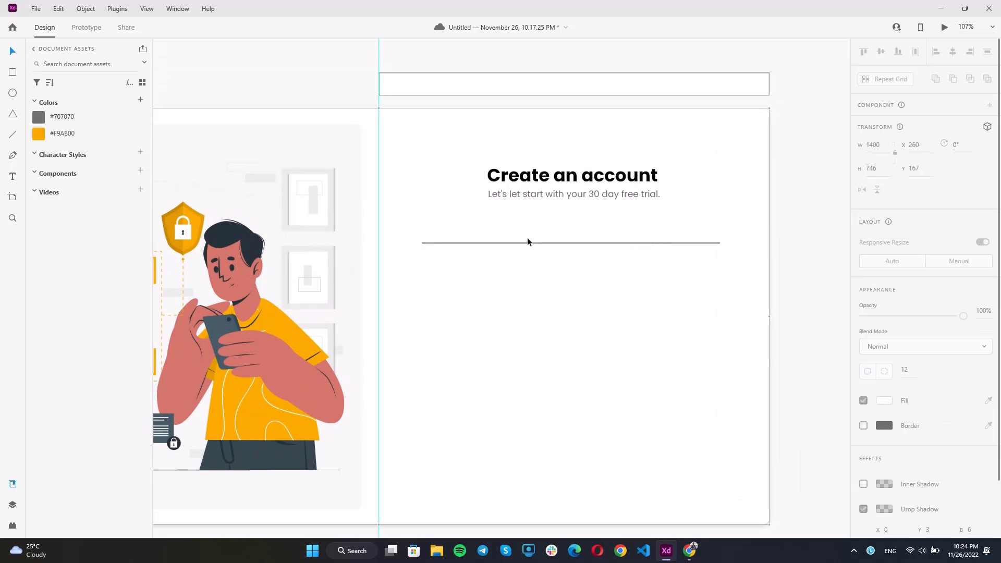
pyautogui.click(429, 243)
pyautogui.moveTo(420, 243); pyautogui.dragTo(486, 240)
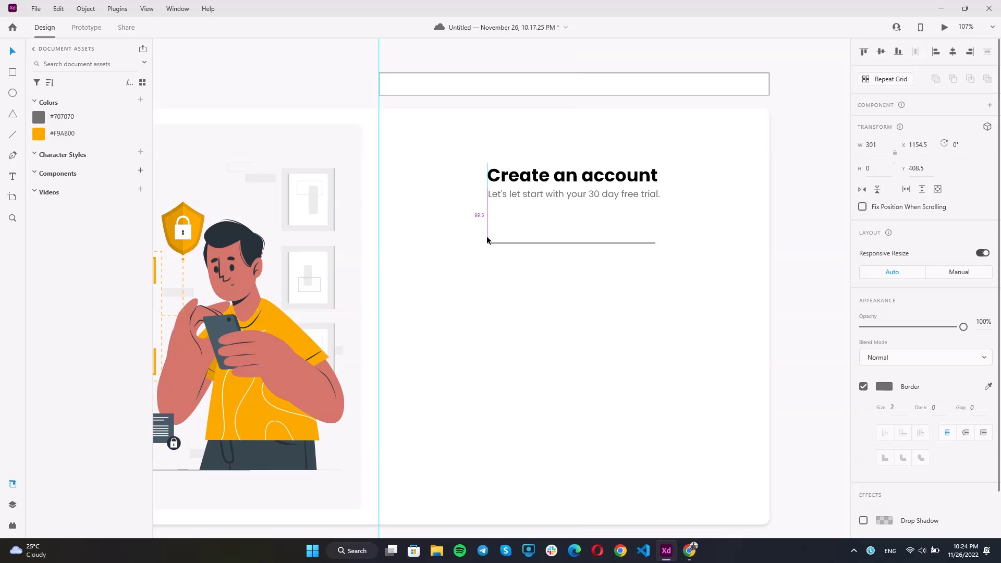
pyautogui.moveTo(658, 243); pyautogui.dragTo(660, 243)
pyautogui.click(667, 239)
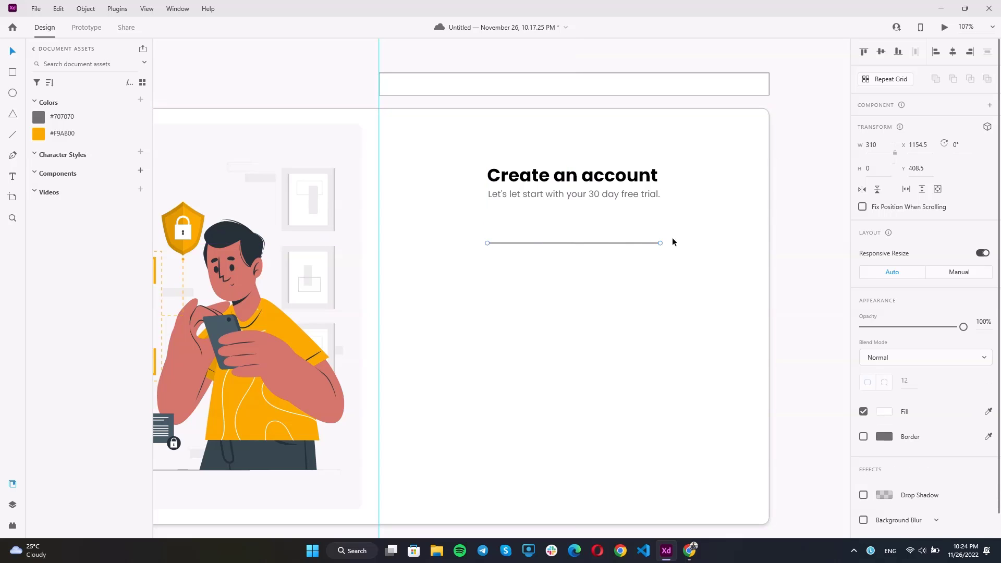
# Step: Set the border size of the line to 1
pyautogui.scroll(2, 558, 239)
pyautogui.scroll(1, 557, 240)
pyautogui.click(558, 242)
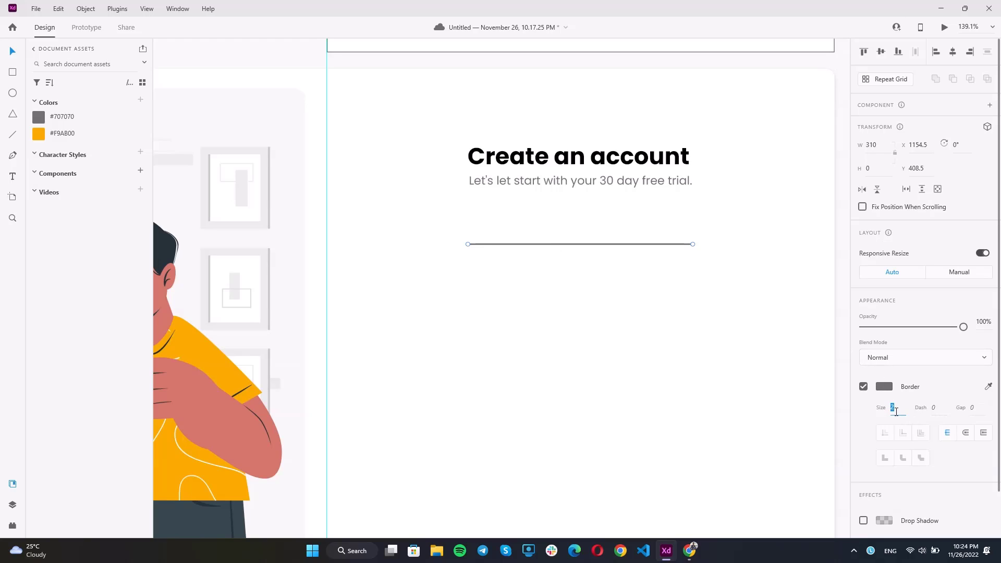
pyautogui.write('1')
pyautogui.press('Return')
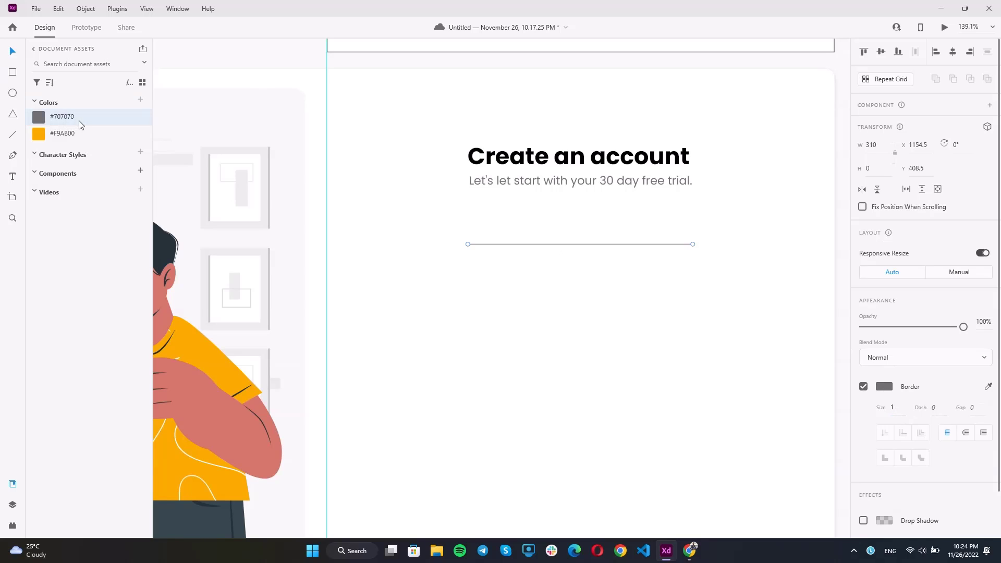
pyautogui.click(550, 300)
# Step: Give the line a round cap and color its border light gray #D5D5D5
pyautogui.scroll(3, 552, 302)
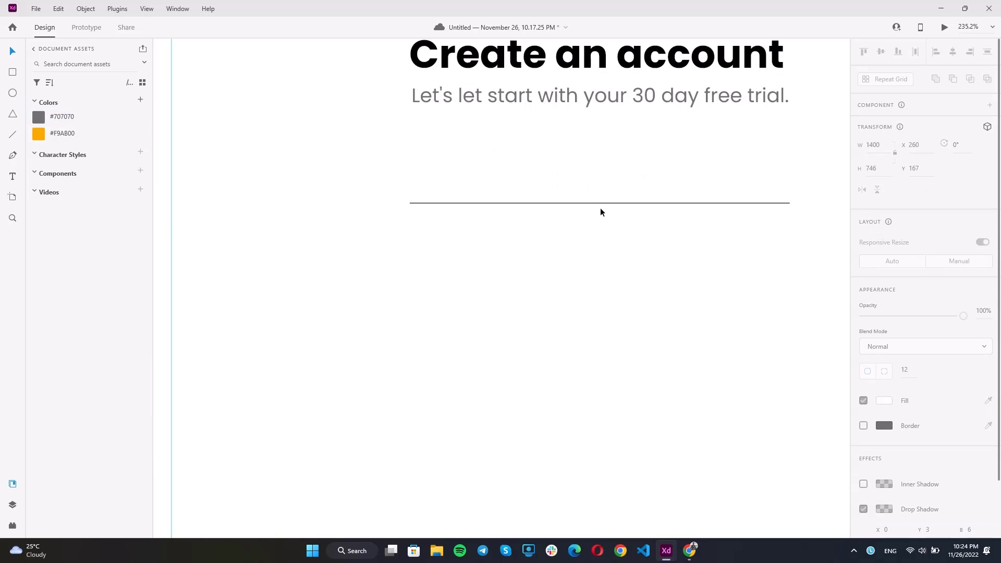
pyautogui.click(601, 204)
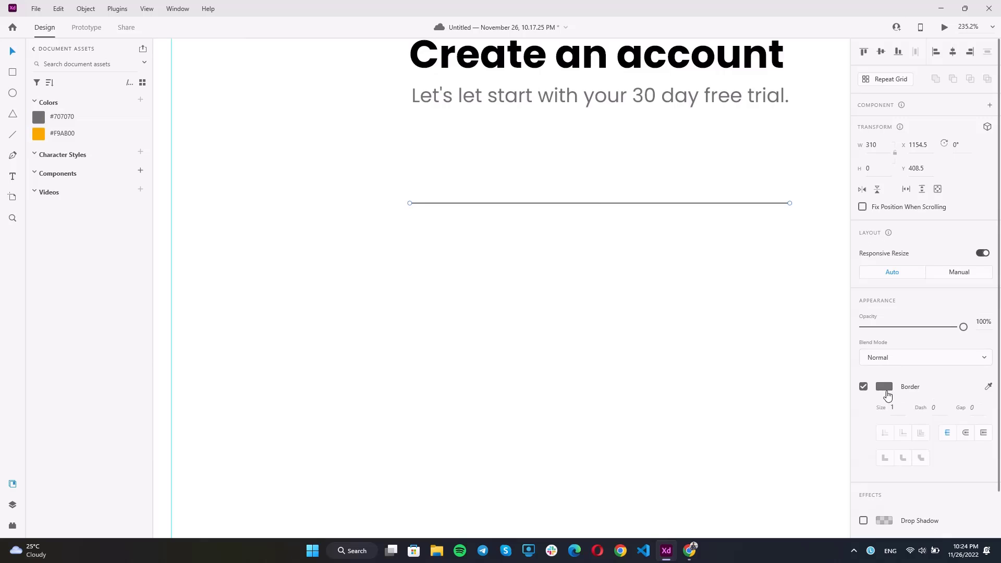
pyautogui.click(966, 436)
pyautogui.click(884, 386)
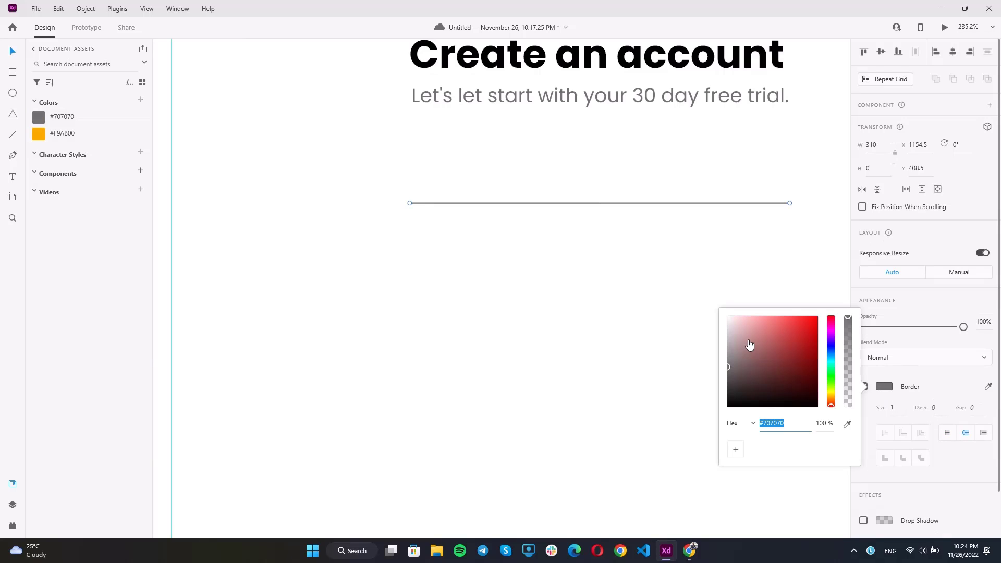
pyautogui.moveTo(738, 359); pyautogui.dragTo(721, 335)
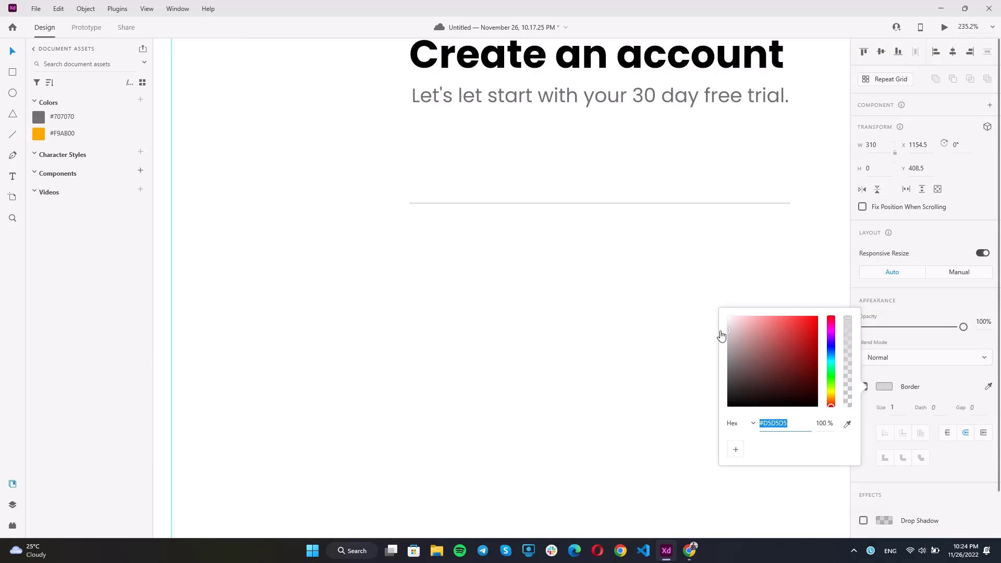
pyautogui.click(564, 256)
# Step: Add the text "Name" just above the line, aligned with the line's start at about X 1154
pyautogui.scroll(-5, 500, 271)
pyautogui.scroll(2, 230, 195)
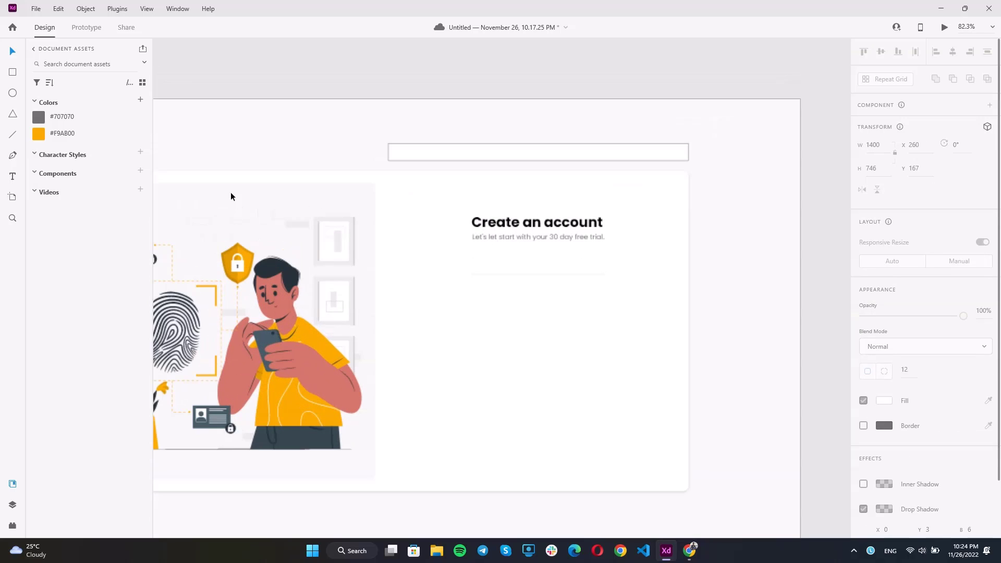
pyautogui.click(12, 176)
pyautogui.click(494, 264)
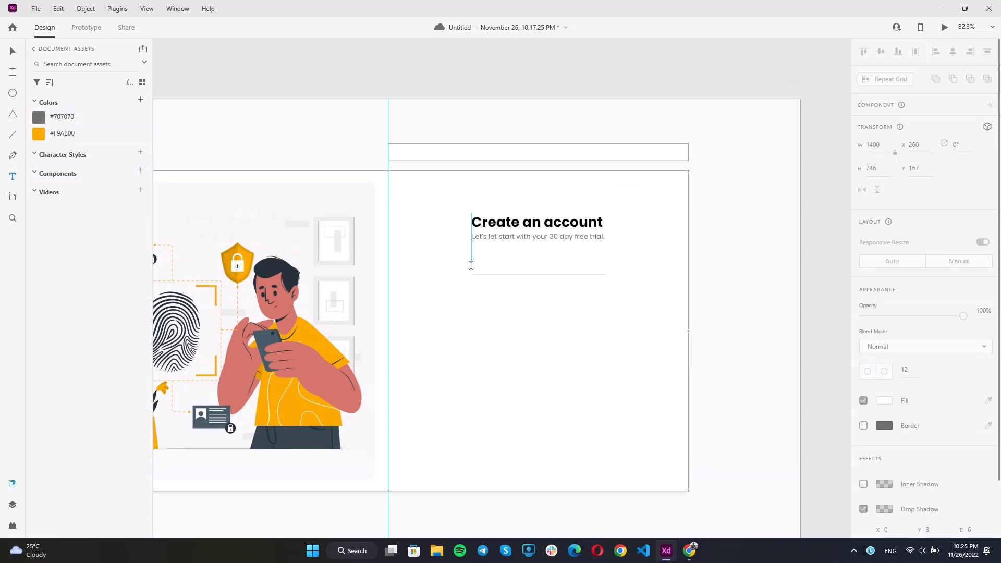
pyautogui.write('Name')
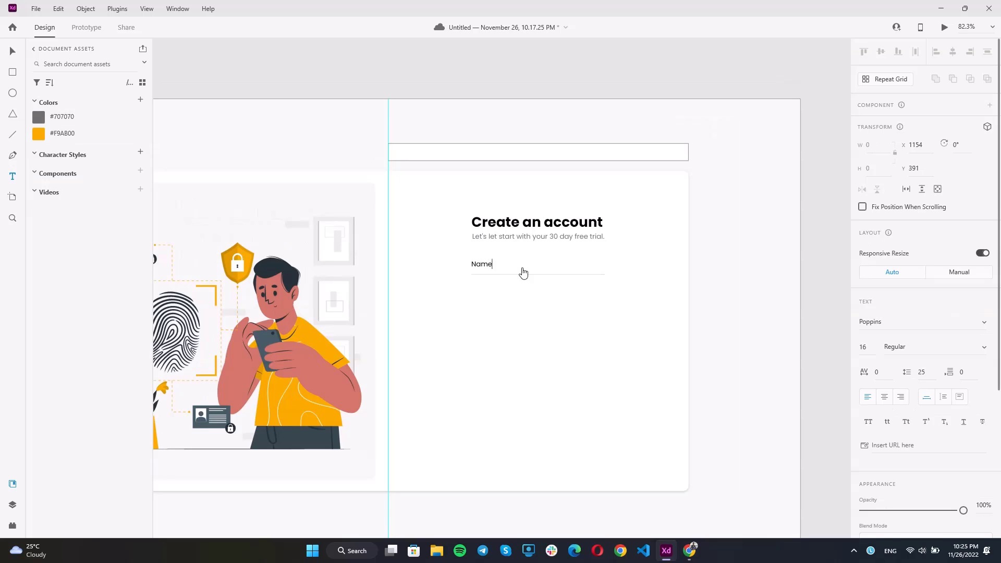
pyautogui.press('Escape')
pyautogui.click(542, 312)
# Step: Color the Name text gray #707070
pyautogui.scroll(3, 524, 246)
pyautogui.click(460, 277)
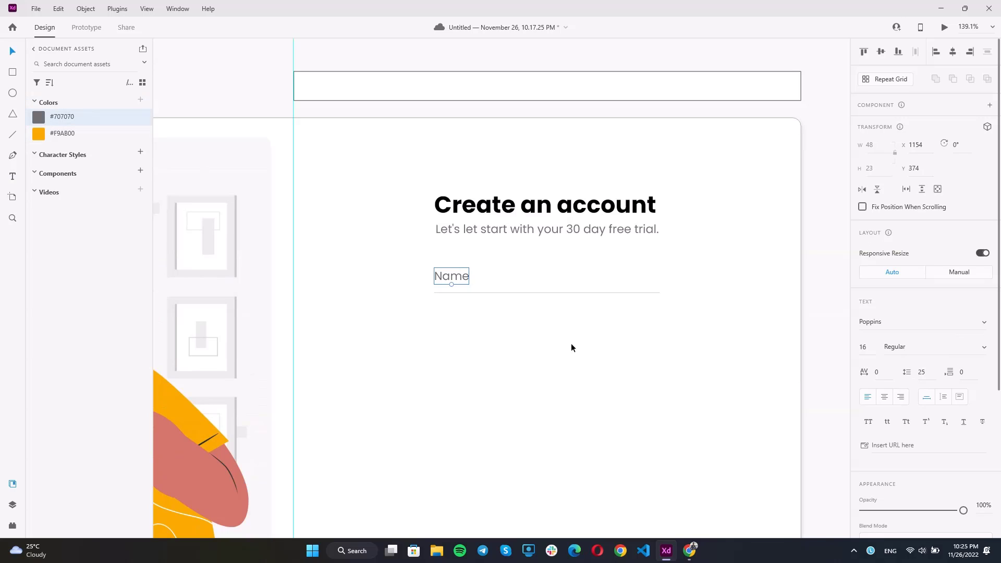
pyautogui.click(520, 298)
# Step: Move the Name text slightly down toward the line, to about Y 378
pyautogui.scroll(-1, 490, 283)
pyautogui.scroll(-3, 488, 287)
pyautogui.scroll(2, 480, 304)
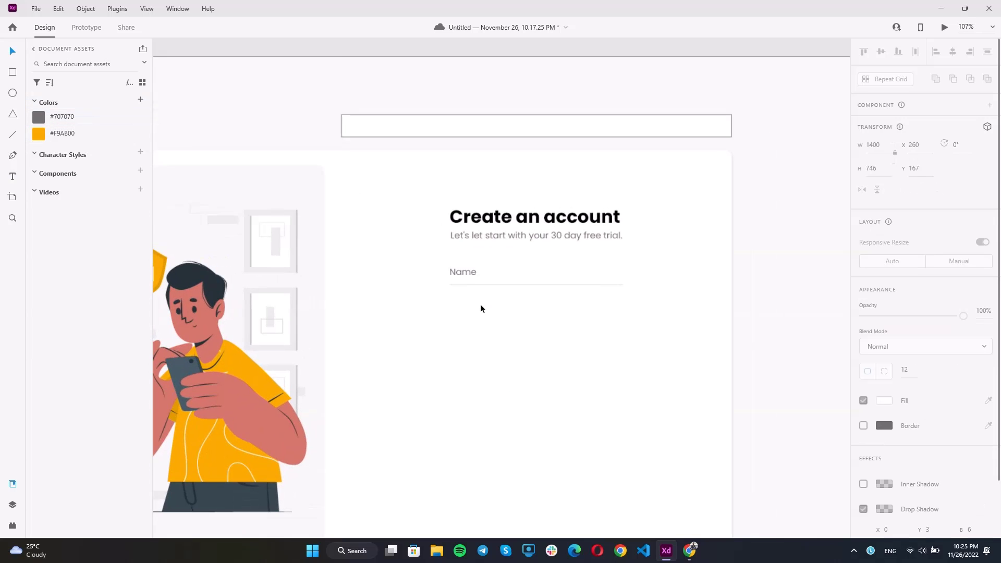
pyautogui.click(463, 273)
pyautogui.keyDown('shift'); pyautogui.click(477, 283); pyautogui.keyUp('shift')
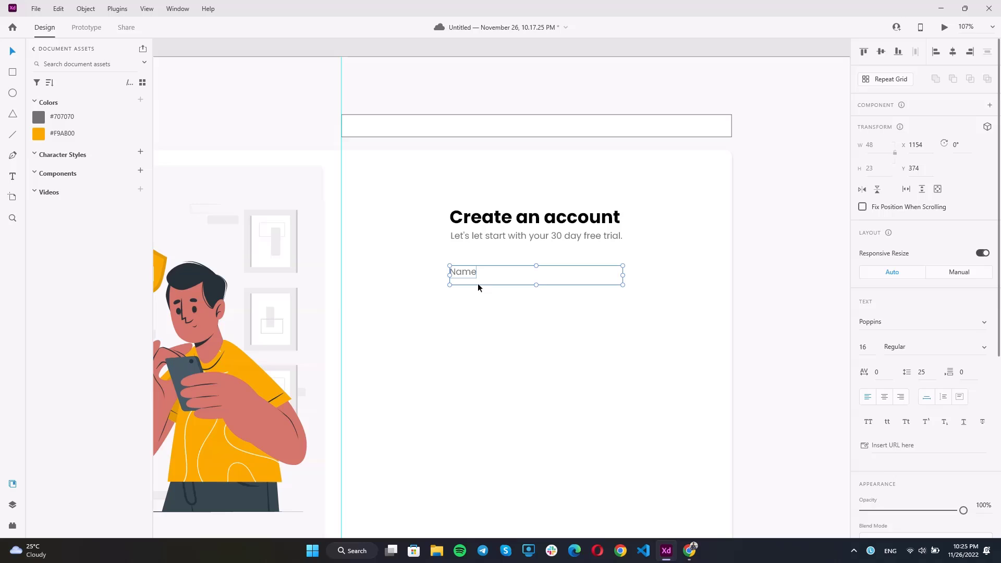
pyautogui.click(543, 312)
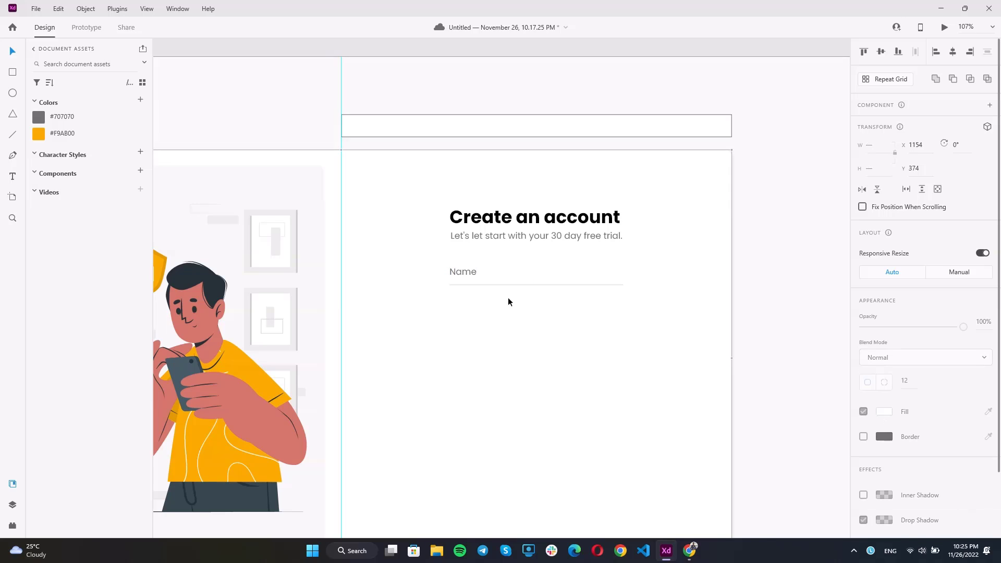
pyautogui.click(464, 272)
pyautogui.scroll(4, 464, 271)
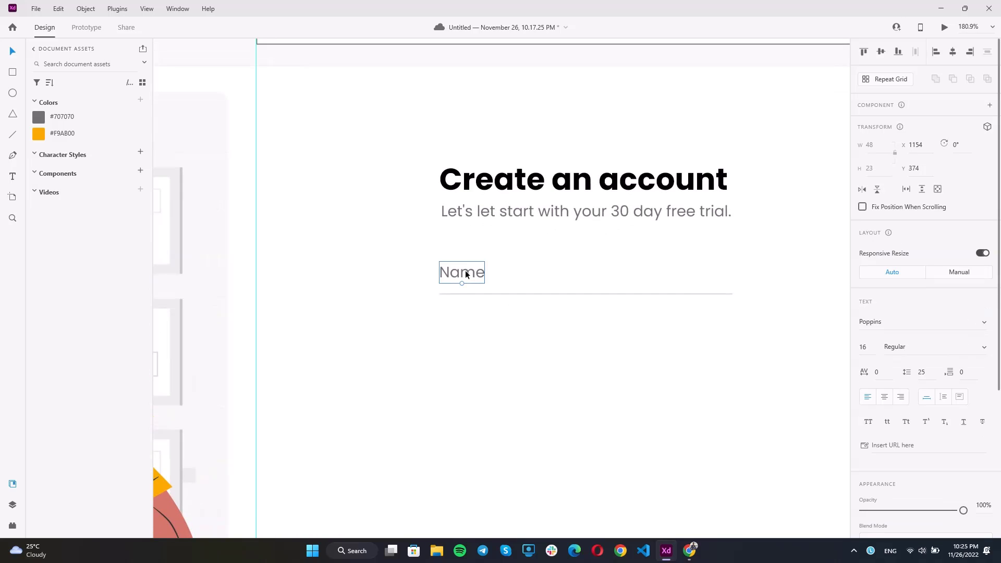
pyautogui.moveTo(465, 275); pyautogui.dragTo(466, 277)
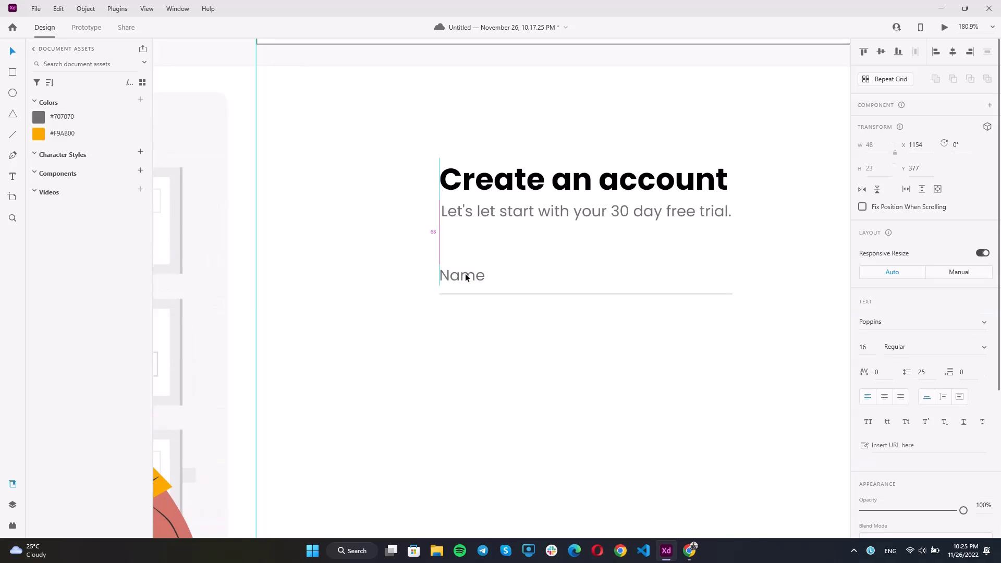
pyautogui.click(422, 278)
# Step: Group the Name text with its line and place a copy of the group below it, at about Y 454.5
pyautogui.scroll(-4, 422, 279)
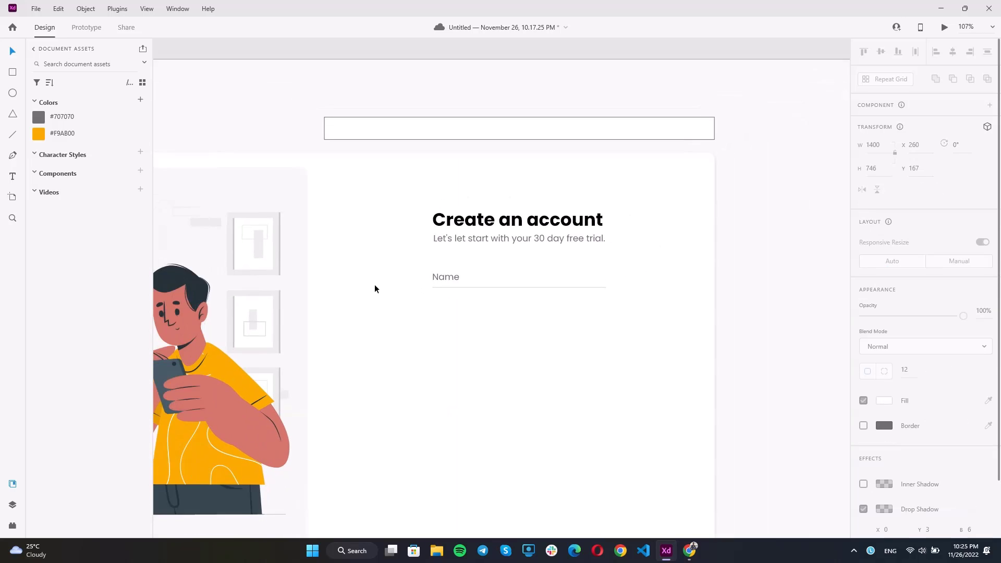
pyautogui.scroll(4, 374, 288)
pyautogui.click(487, 273)
pyautogui.keyDown('shift'); pyautogui.click(527, 288); pyautogui.keyUp('shift')
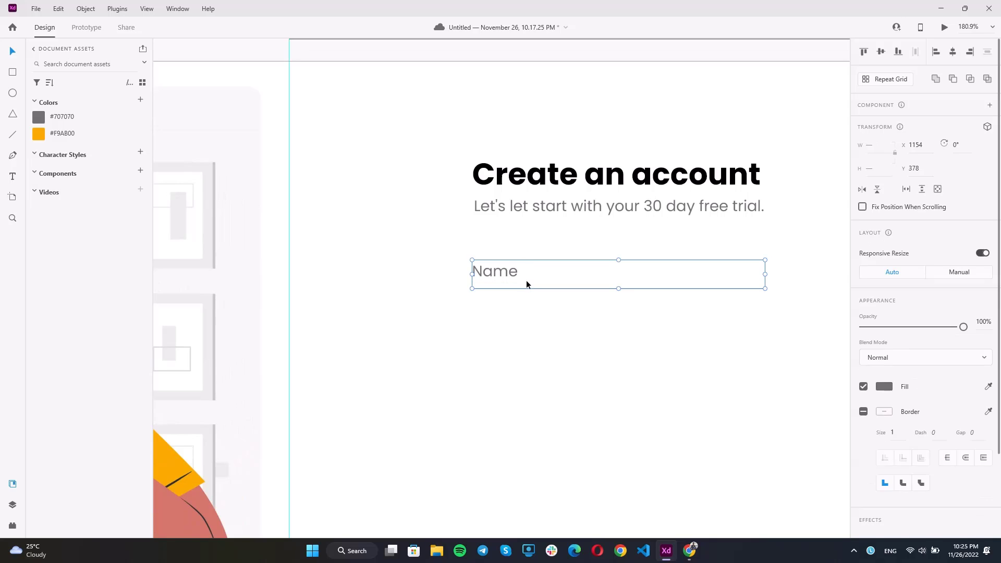
pyautogui.hotkey('ctrl', 'g')
pyautogui.scroll(-5, 530, 265)
pyautogui.hotkey('ctrl', 'r')
pyautogui.moveTo(514, 270); pyautogui.dragTo(511, 302)
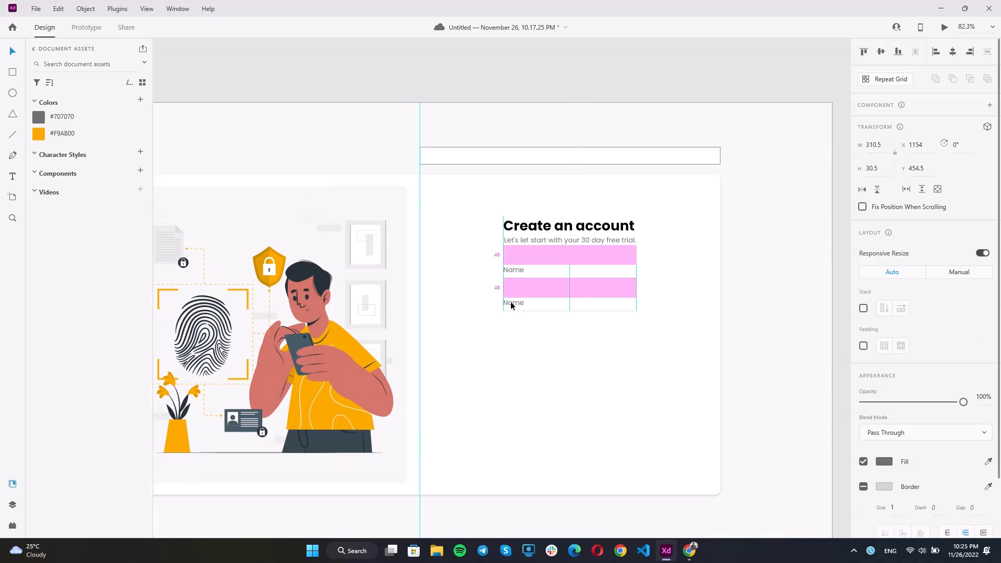
# Step: Change the label of the second field to "Email"
pyautogui.doubleClick(511, 301)
pyautogui.doubleClick(515, 302)
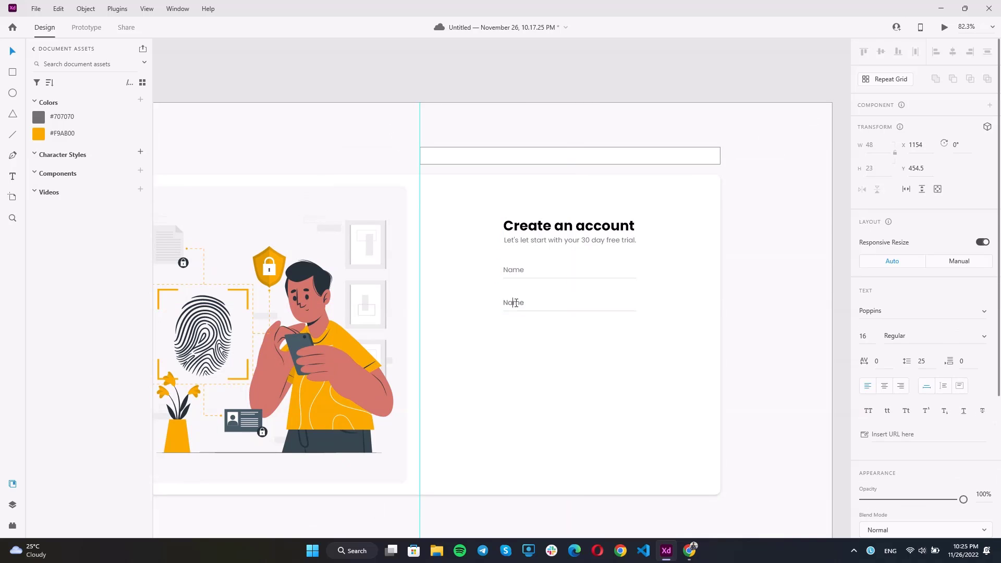
pyautogui.doubleClick(519, 302)
pyautogui.press('BackSpace')
pyautogui.write('Email')
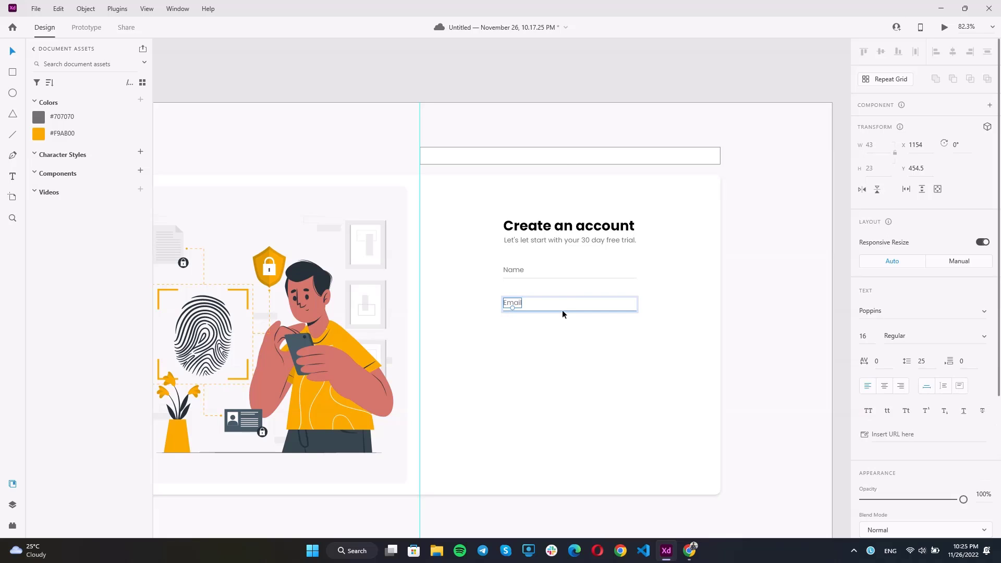
pyautogui.click(576, 346)
# Step: Duplicate the Email field below itself with equal spacing, at about Y 531
pyautogui.scroll(2, 573, 323)
pyautogui.click(533, 307)
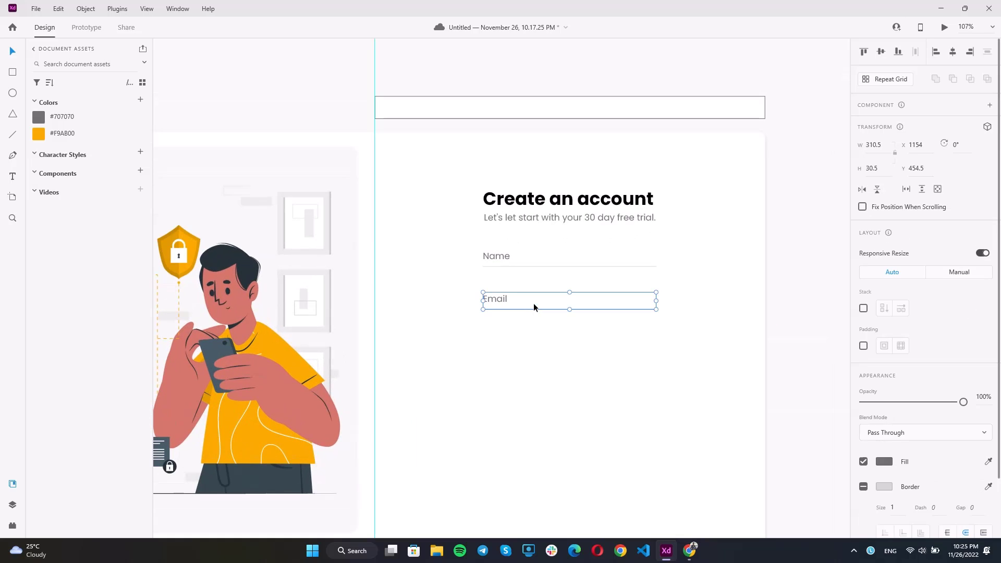
pyautogui.moveTo(494, 299); pyautogui.dragTo(499, 343)
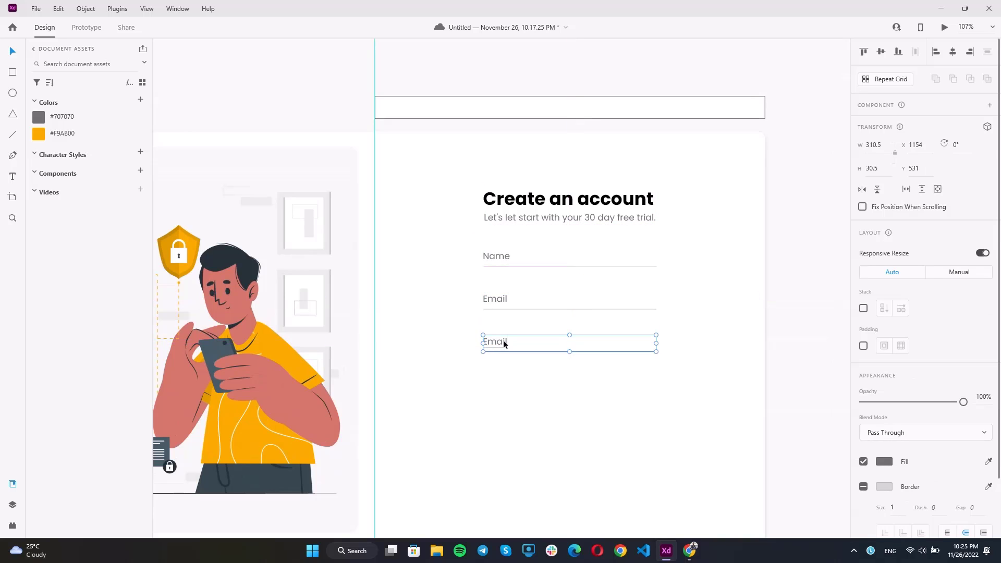
# Step: Change the label of the third field to "Password"
pyautogui.doubleClick(503, 340)
pyautogui.doubleClick(506, 343)
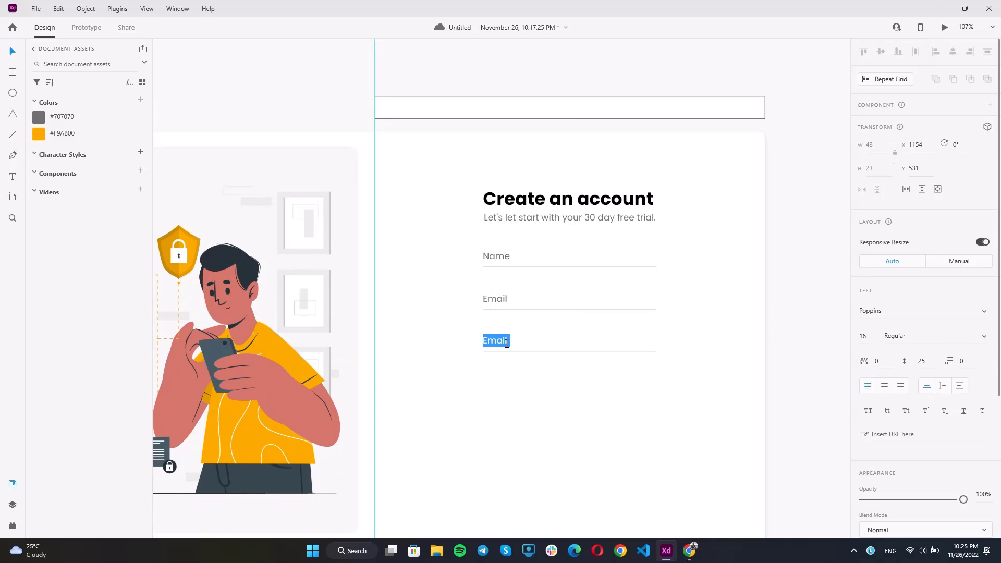
pyautogui.press('BackSpace')
pyautogui.write('Password')
pyautogui.press('Escape')
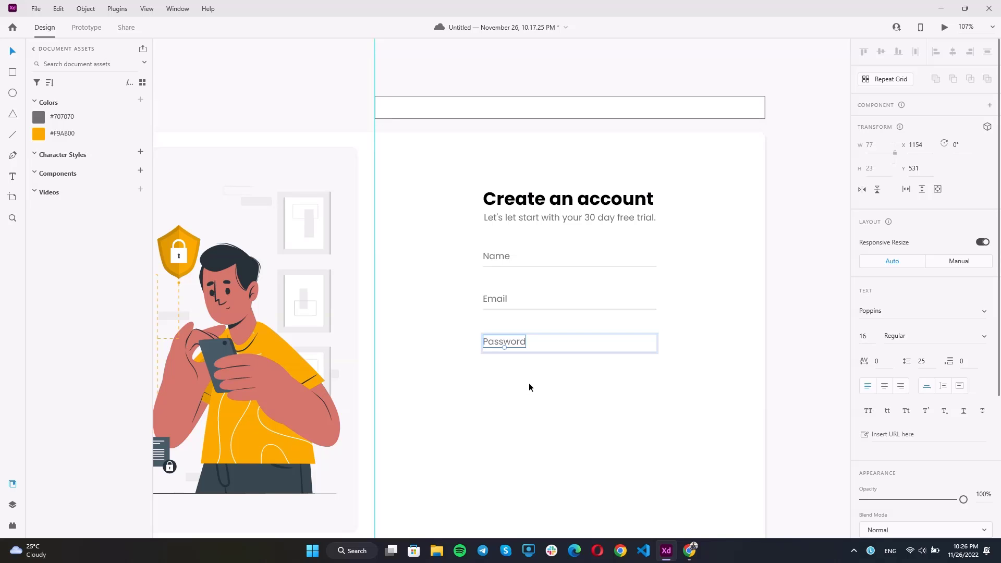
# Step: Draw a 313 px wide rectangle below the Password field at about Y 589 and set its height to 50
pyautogui.click(530, 383)
pyautogui.scroll(-3, 547, 378)
pyautogui.scroll(1, 547, 364)
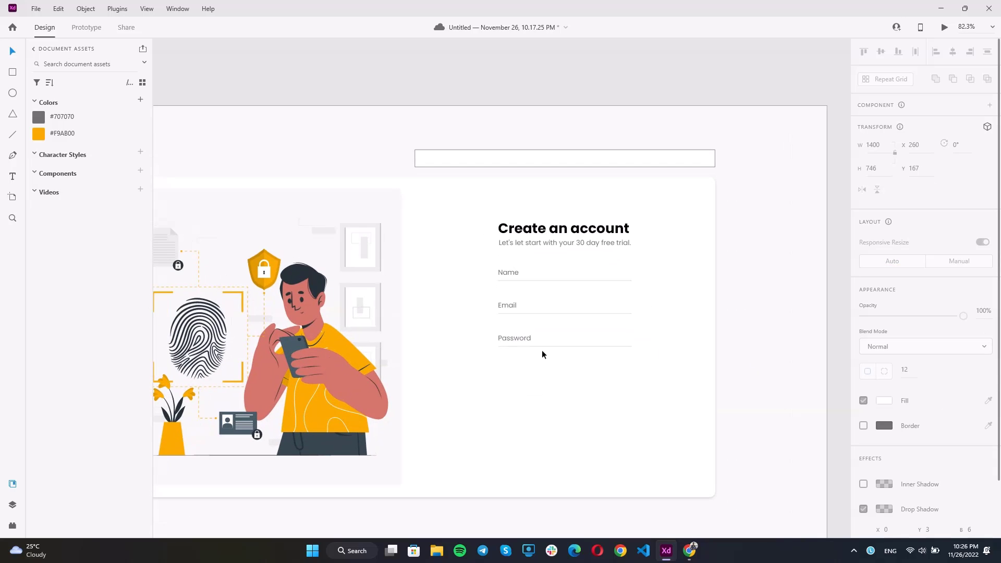
pyautogui.keyDown('ctrl'); pyautogui.scroll(-1, 568, 343); pyautogui.keyUp('ctrl')
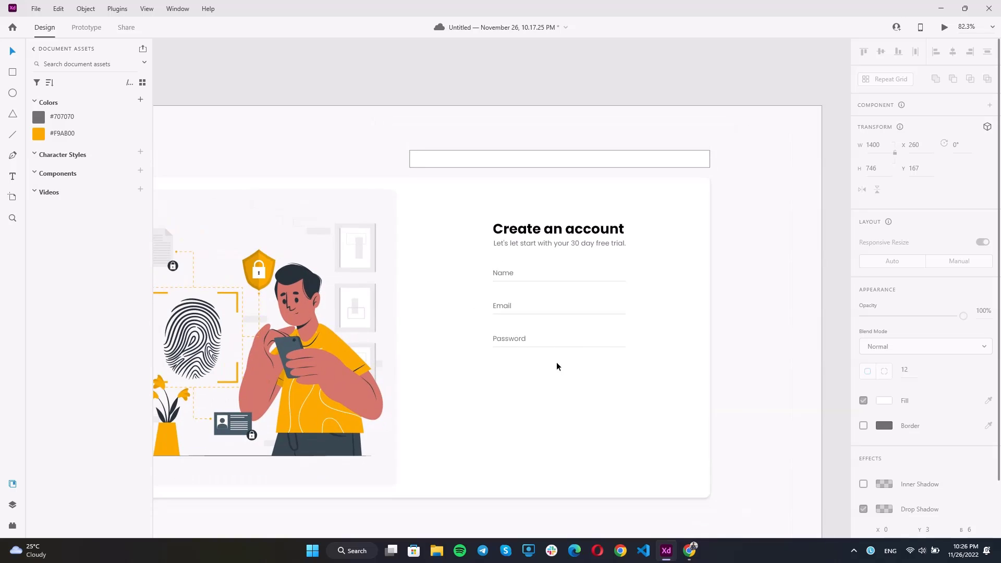
pyautogui.keyDown('ctrl'); pyautogui.scroll(1, 556, 365); pyautogui.keyUp('ctrl')
pyautogui.click(13, 75)
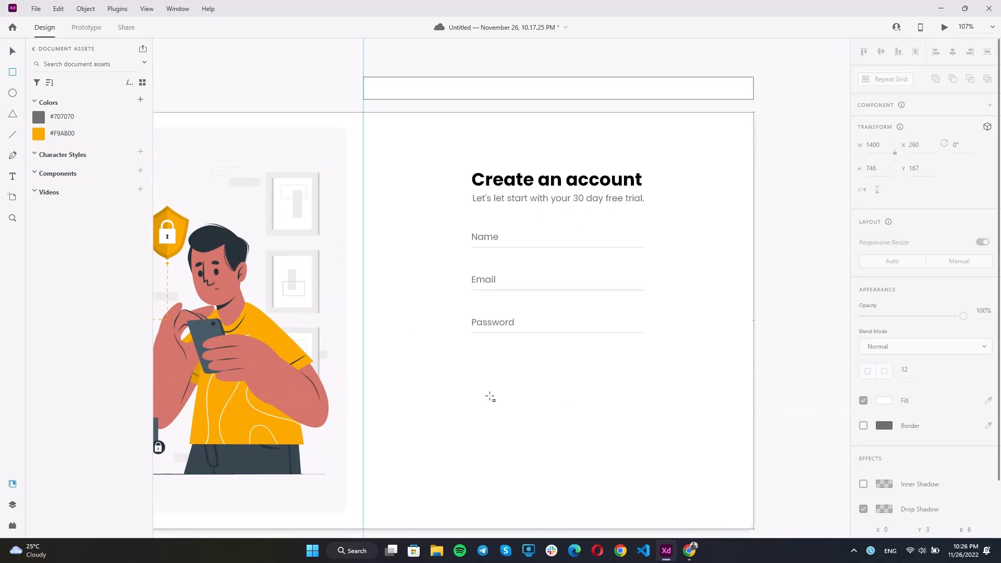
pyautogui.moveTo(471, 348); pyautogui.dragTo(646, 374)
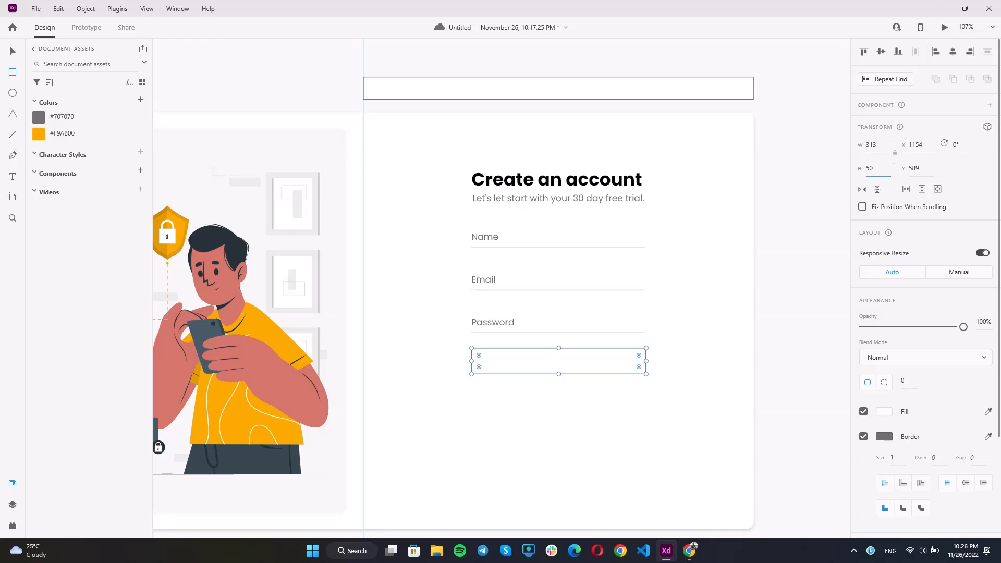
pyautogui.press('Return')
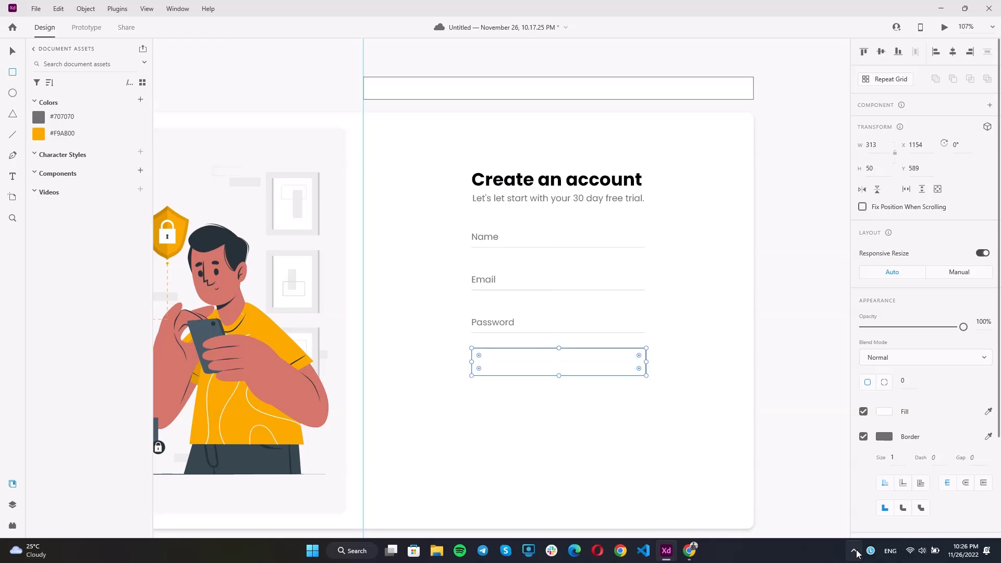
pyautogui.click(855, 552)
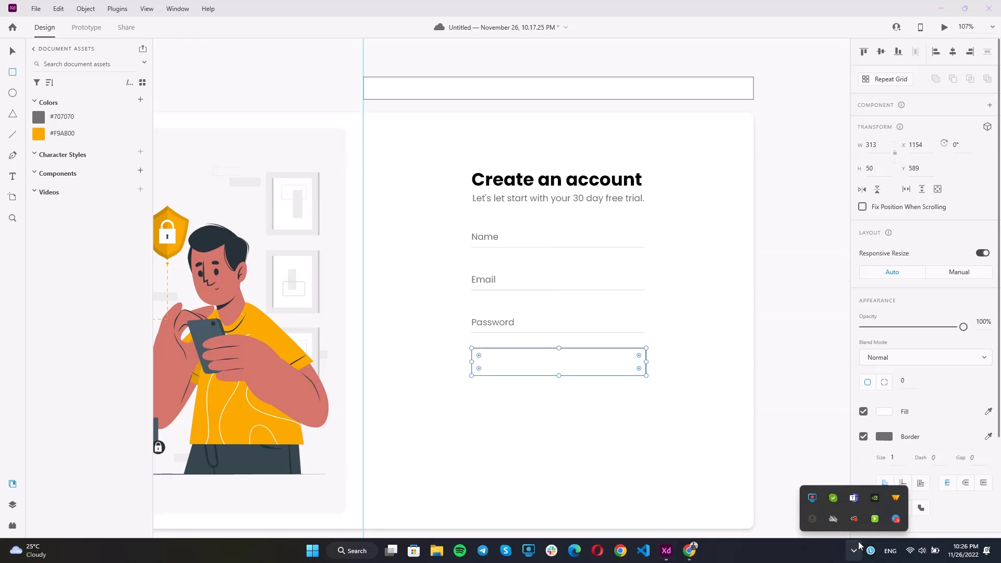
pyautogui.click(812, 499)
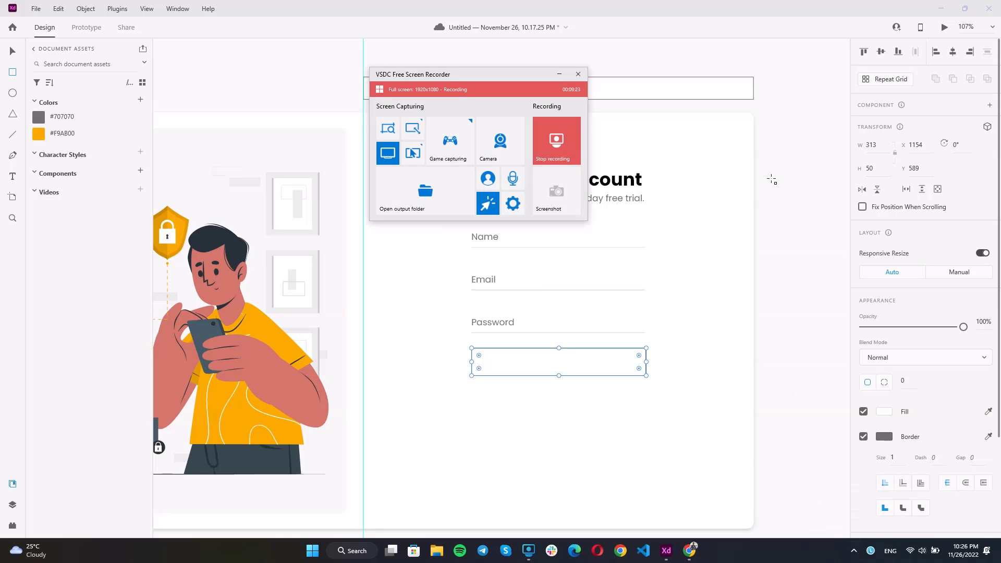
# Step: Fill the new rectangle with the saved colour #F9AB00 and remove its border
pyautogui.scroll(2, 562, 363)
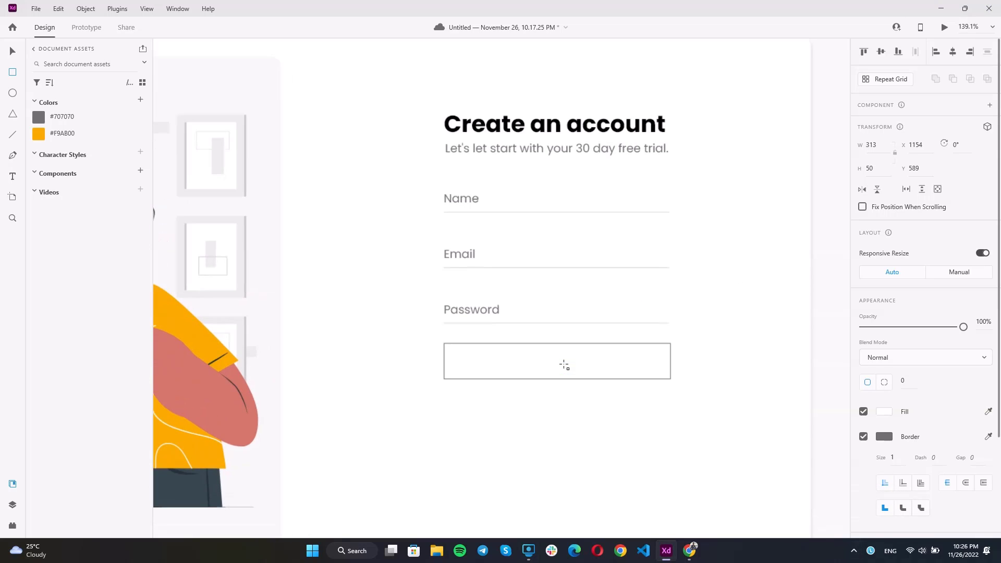
pyautogui.click(36, 134)
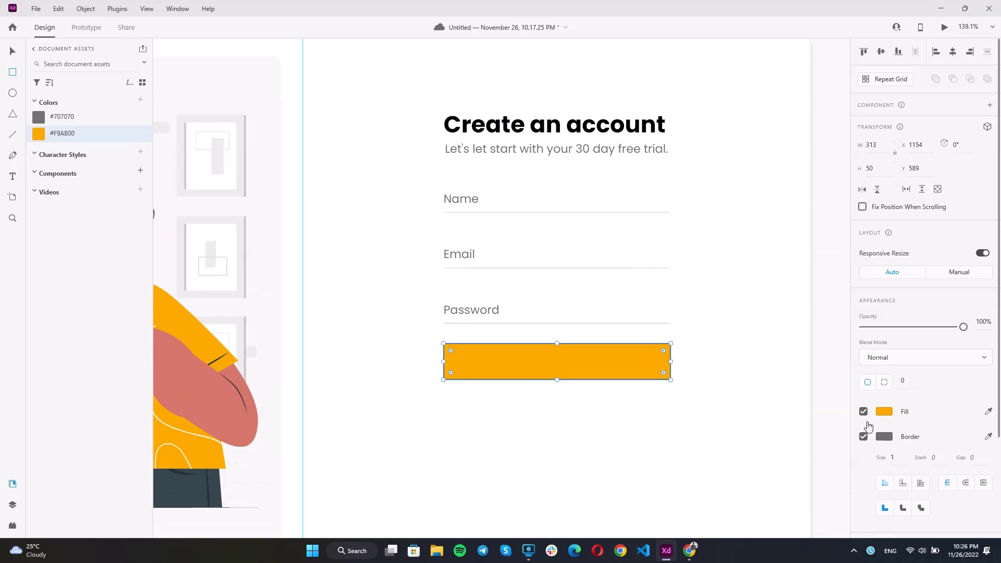
pyautogui.click(863, 437)
pyautogui.click(13, 51)
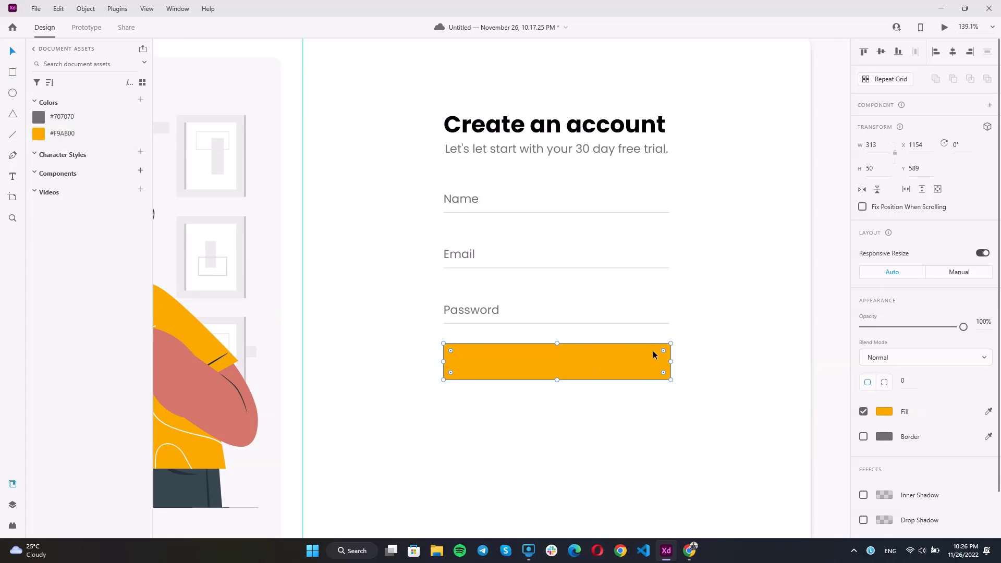
# Step: Round the orange rectangle's corners to a radius of 25 and set its height to 40
pyautogui.moveTo(663, 351); pyautogui.dragTo(619, 359)
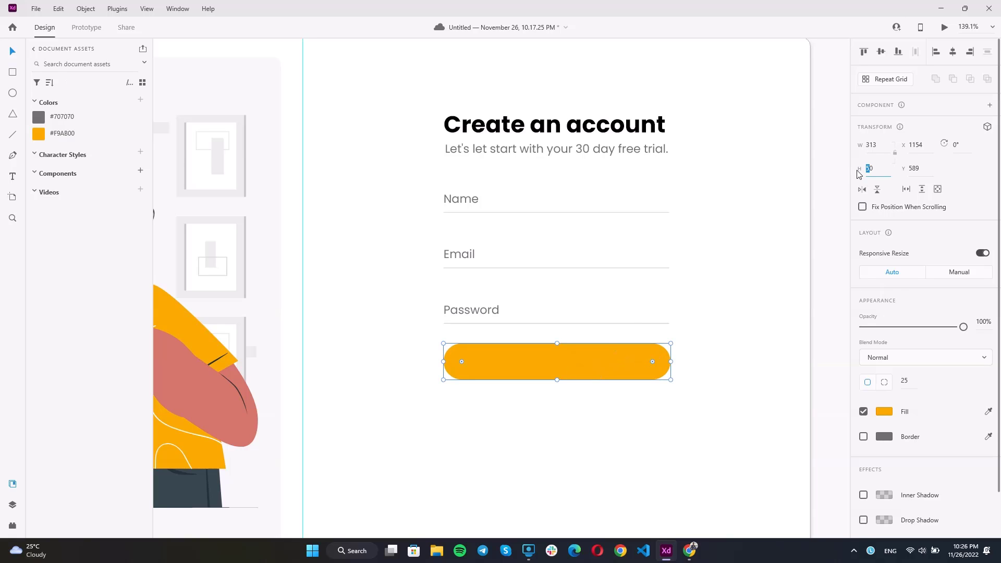
pyautogui.write('30')
pyautogui.press('Return')
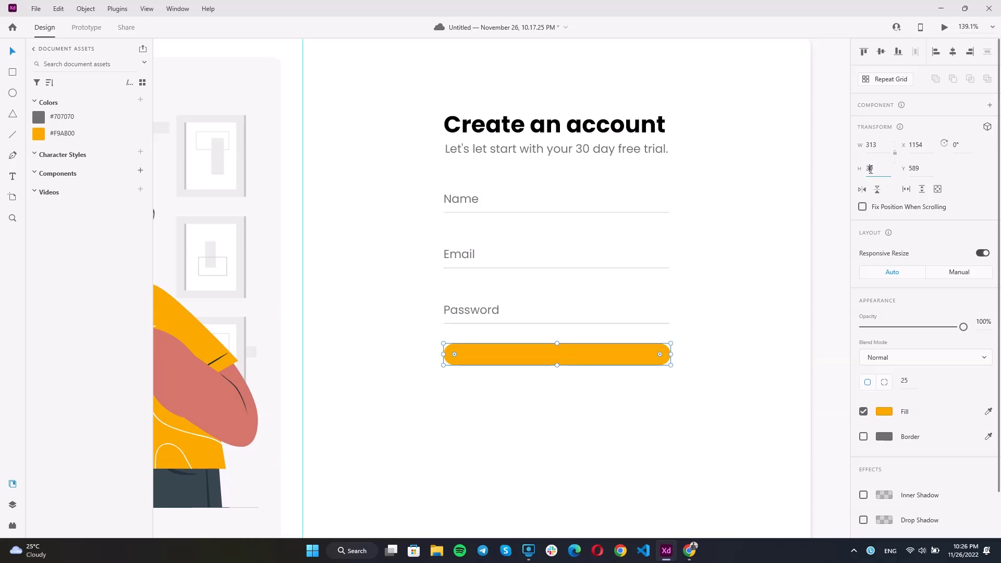
pyautogui.press('Return')
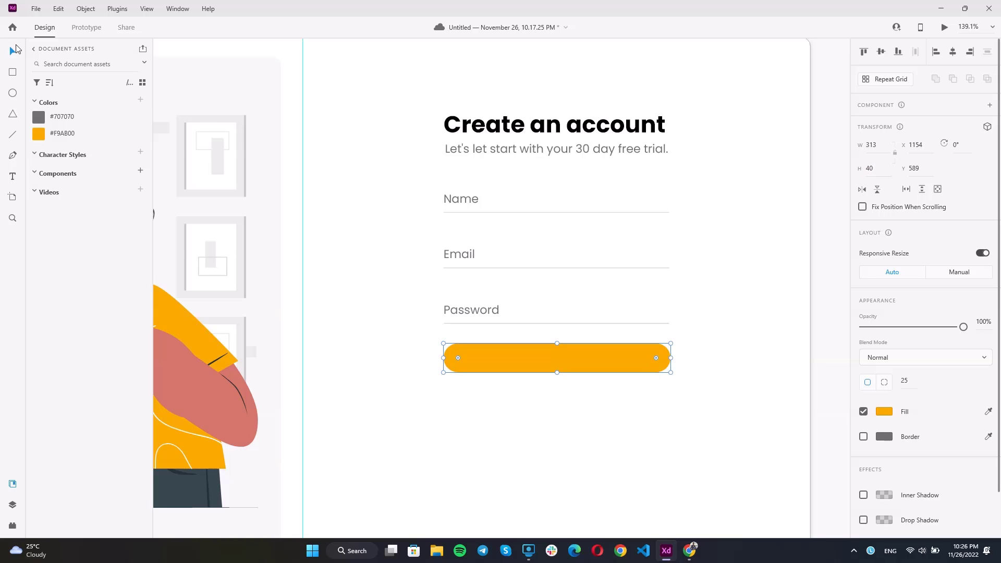
# Step: Move the orange button shape down to Y 608, leaving more space below the Password field
pyautogui.scroll(3, 557, 399)
pyautogui.moveTo(525, 340); pyautogui.dragTo(536, 362)
pyautogui.click(464, 280)
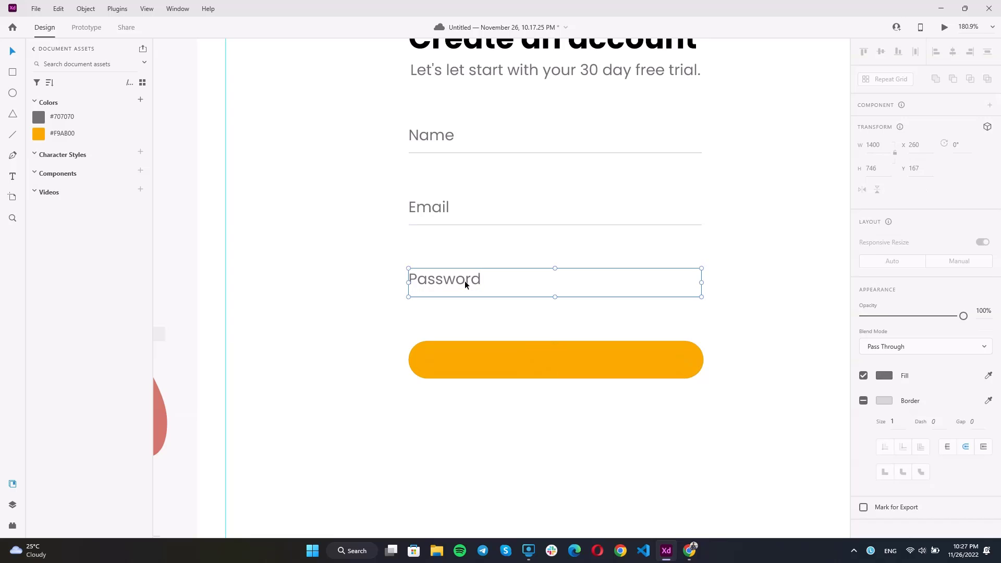
pyautogui.click(464, 281)
pyautogui.click(527, 386)
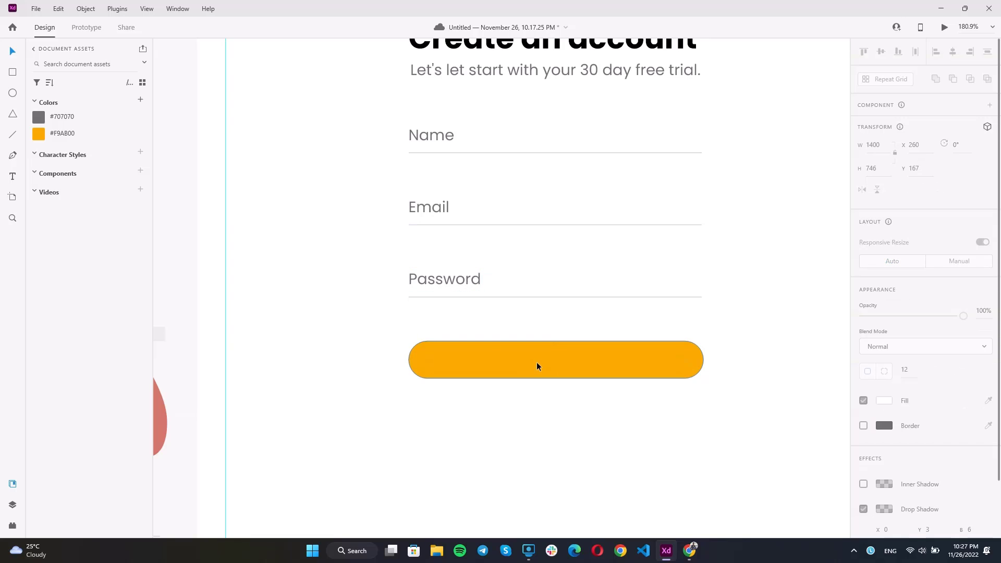
pyautogui.click(537, 362)
# Step: Place a copy of the Password label on the orange button and centre the two horizontally
pyautogui.doubleClick(443, 282)
pyautogui.moveTo(443, 283); pyautogui.dragTo(548, 361)
pyautogui.keyDown('shift'); pyautogui.click(618, 357); pyautogui.keyUp('shift')
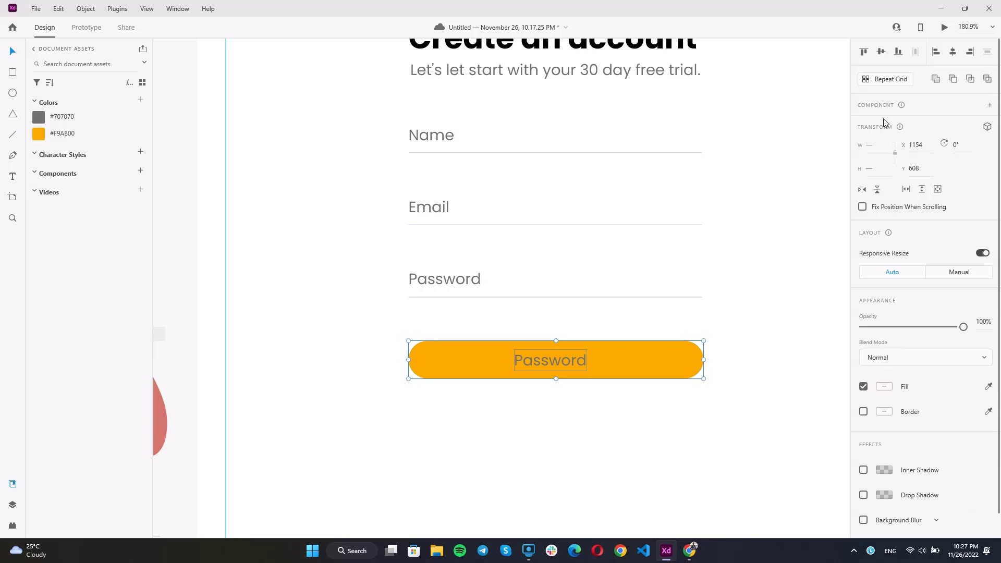
pyautogui.click(954, 57)
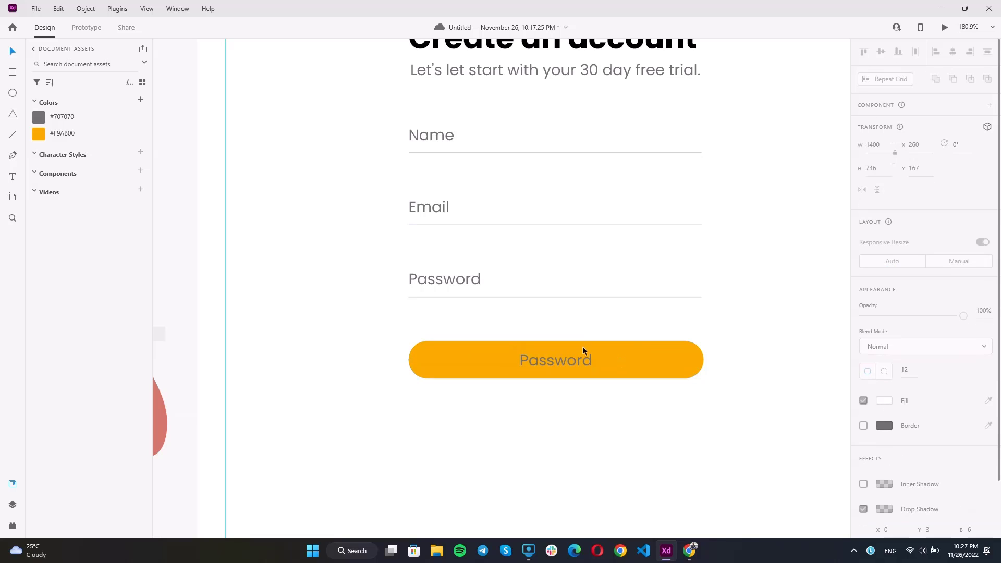
# Step: Colour the button's label white (#FFFFFF) and add that colour to the document colours
pyautogui.click(586, 365)
pyautogui.scroll(-5, 925, 365)
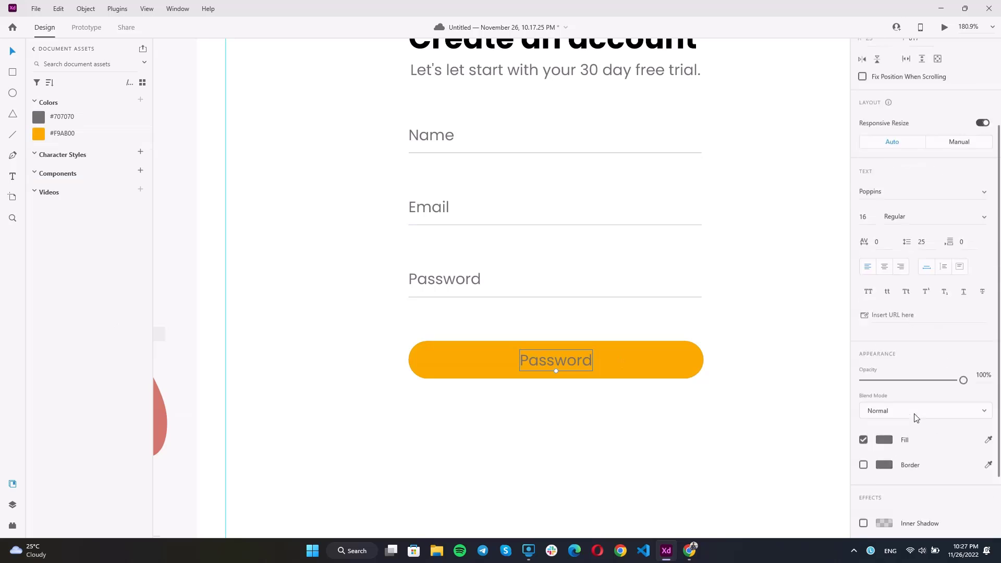
pyautogui.click(884, 361)
pyautogui.moveTo(796, 335); pyautogui.dragTo(705, 285)
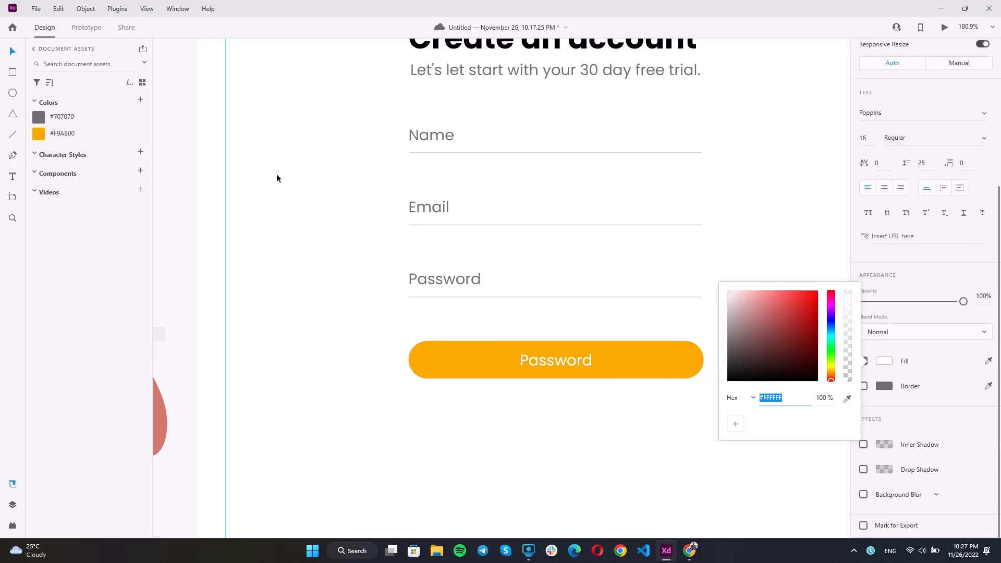
pyautogui.click(141, 100)
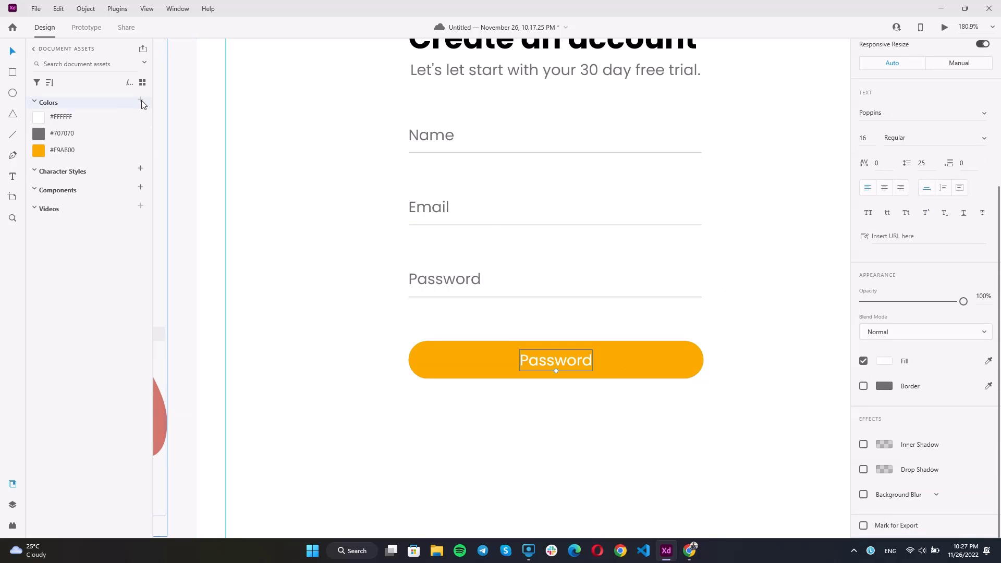
# Step: Change the button's label text to "Create account"
pyautogui.click(552, 372)
pyautogui.doubleClick(565, 358)
pyautogui.doubleClick(566, 357)
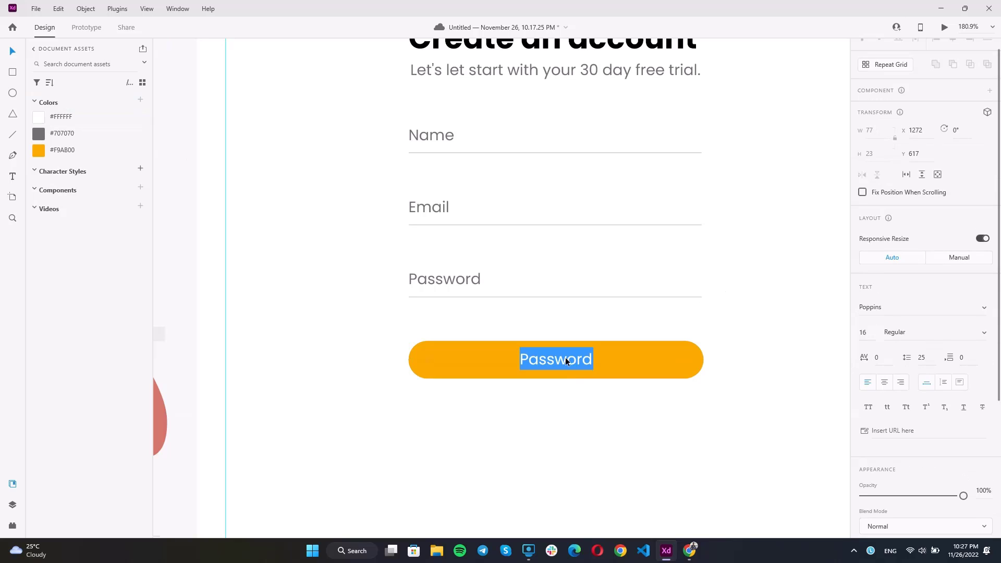
pyautogui.press('BackSpace')
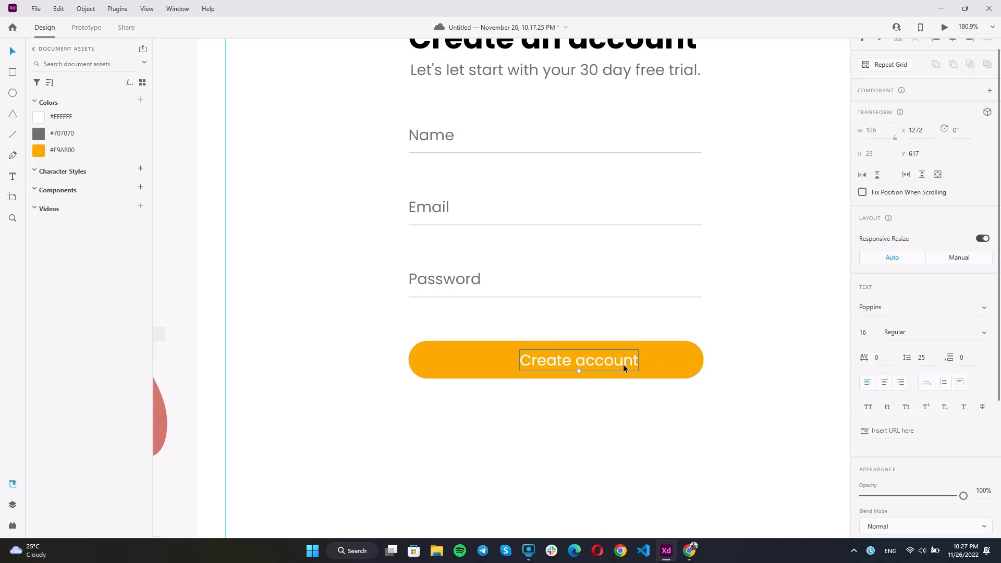
# Step: Centre the "Create account" label horizontally on the orange button
pyautogui.click(684, 365)
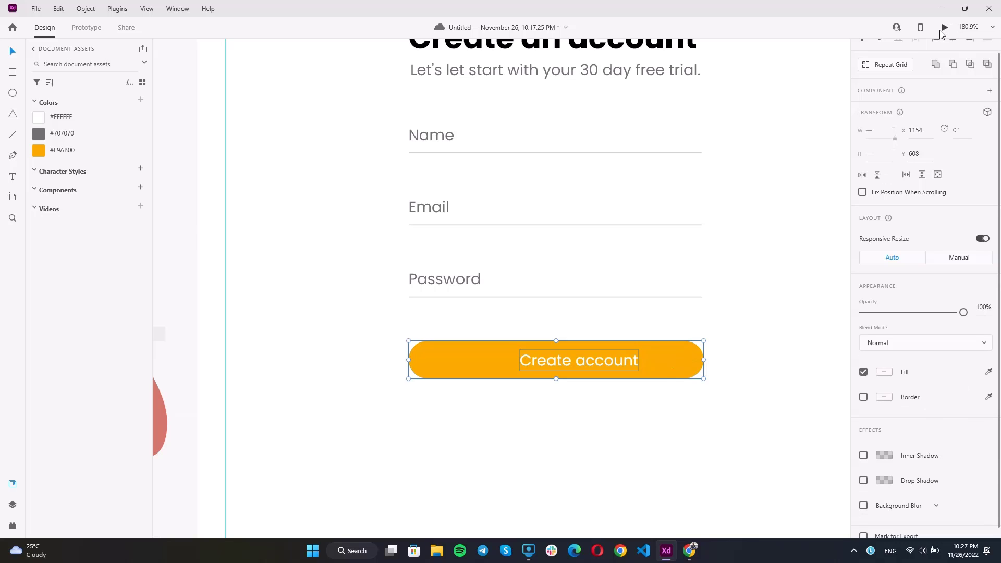
pyautogui.click(944, 28)
pyautogui.click(959, 17)
pyautogui.scroll(1, 955, 64)
pyautogui.click(953, 52)
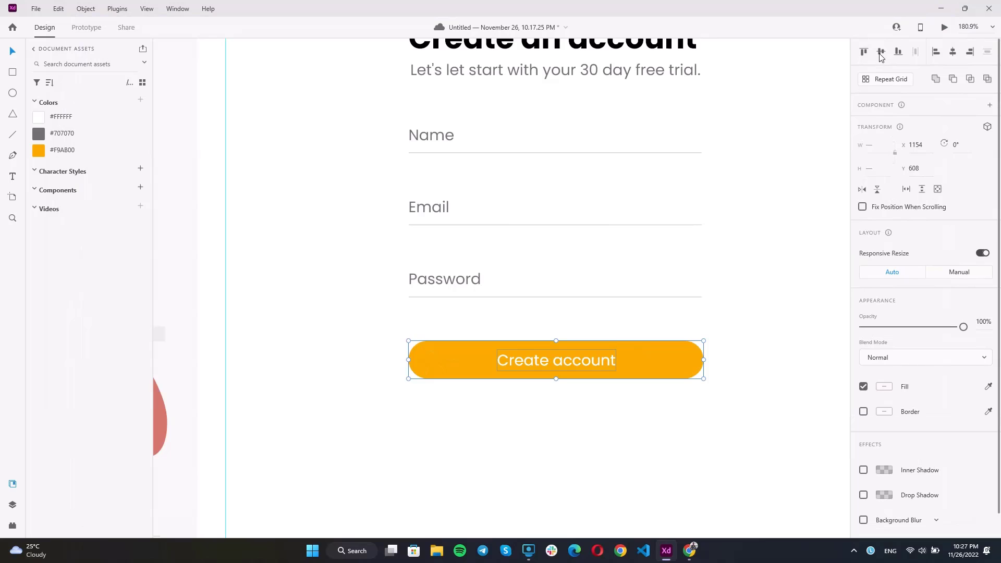
pyautogui.click(761, 239)
# Step: Add a drop shadow to the orange button shape with Y offset 1 and blur 3
pyautogui.doubleClick(670, 367)
pyautogui.scroll(-1, 858, 465)
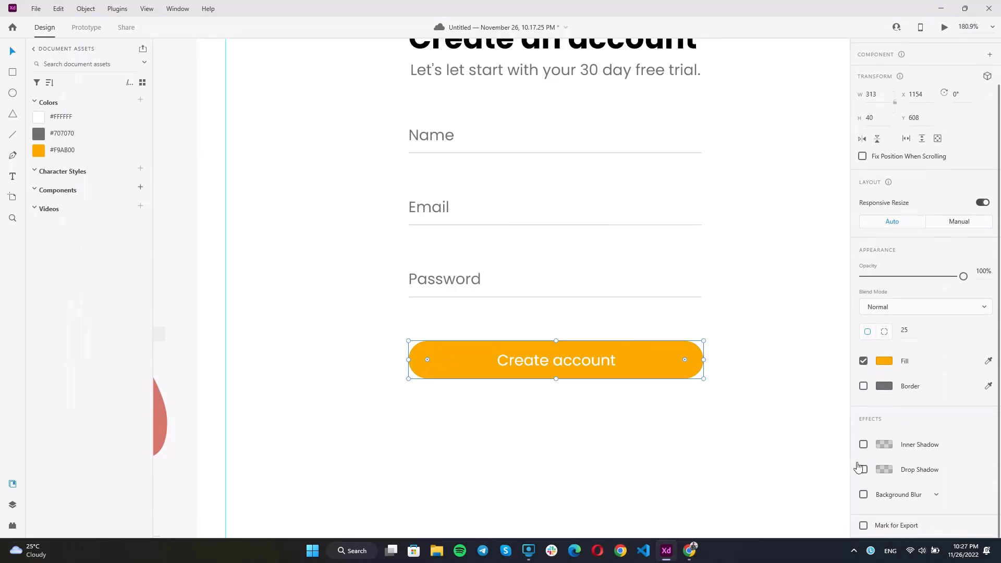
pyautogui.click(863, 469)
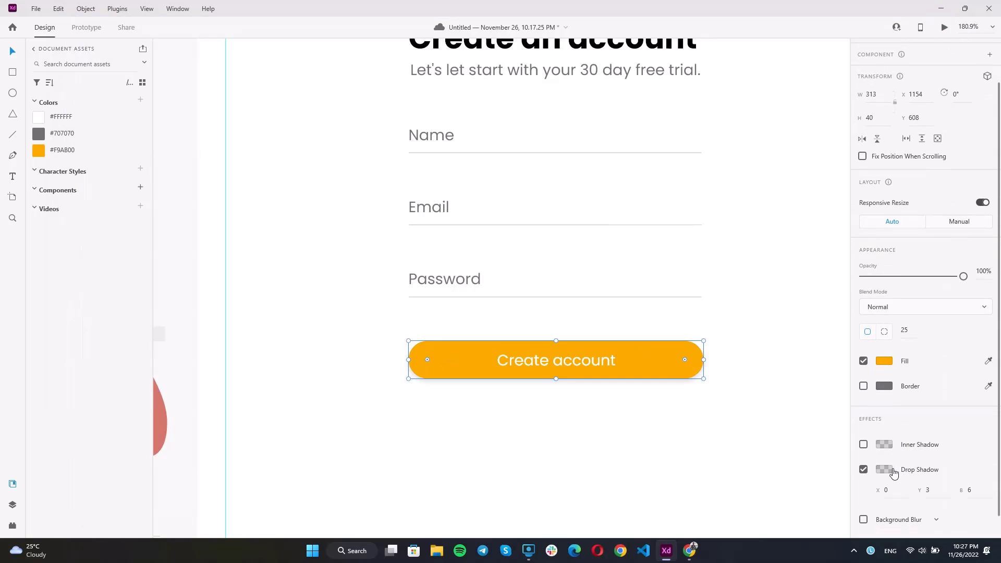
pyautogui.press('Down')
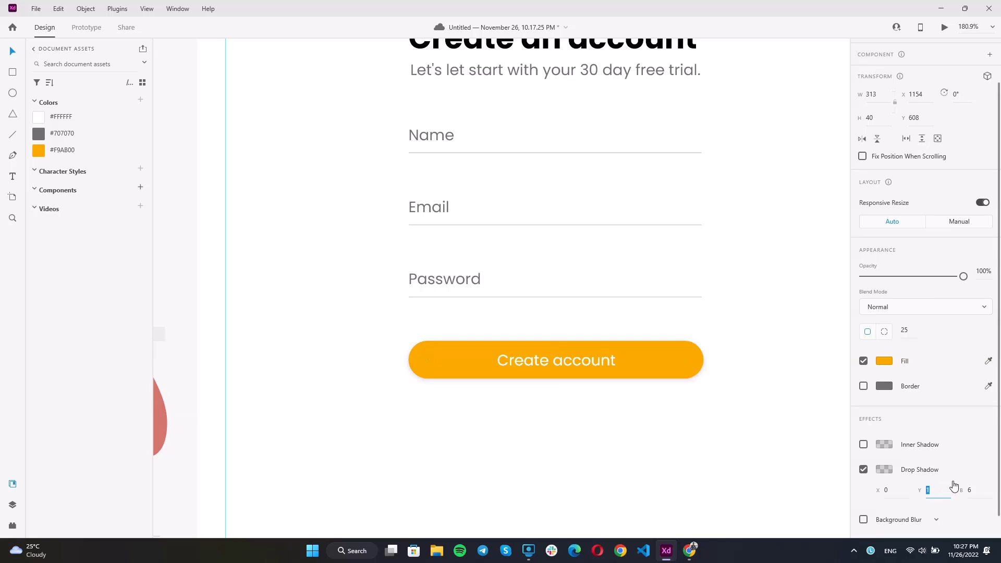
pyautogui.press('Down')
pyautogui.press('Down')
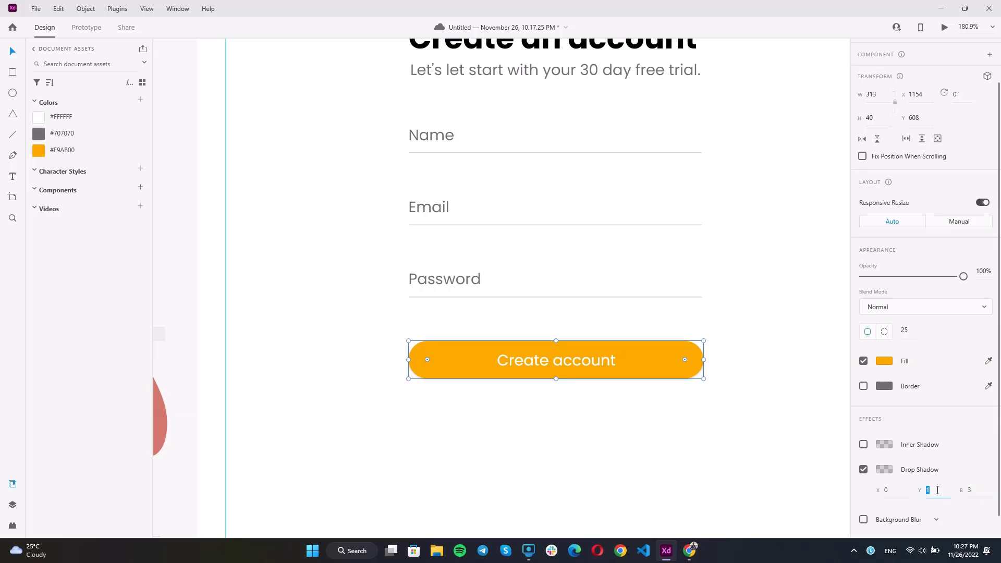
pyautogui.click(694, 421)
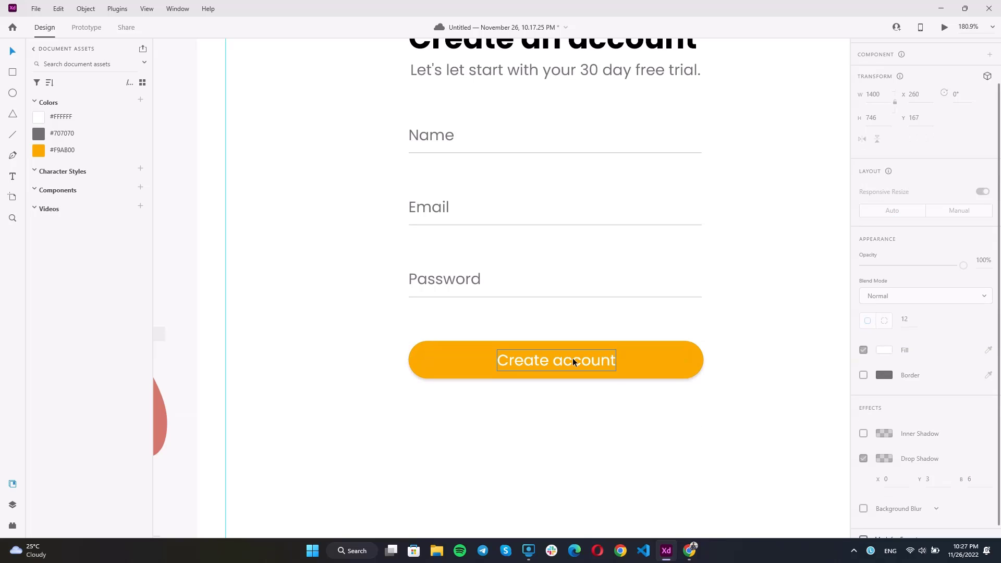
# Step: Duplicate the orange button with its label and place the copy just below the original, at Y 663
pyautogui.click(644, 353)
pyautogui.scroll(-2, 693, 293)
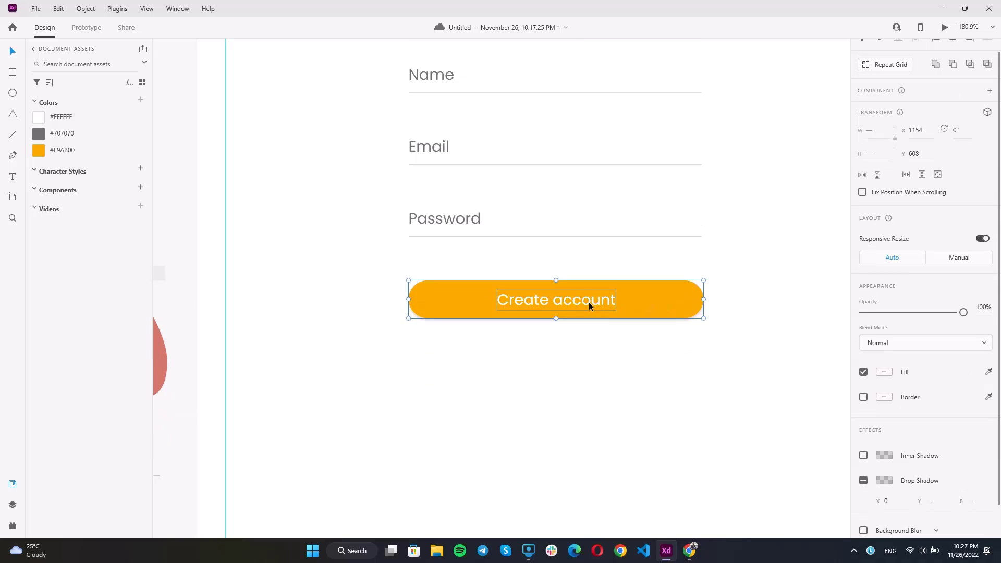
pyautogui.moveTo(587, 306); pyautogui.dragTo(588, 375)
pyautogui.hotkey('ctrl', '0')
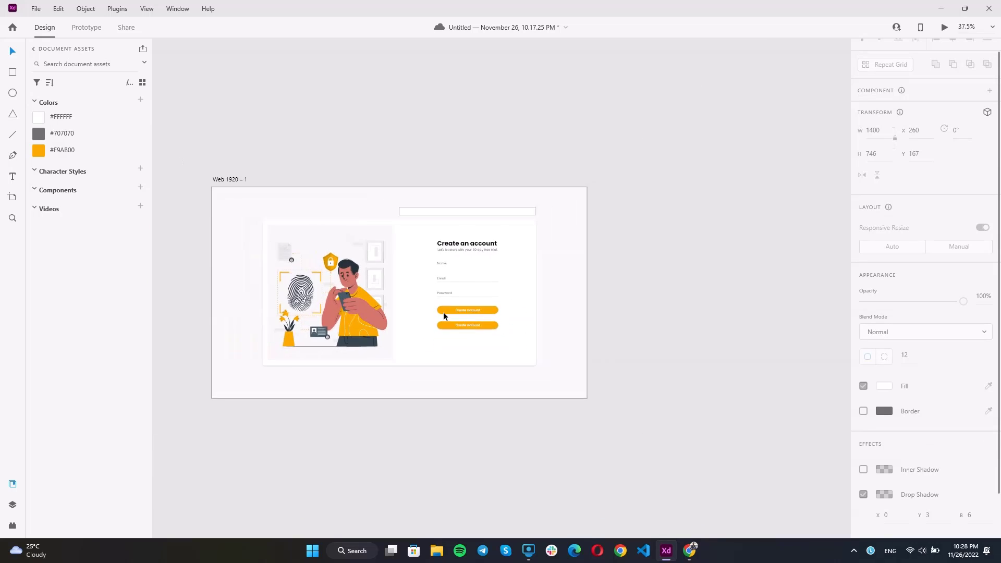
pyautogui.scroll(10, 443, 311)
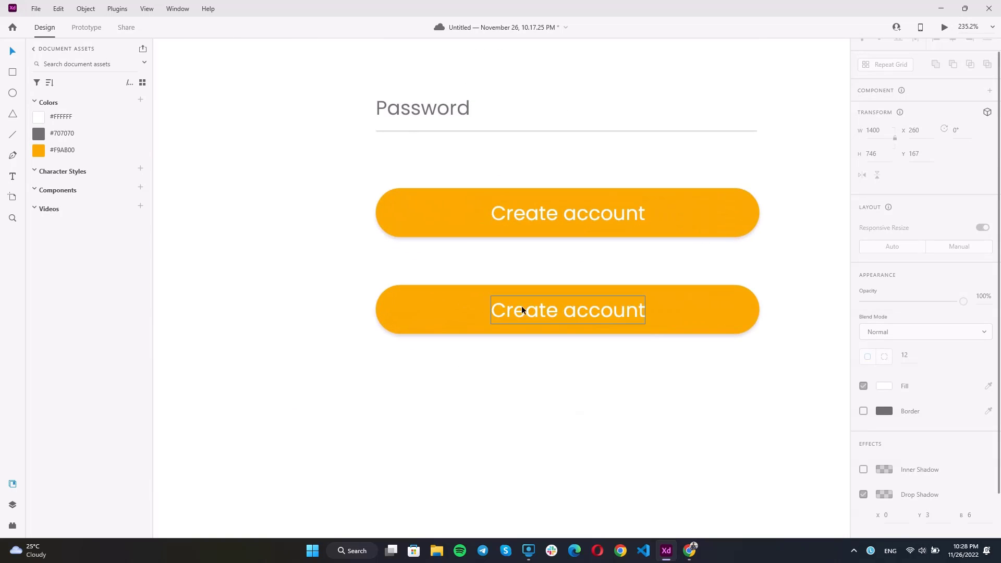
pyautogui.moveTo(553, 305); pyautogui.dragTo(551, 278)
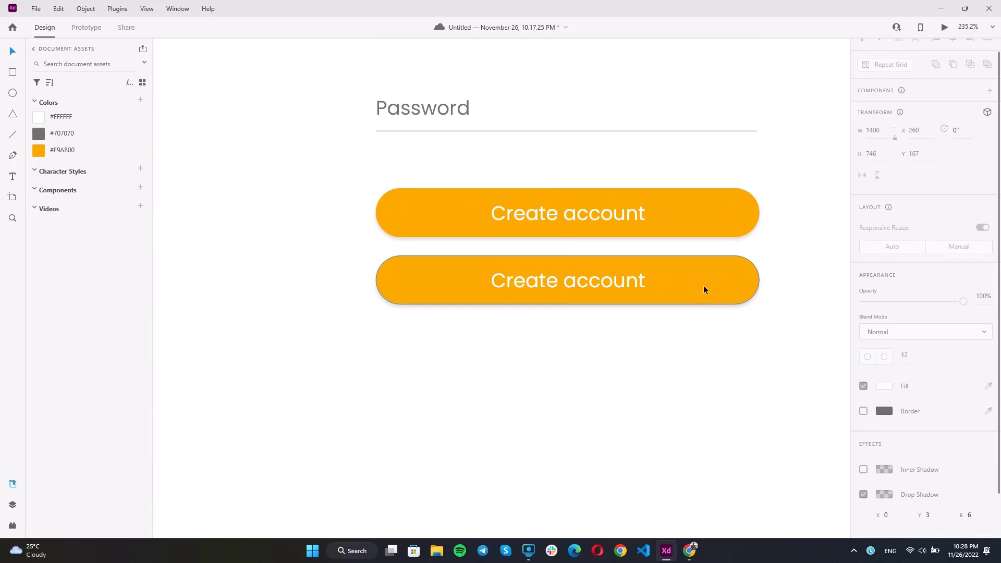
# Step: Remove the fill of the lower button's shape and give it a border of size 1
pyautogui.click(863, 398)
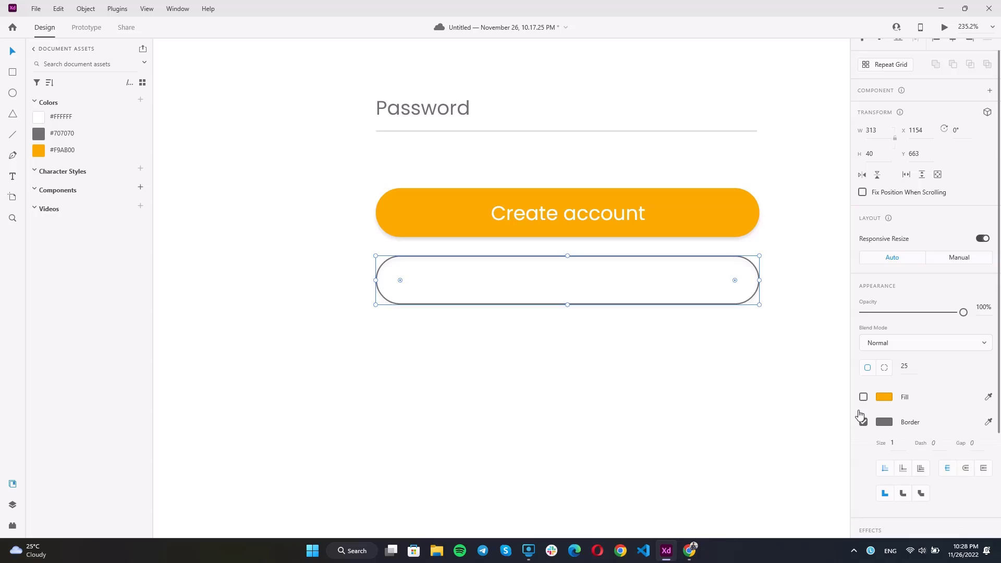
pyautogui.click(764, 411)
pyautogui.scroll(2, 679, 369)
pyautogui.scroll(-2, 680, 366)
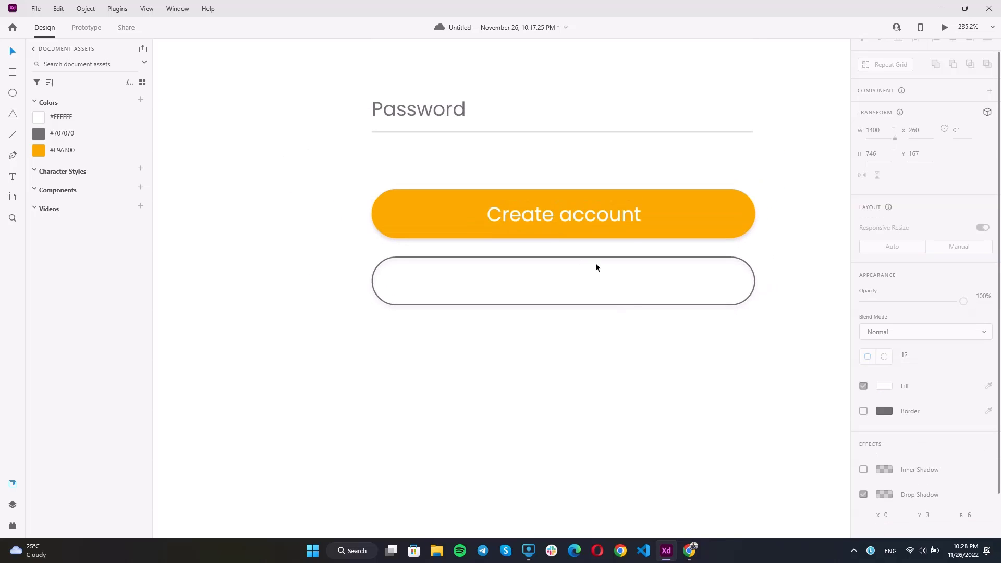
pyautogui.click(603, 217)
pyautogui.moveTo(573, 216); pyautogui.dragTo(568, 281)
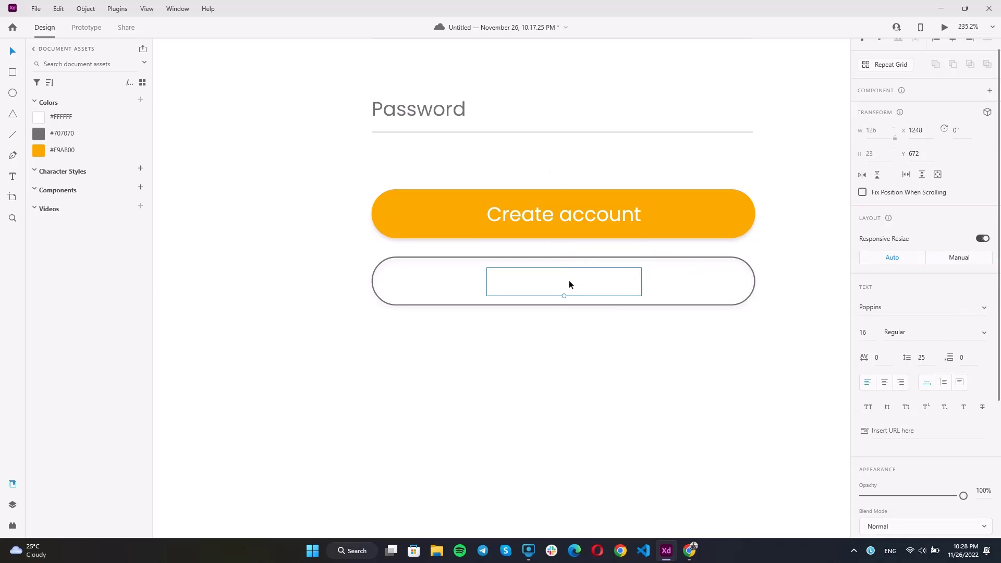
pyautogui.click(687, 293)
pyautogui.moveTo(639, 288); pyautogui.dragTo(624, 358)
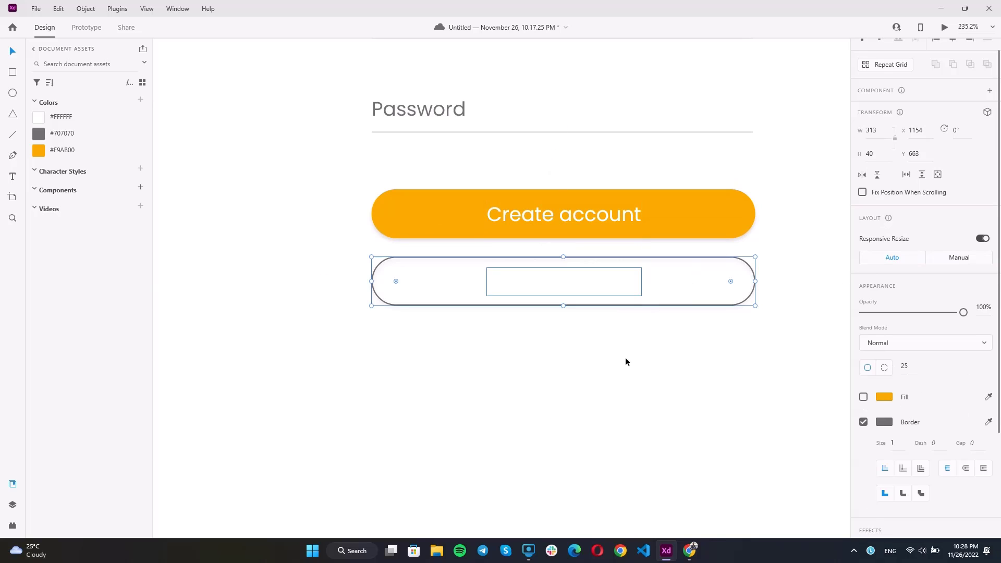
pyautogui.click(666, 289)
pyautogui.hotkey('ctrl', 'z')
pyautogui.hotkey('ctrl', 'shift', 'z')
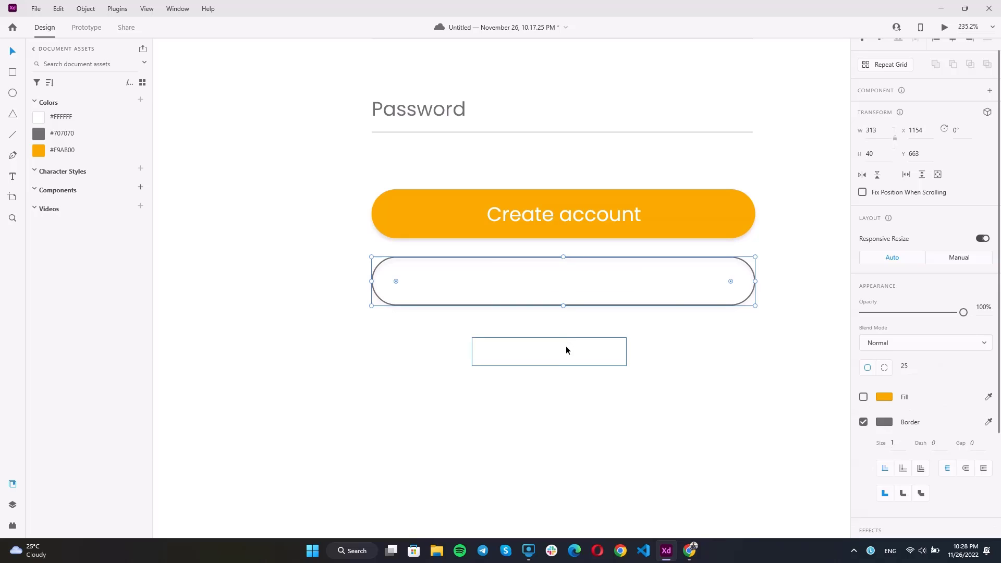
pyautogui.hotkey('ctrl', 'z')
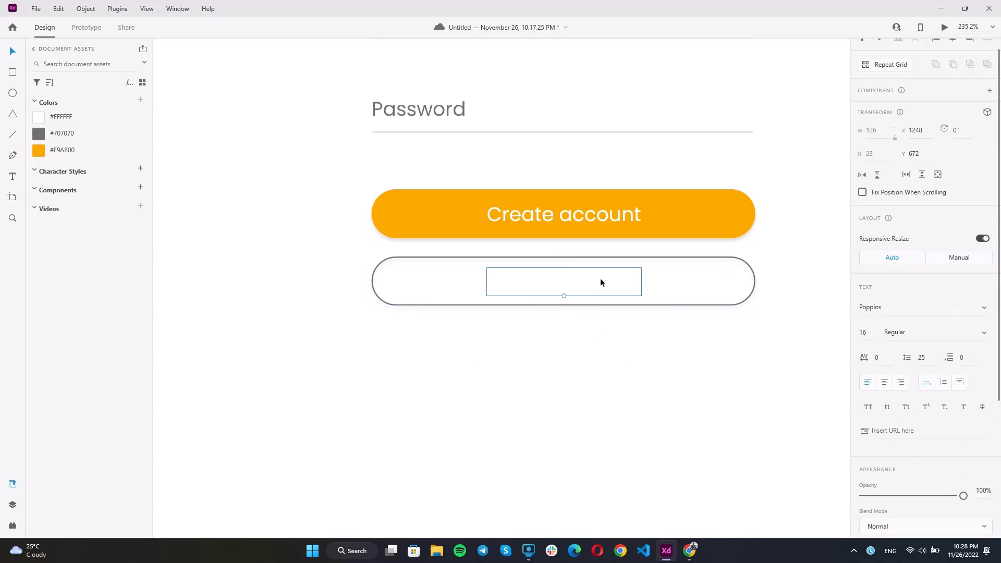
# Step: Colour the lower button's label with the #707070 document colour and set its font weight to Medium
pyautogui.click(642, 375)
pyautogui.click(78, 138)
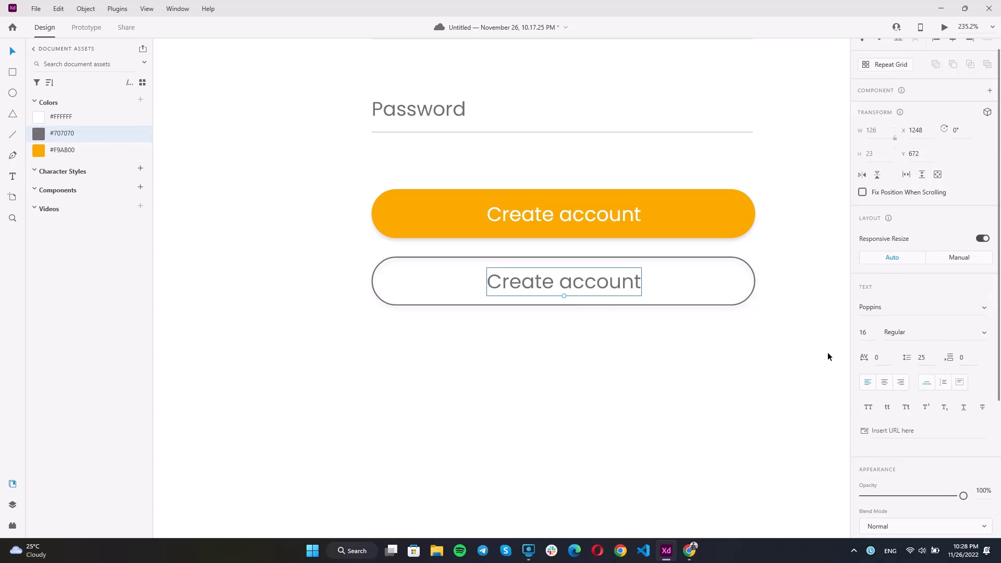
pyautogui.scroll(1, 711, 361)
pyautogui.scroll(1, 873, 386)
pyautogui.click(975, 353)
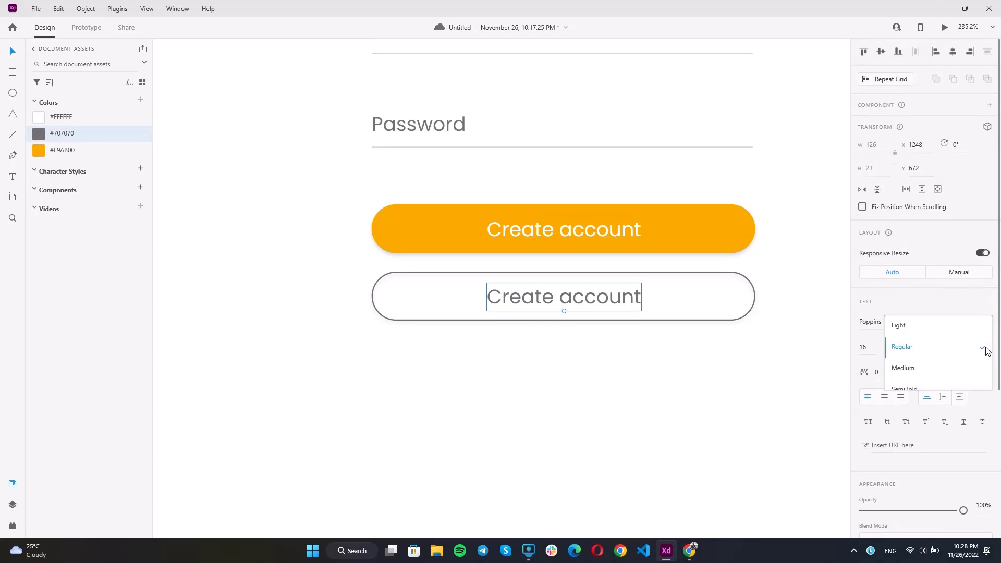
pyautogui.click(931, 368)
pyautogui.click(695, 387)
# Step: Replace the lower button's label text with "Sign up with Google"
pyautogui.scroll(-3, 694, 386)
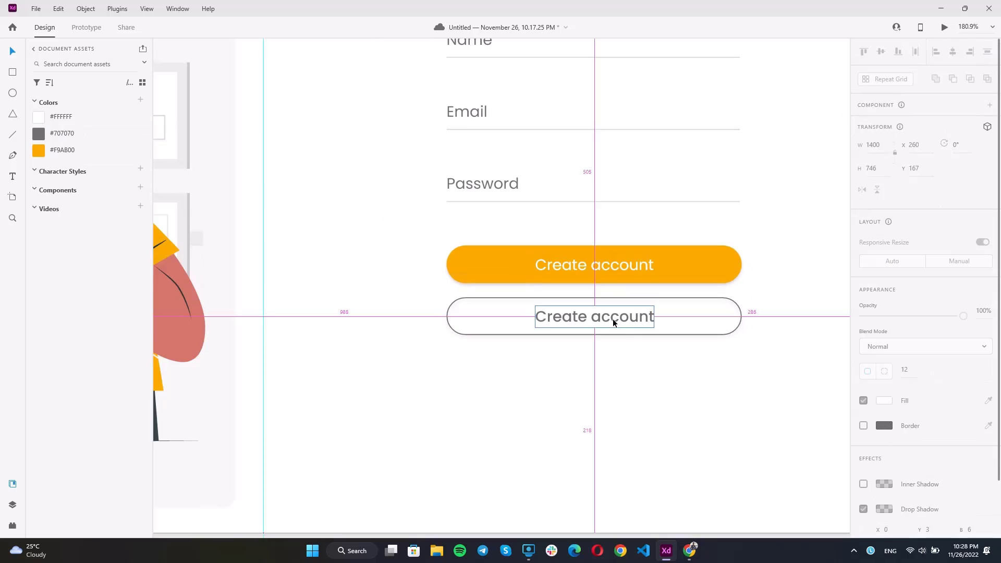
pyautogui.scroll(3, 612, 318)
pyautogui.doubleClick(568, 320)
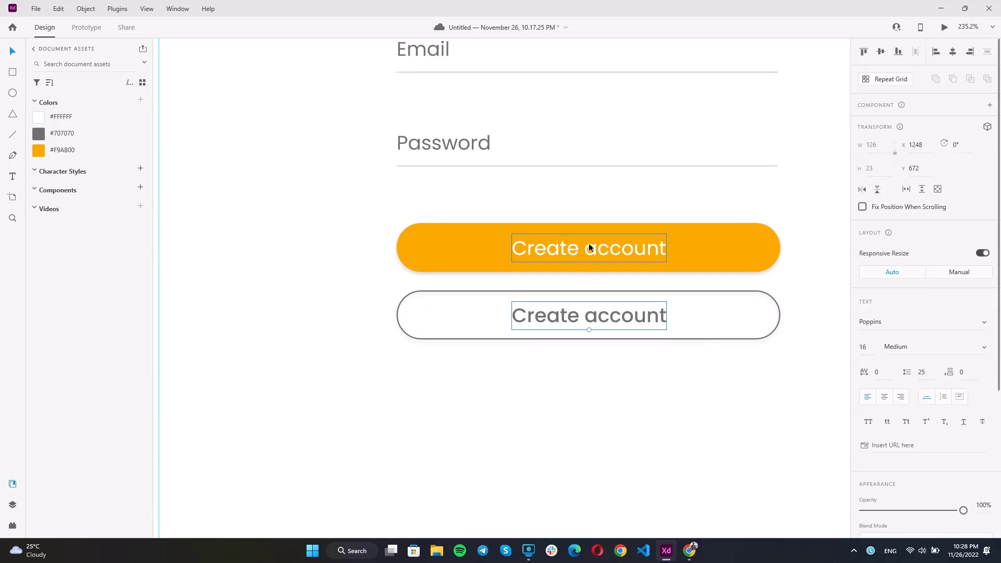
pyautogui.doubleClick(600, 318)
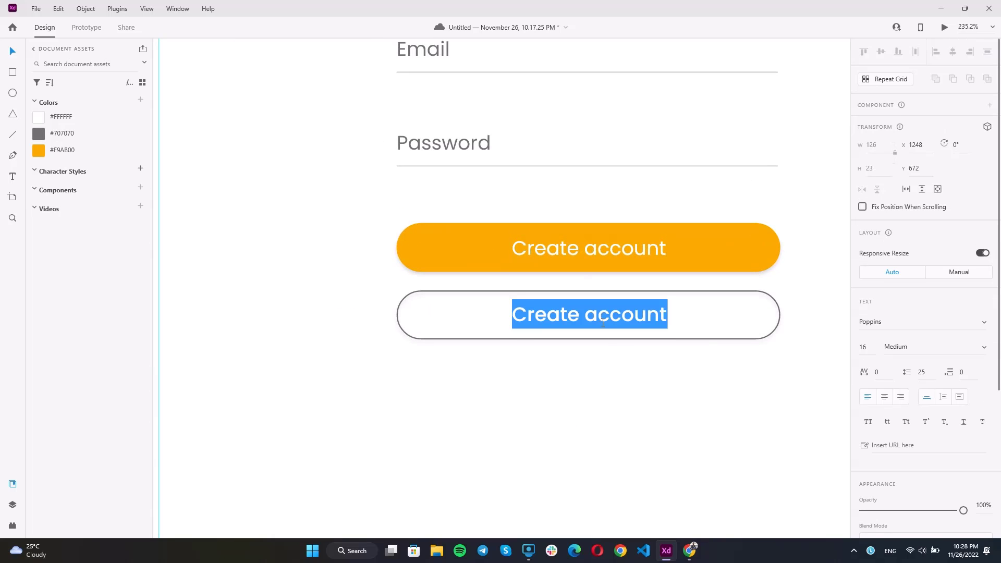
pyautogui.press('BackSpace')
pyautogui.write('S')
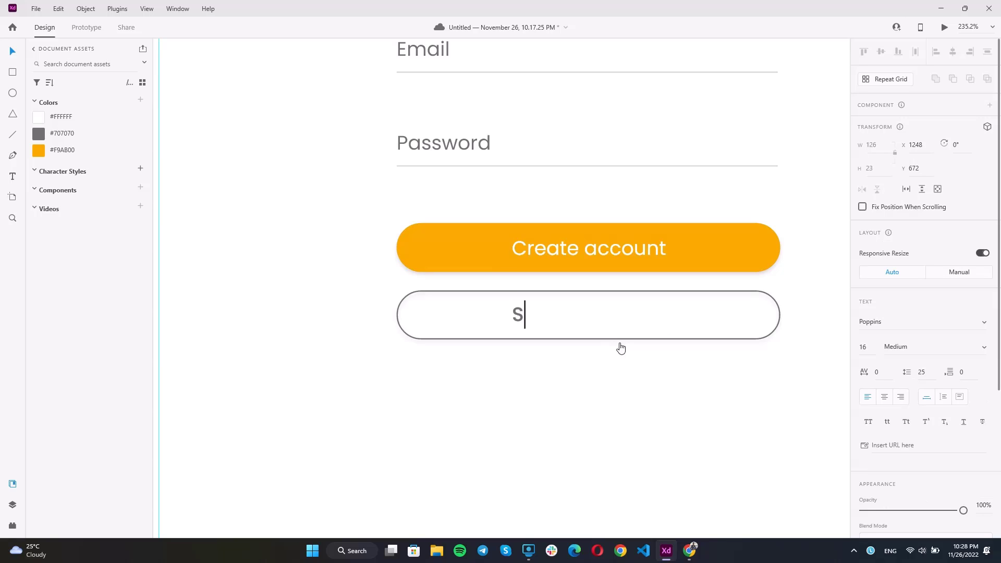
pyautogui.write('ing')
pyautogui.write('gn up with Google')
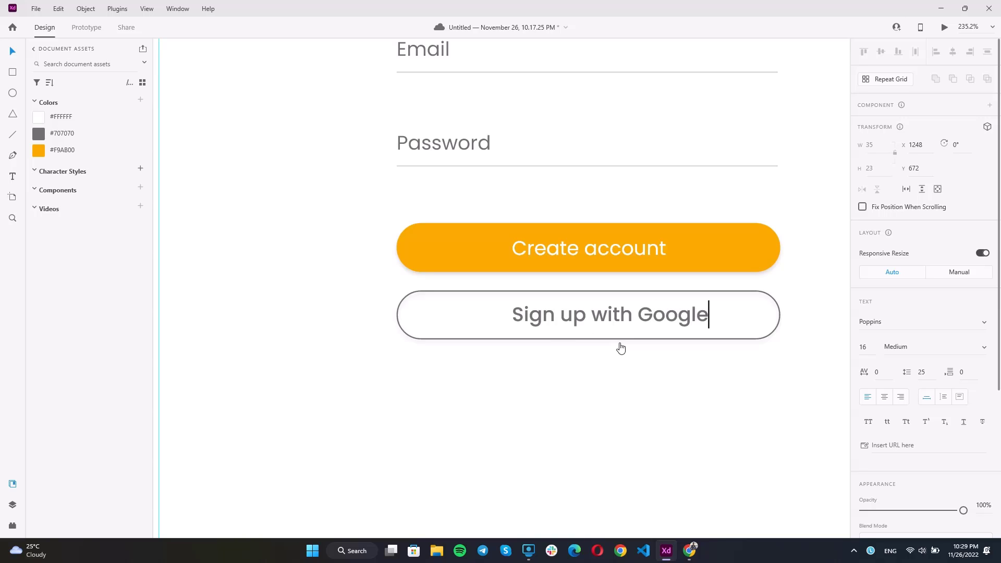
pyautogui.press('Escape')
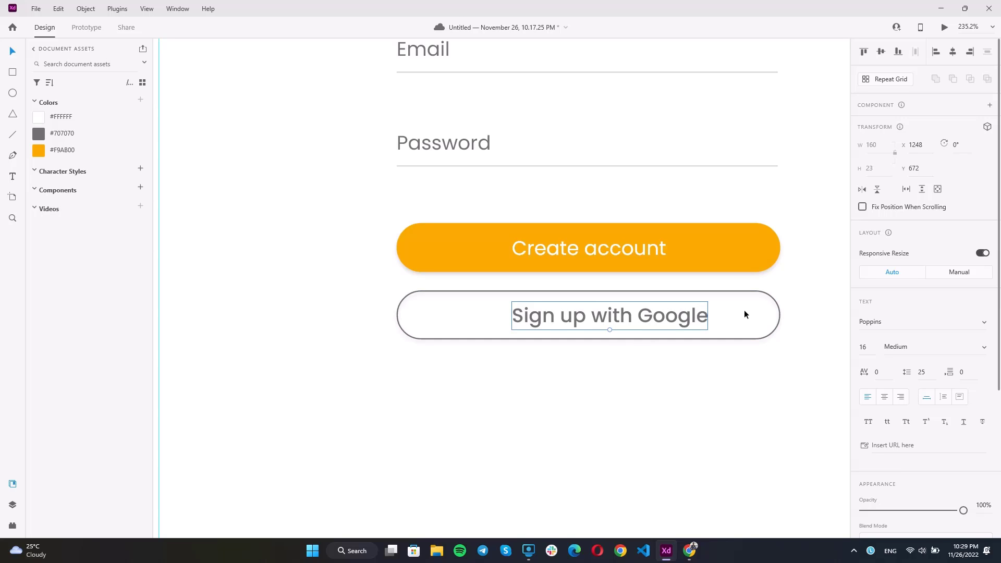
# Step: Centre the "Sign up with Google" label horizontally within the outlined button shape
pyautogui.scroll(-5, 563, 364)
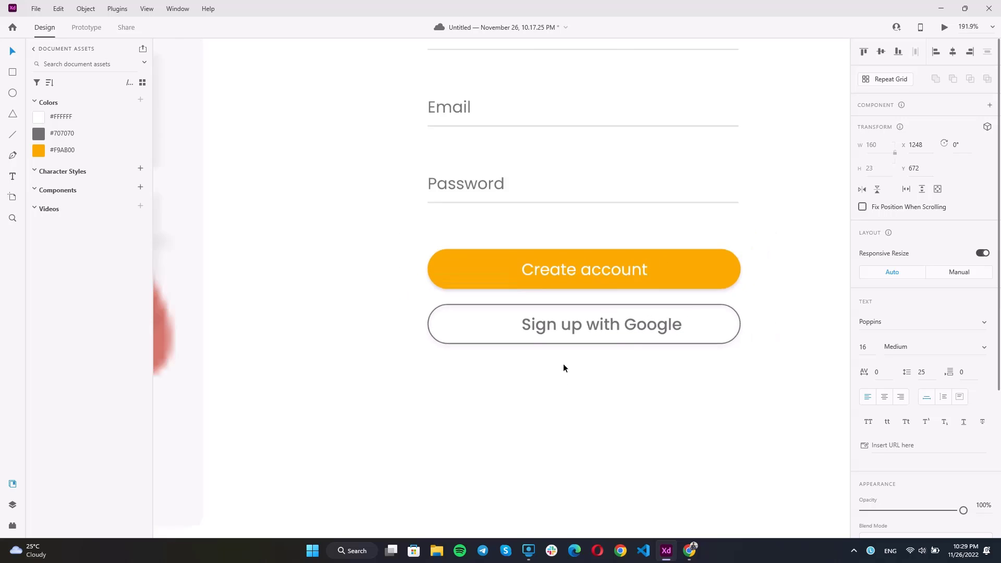
pyautogui.scroll(4, 552, 355)
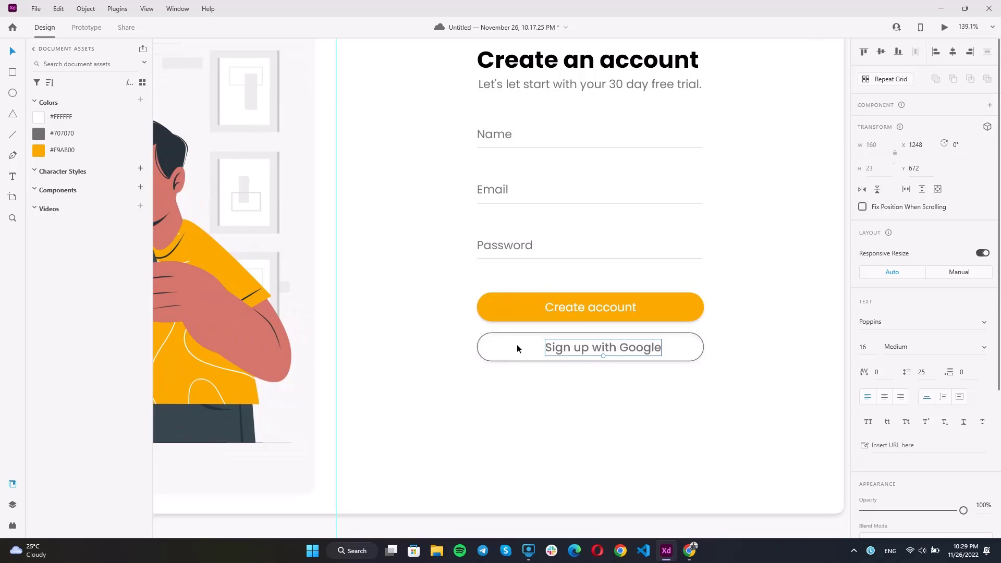
pyautogui.click(541, 335)
pyautogui.click(540, 347)
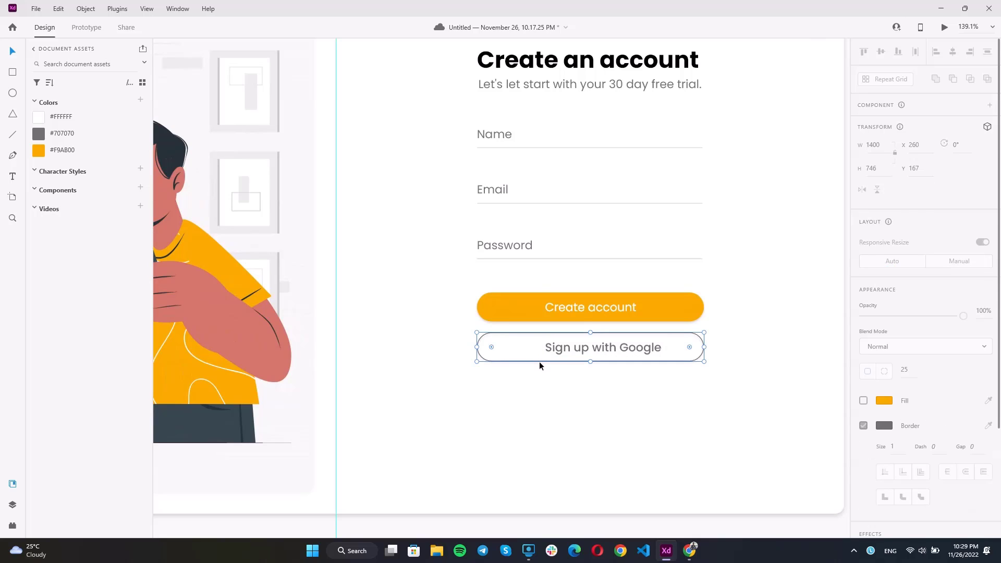
pyautogui.doubleClick(554, 352)
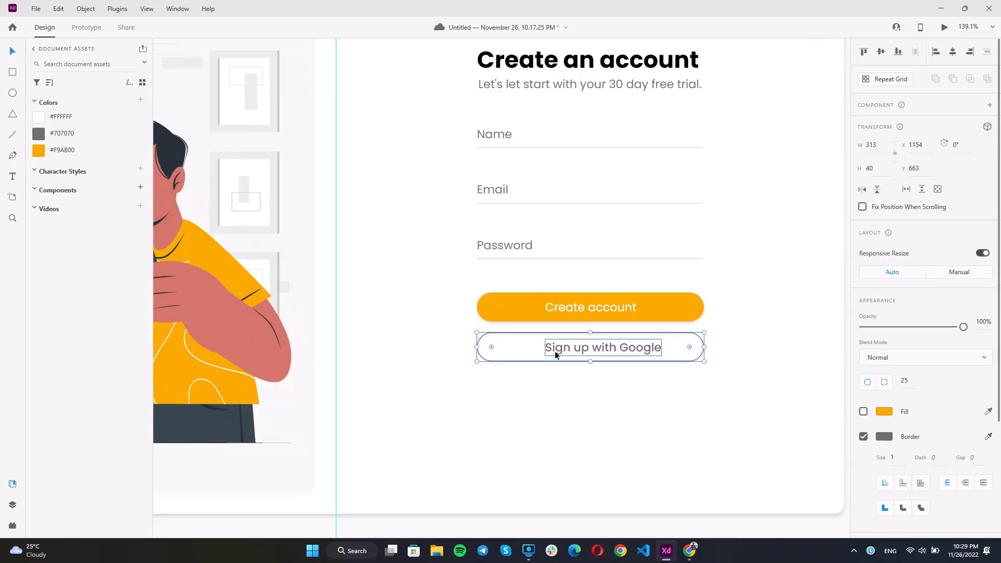
pyautogui.keyDown('shift'); pyautogui.click(527, 359); pyautogui.keyUp('shift')
pyautogui.click(952, 52)
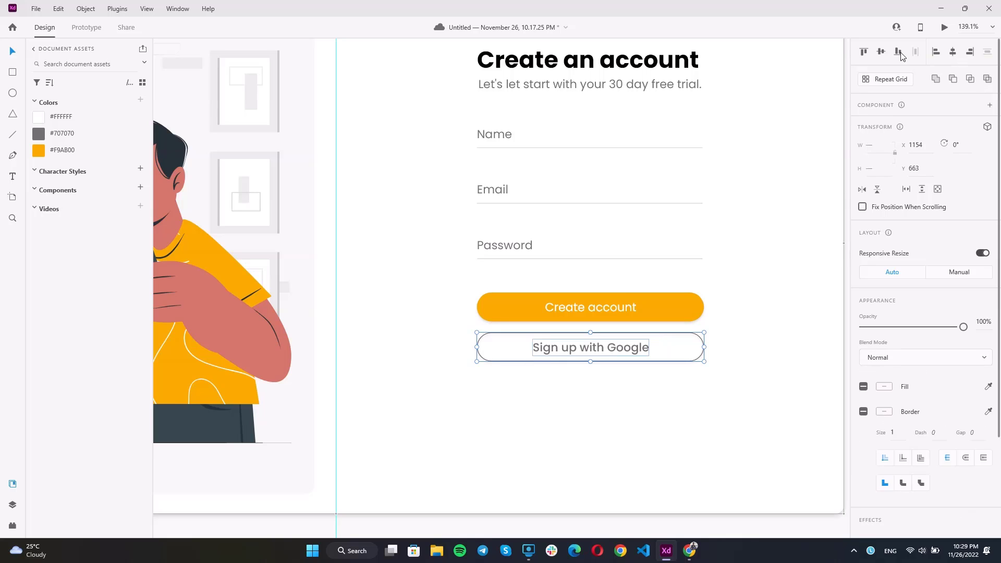
pyautogui.scroll(-2, 646, 386)
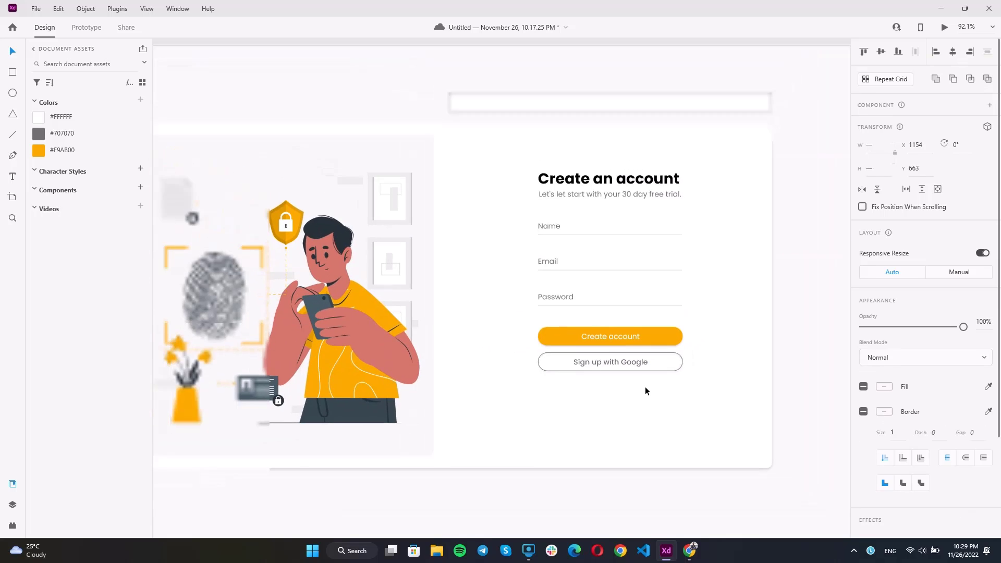
pyautogui.scroll(-3, 616, 365)
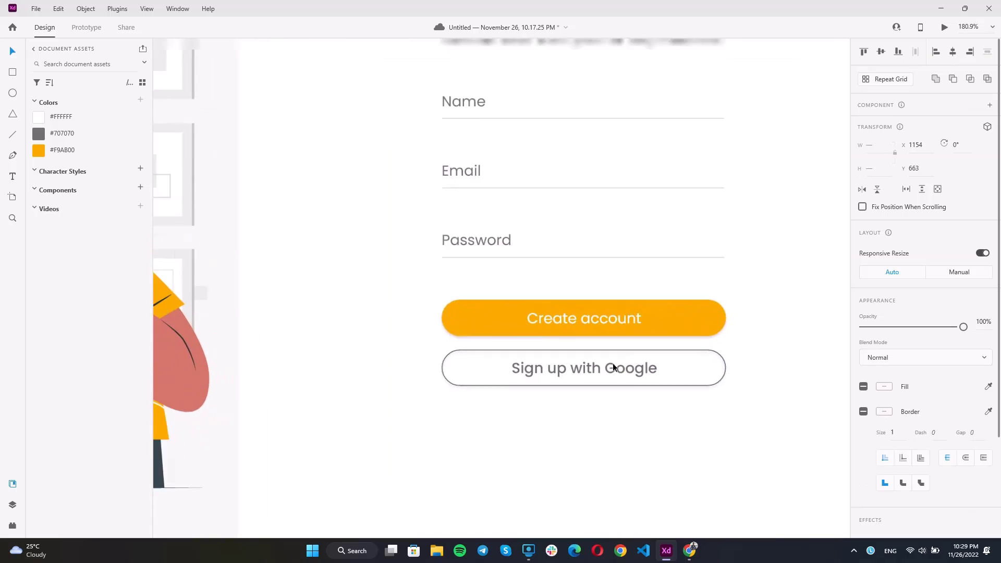
pyautogui.scroll(1, 615, 363)
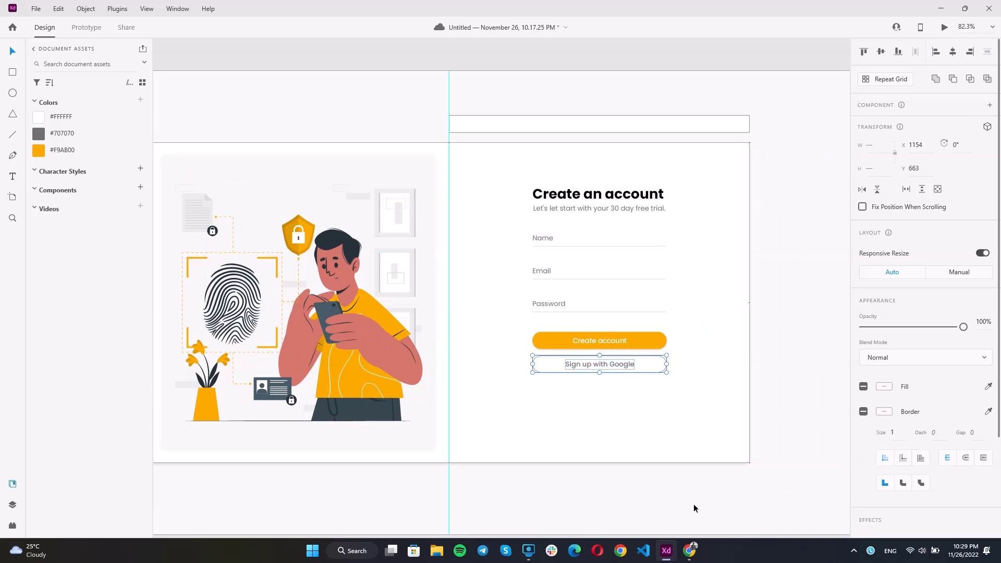
# Step: Switch to Chrome and run an image search for "google icon.png" in the new tab
pyautogui.click(689, 550)
pyautogui.click(268, 9)
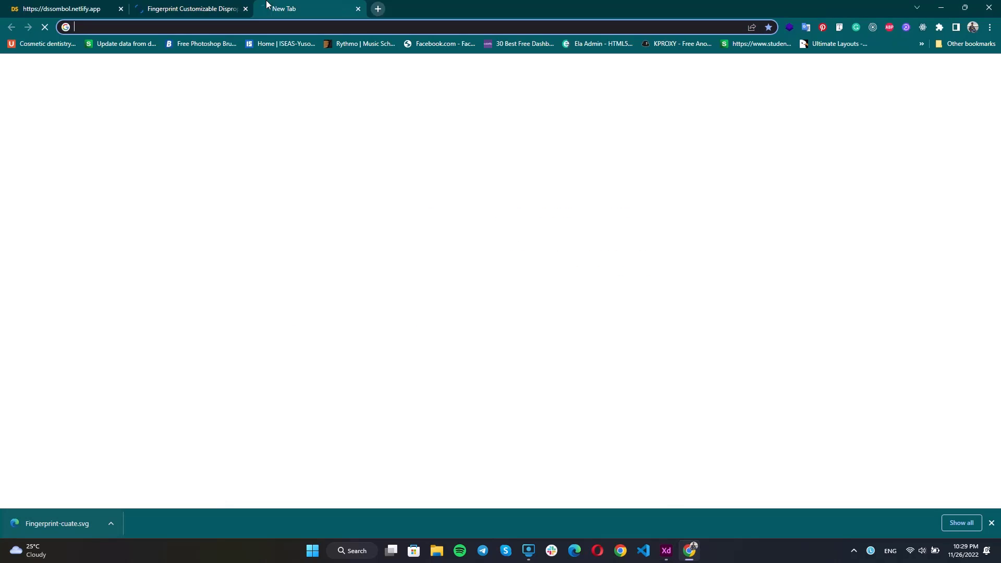
pyautogui.write('google ')
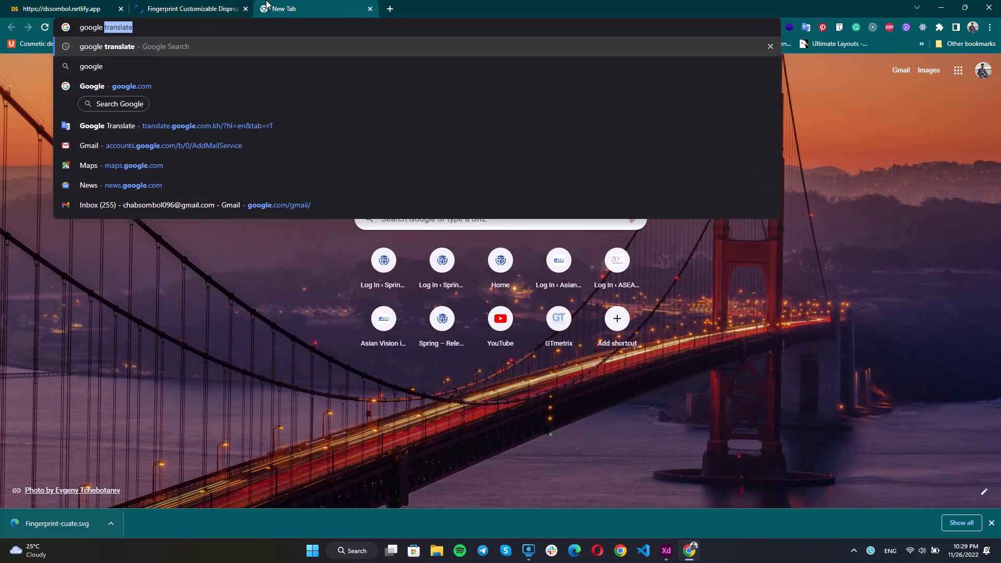
pyautogui.write('icon')
pyautogui.press('Return')
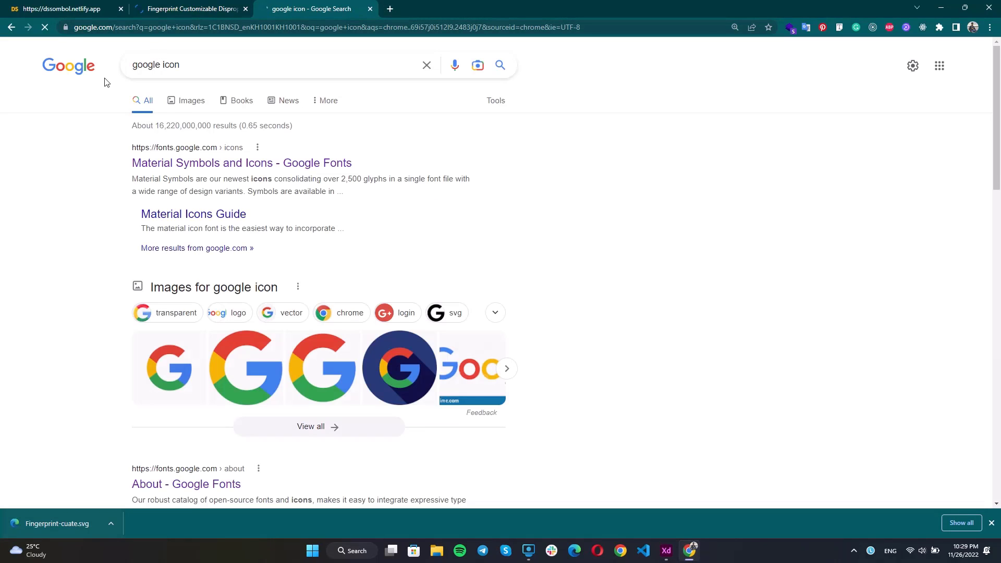
pyautogui.click(184, 101)
pyautogui.click(223, 65)
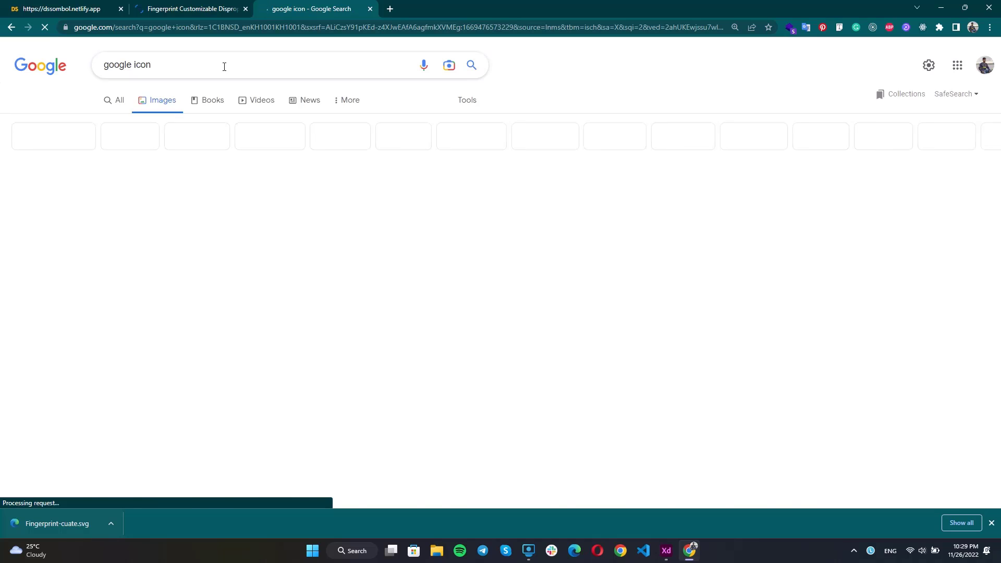
pyautogui.write('.png')
pyautogui.press('Return')
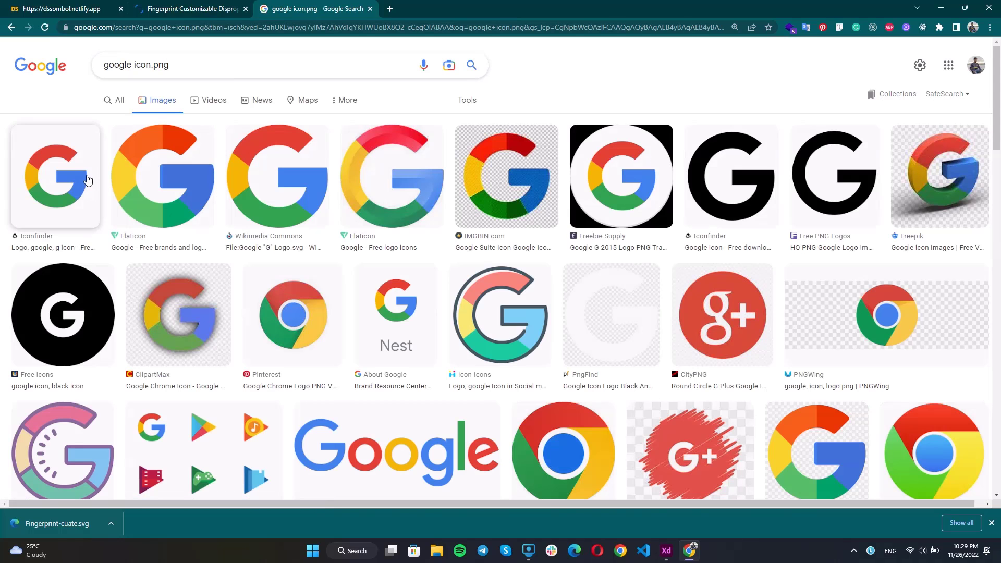
# Step: Download the Google logo from the Iconfinder image result as Google_Icons-09-512.webp
pyautogui.click(88, 180)
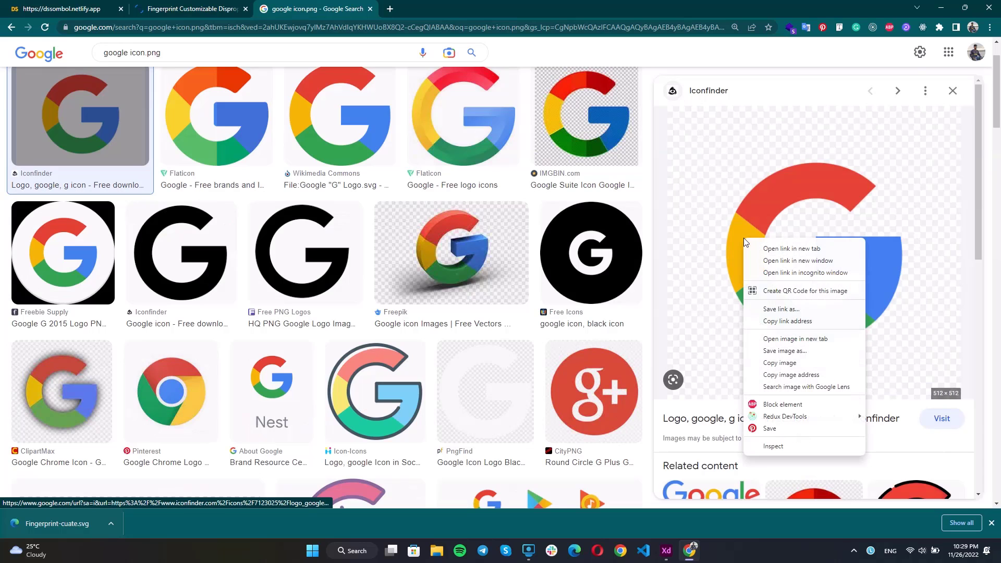
pyautogui.rightClick(756, 251)
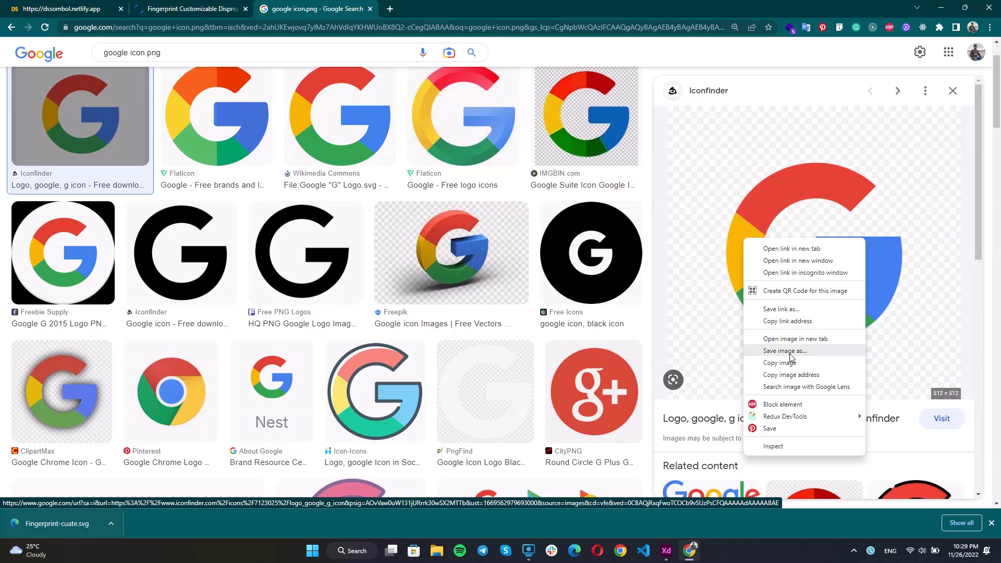
pyautogui.rightClick(746, 180)
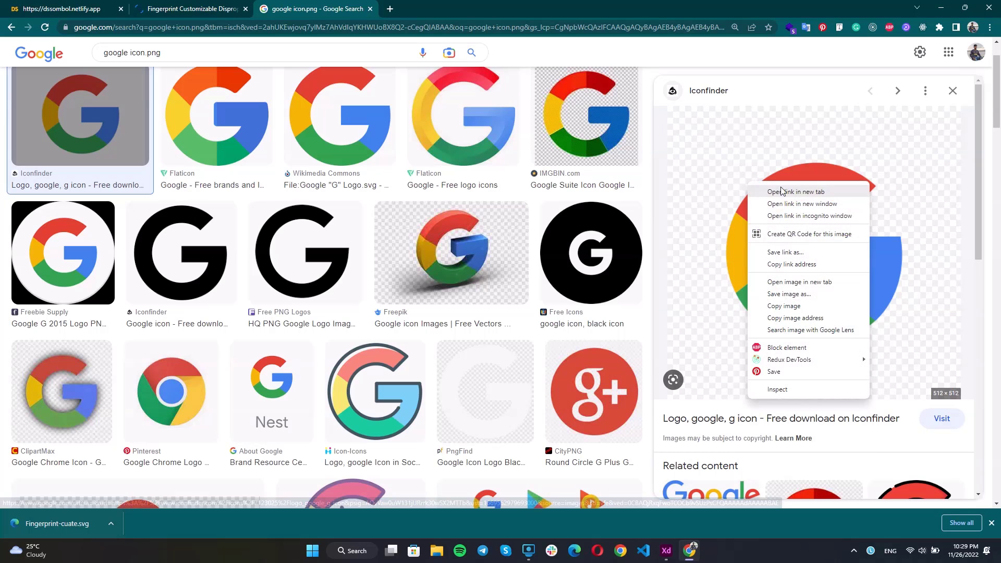
pyautogui.rightClick(822, 168)
pyautogui.click(860, 281)
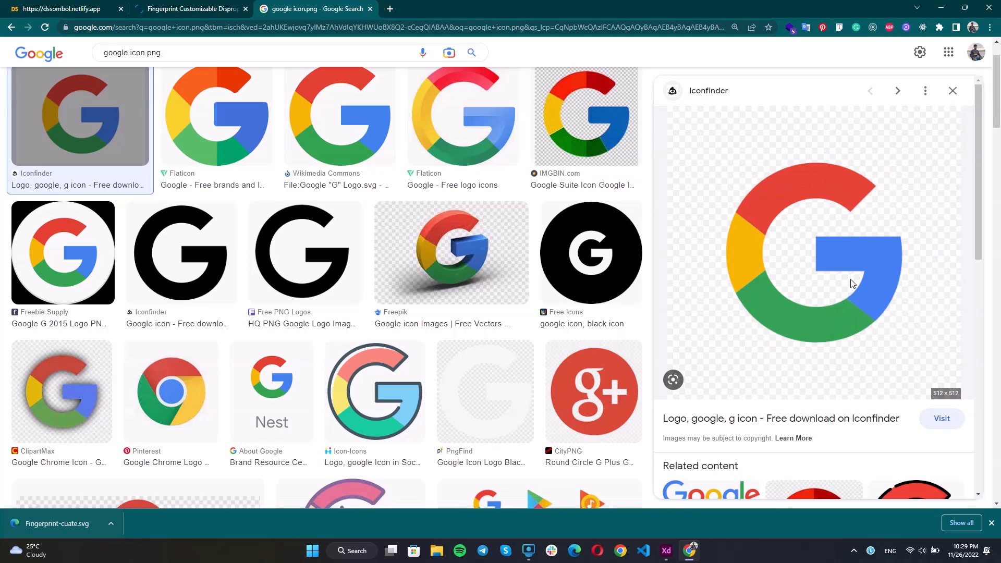
pyautogui.click(429, 265)
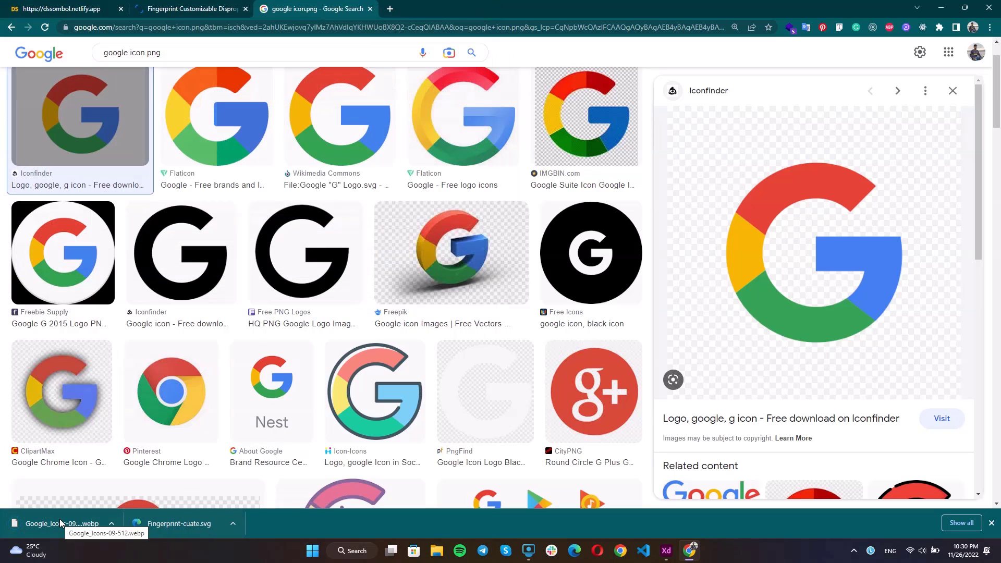
# Step: Try to place the downloaded Google_Icons-09-512.webp image into the Adobe XD design
pyautogui.moveTo(61, 523); pyautogui.dragTo(792, 251)
pyautogui.scroll(-2, 743, 274)
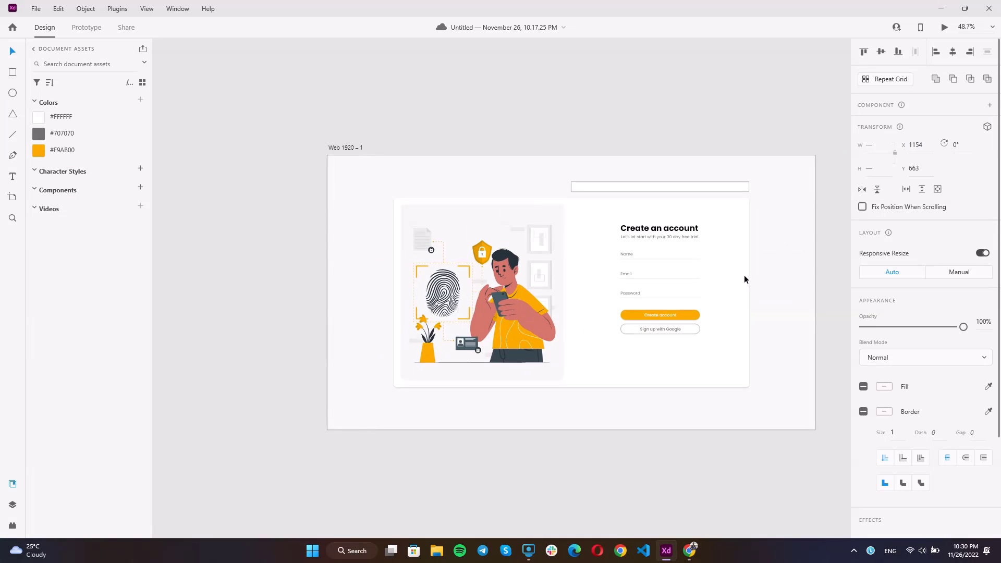
pyautogui.scroll(2, 743, 274)
# Step: Return to Chrome and save the Google logo from the first Flaticon image result to the Desktop as 2991148.png
pyautogui.click(689, 551)
pyautogui.scroll(1, 573, 336)
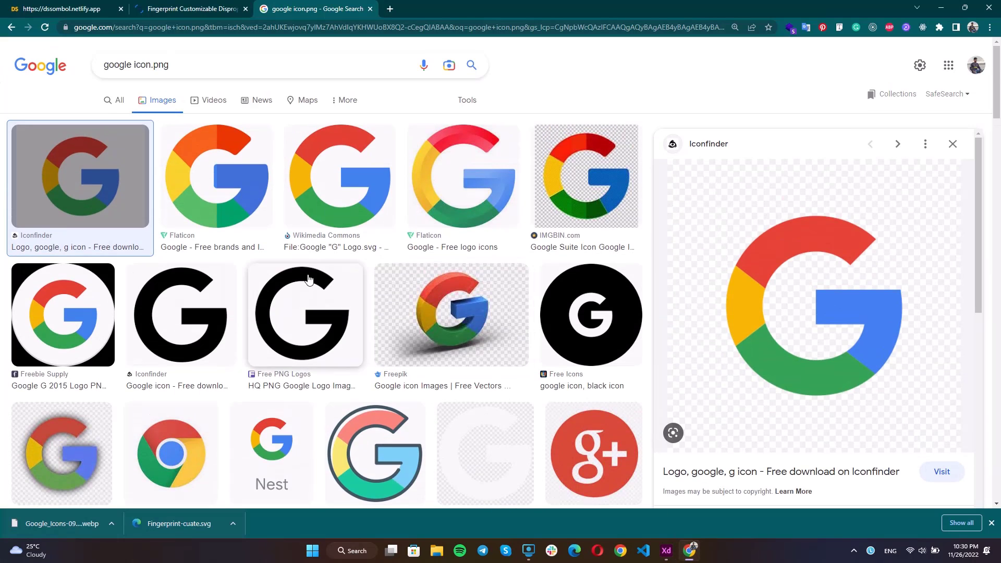
pyautogui.click(235, 198)
pyautogui.rightClick(705, 195)
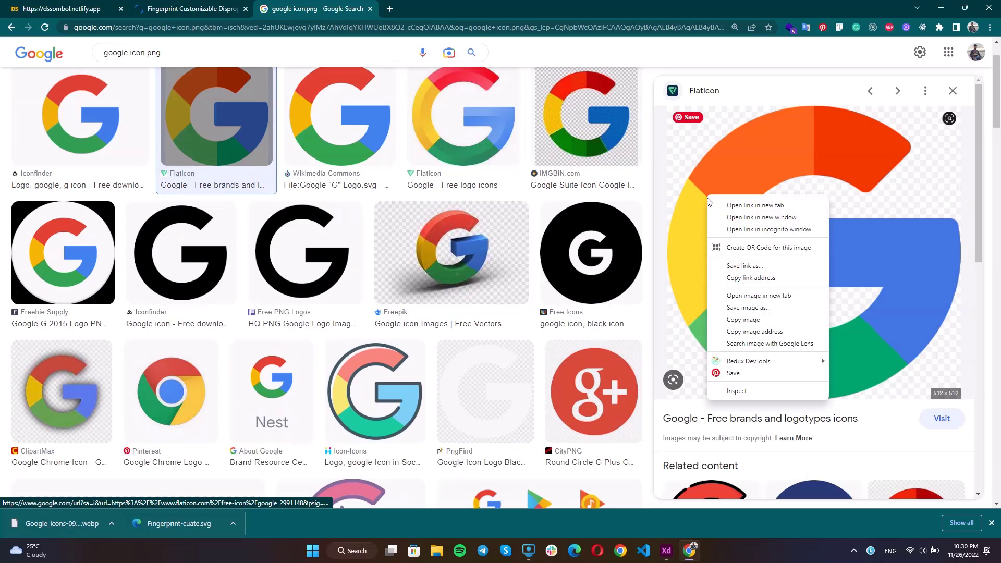
pyautogui.click(755, 308)
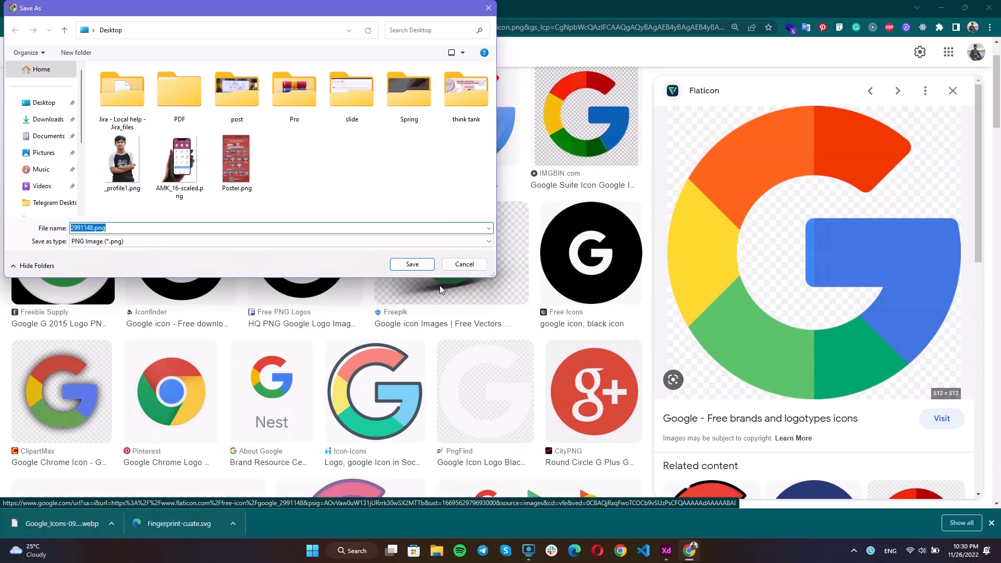
pyautogui.click(411, 264)
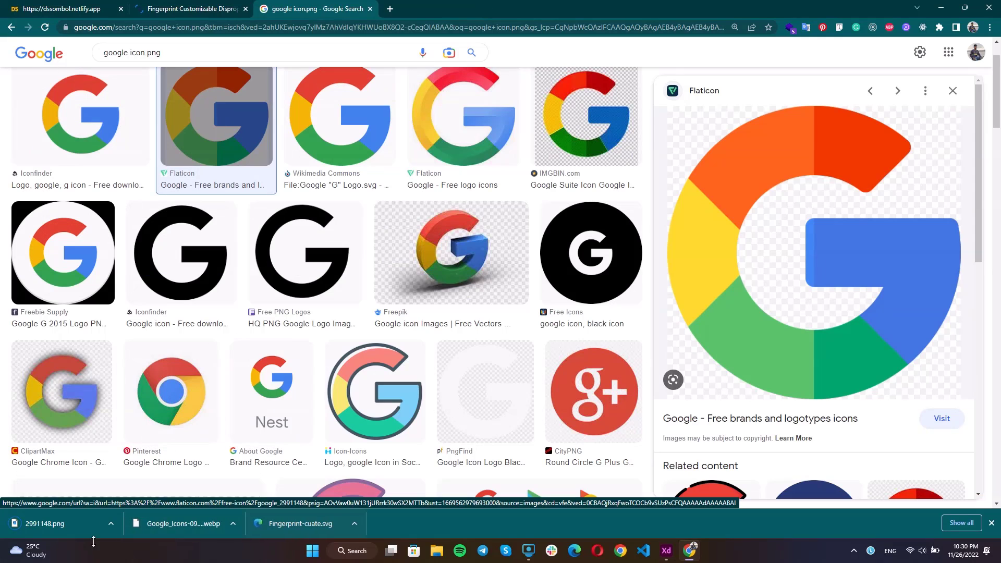
# Step: Switch to Adobe XD, place the Google logo below the "Sign up with Google" button and shrink it to about 26 by 26
pyautogui.click(666, 550)
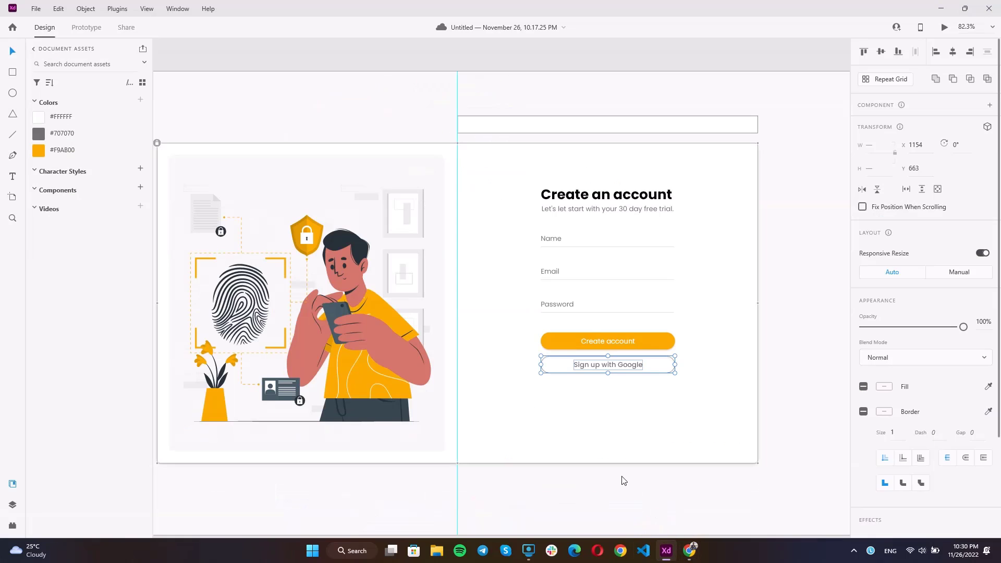
pyautogui.hotkey('ctrl', 'v')
pyautogui.moveTo(553, 432); pyautogui.dragTo(481, 332)
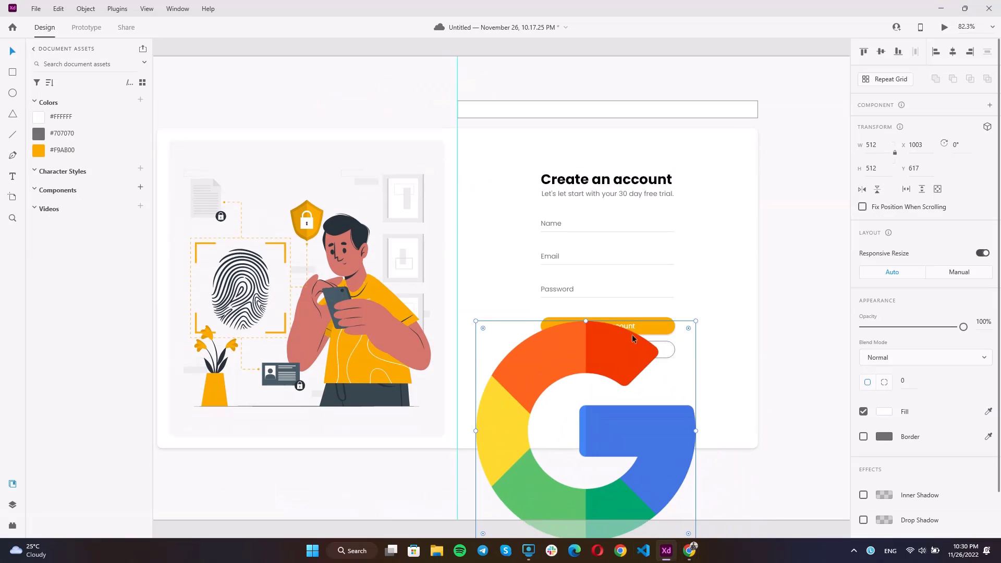
pyautogui.moveTo(696, 320); pyautogui.dragTo(598, 422)
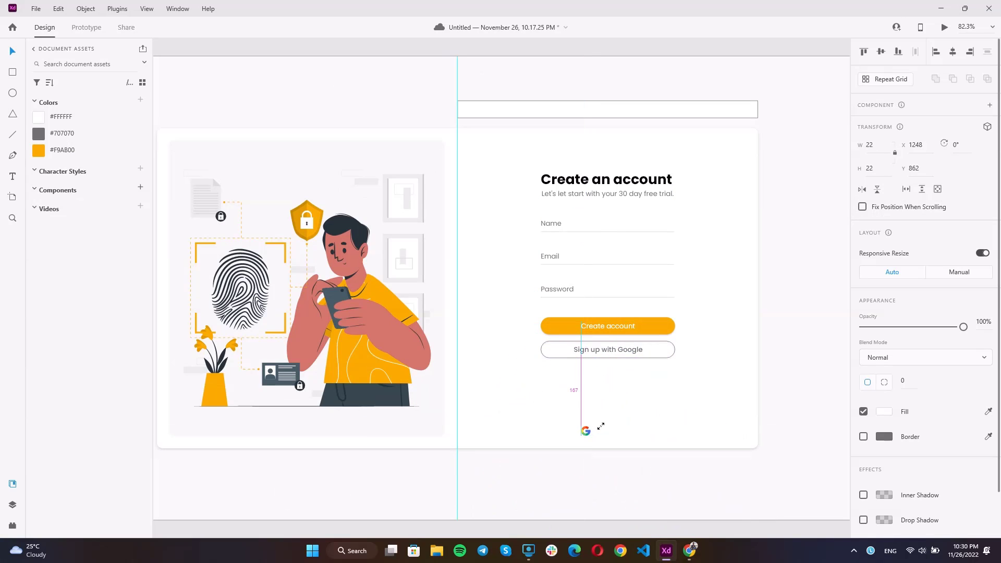
pyautogui.write('6')
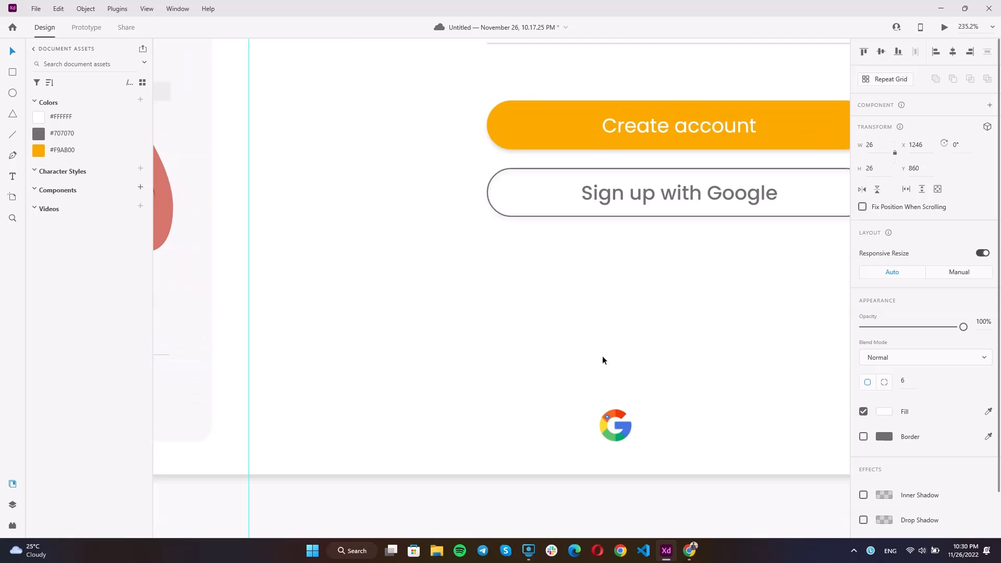
# Step: Move the Google logo inside the "Sign up with Google" button, directly before its text, and shrink it slightly to fit
pyautogui.click(604, 417)
pyautogui.moveTo(606, 427); pyautogui.dragTo(557, 194)
pyautogui.scroll(-5, 489, 292)
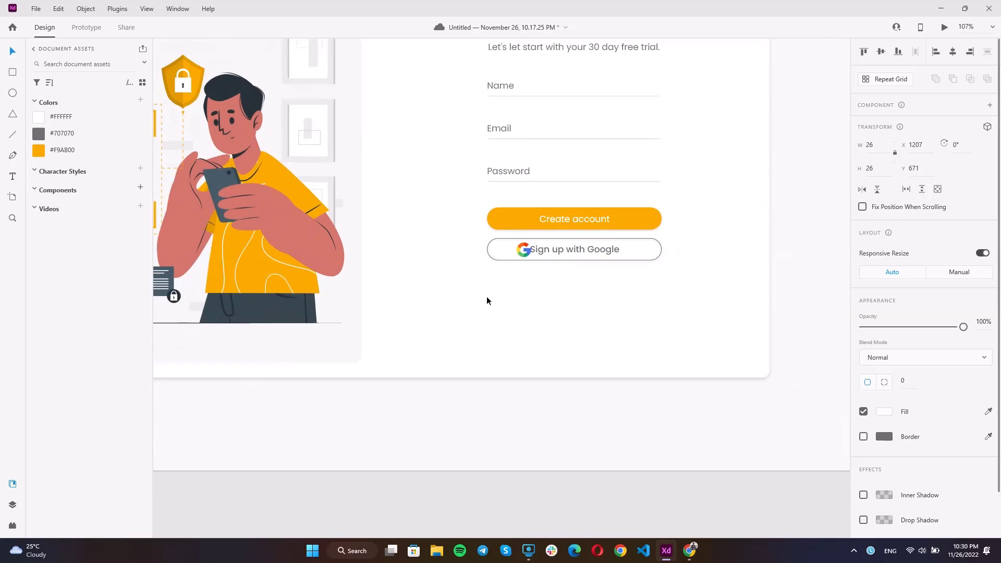
pyautogui.scroll(6, 592, 228)
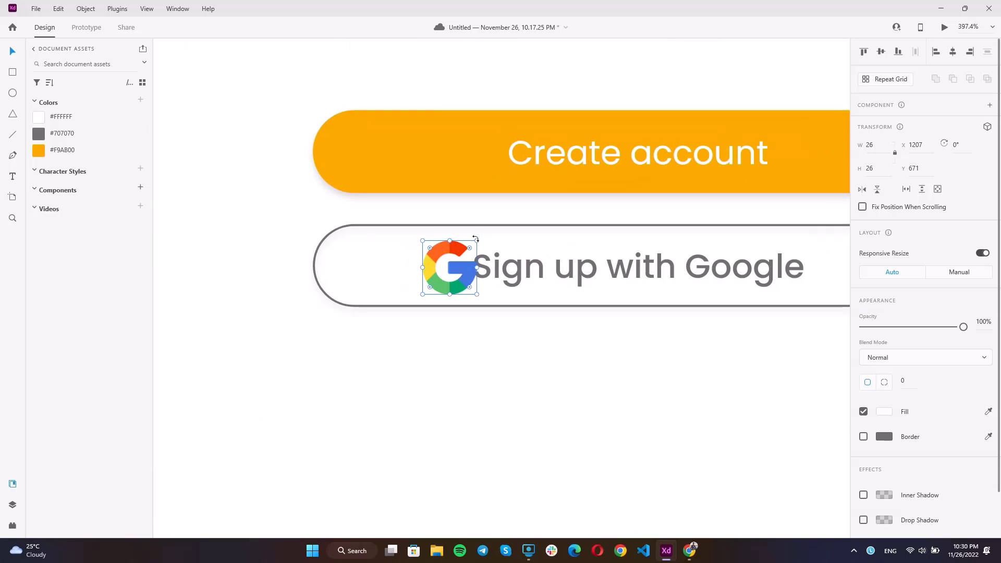
pyautogui.moveTo(475, 241); pyautogui.dragTo(472, 244)
# Step: Align the Google logo to the vertical middle of the button text and widen the gap between them slightly
pyautogui.keyDown('shift'); pyautogui.click(531, 267); pyautogui.keyUp('shift')
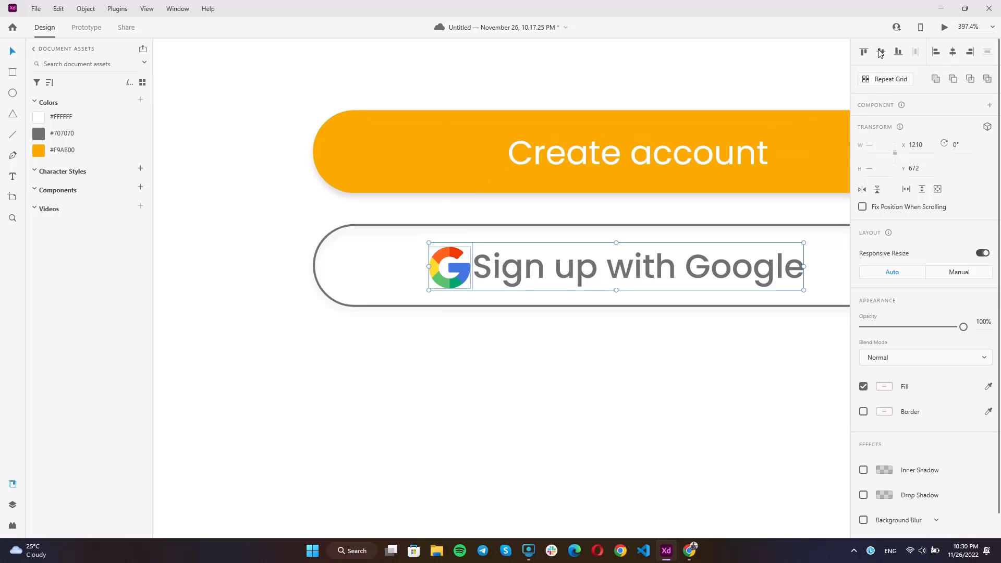
pyautogui.click(636, 337)
pyautogui.scroll(3, 484, 280)
pyautogui.click(448, 266)
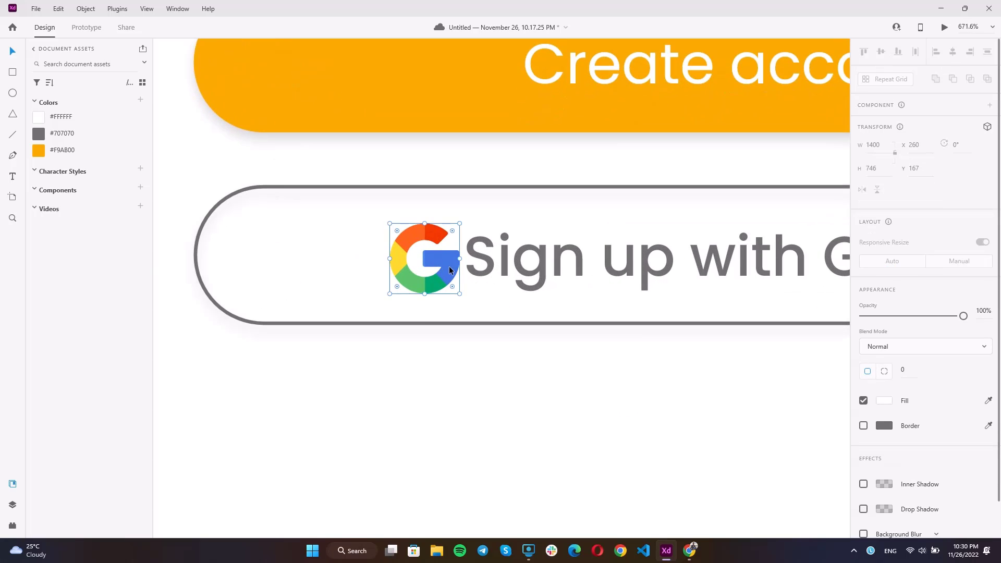
pyautogui.moveTo(449, 266); pyautogui.dragTo(442, 266)
# Step: Group the Google logo with the "Sign up with Google" text and center the group horizontally in the button outline
pyautogui.keyDown('shift'); pyautogui.click(464, 267); pyautogui.keyUp('shift')
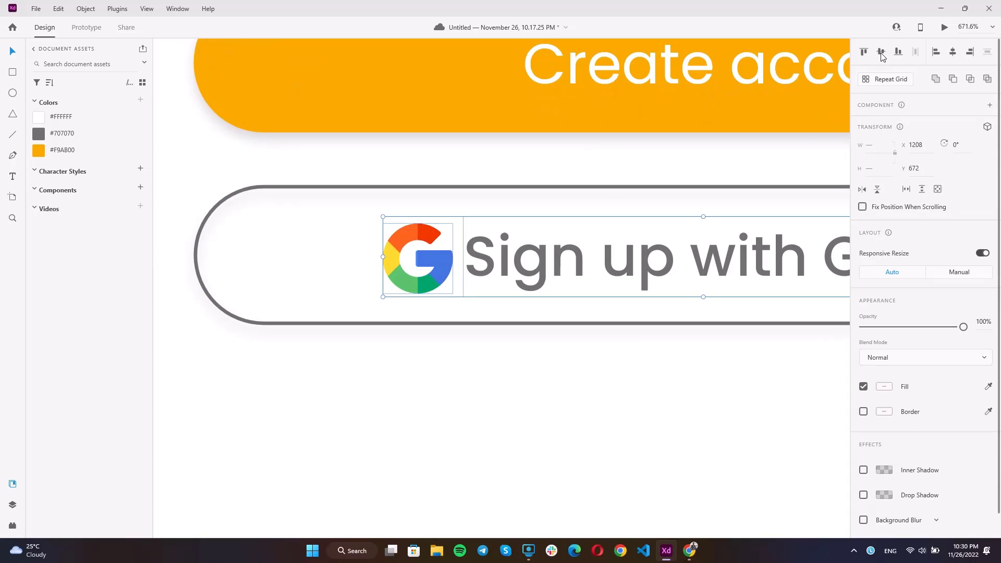
pyautogui.click(953, 53)
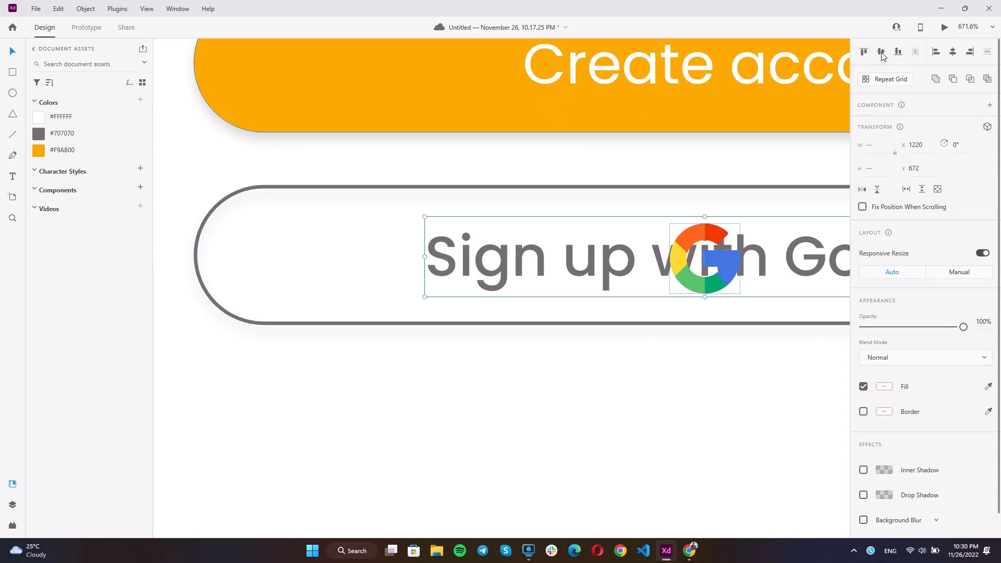
pyautogui.hotkey('ctrl', 'z')
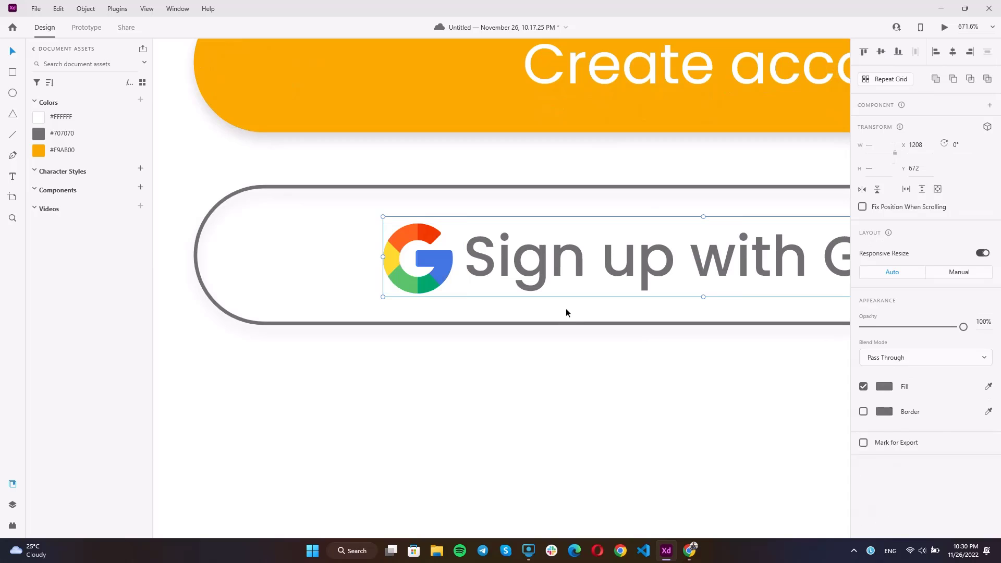
pyautogui.keyDown('shift'); pyautogui.click(363, 323); pyautogui.keyUp('shift')
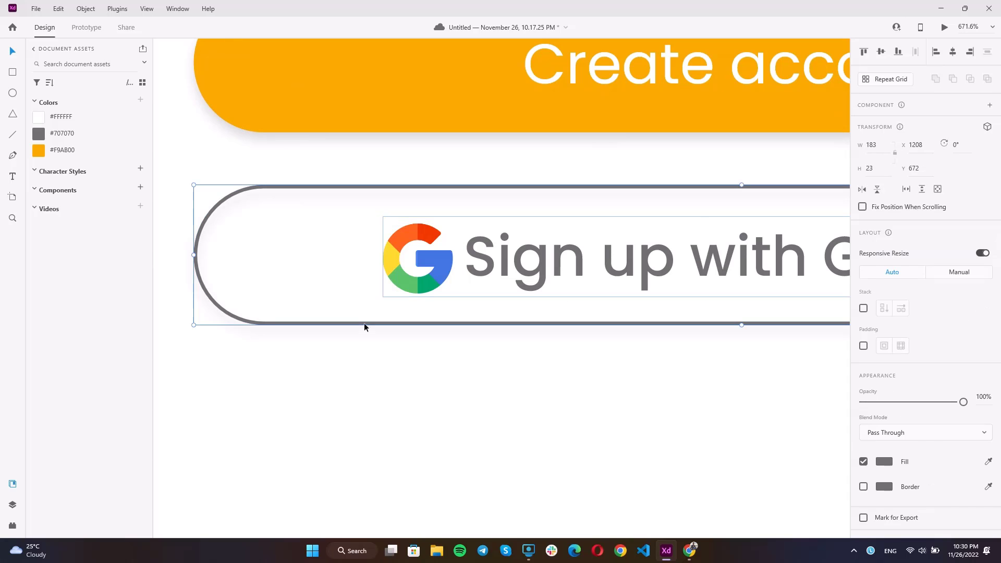
pyautogui.click(953, 55)
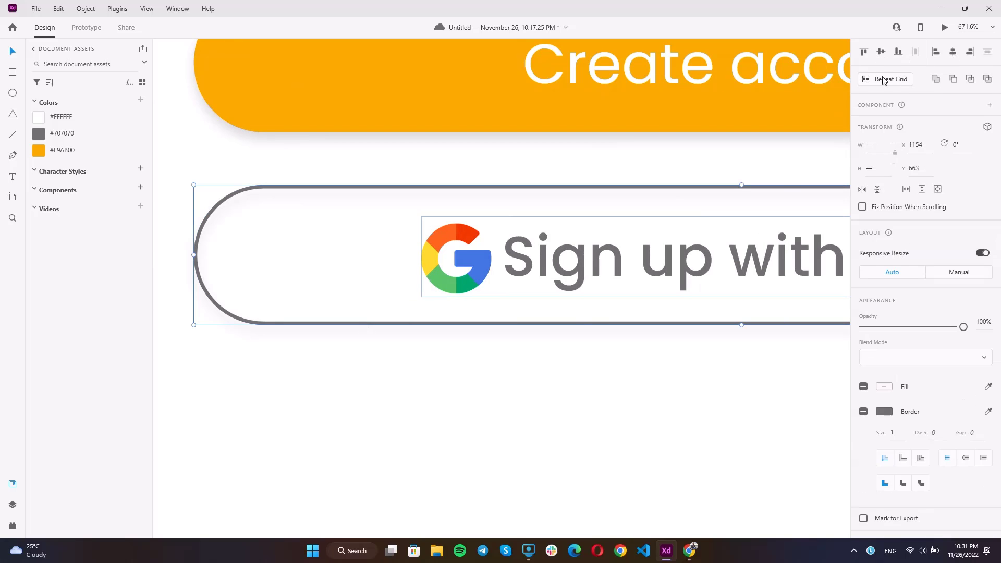
pyautogui.click(521, 352)
pyautogui.scroll(-10, 521, 351)
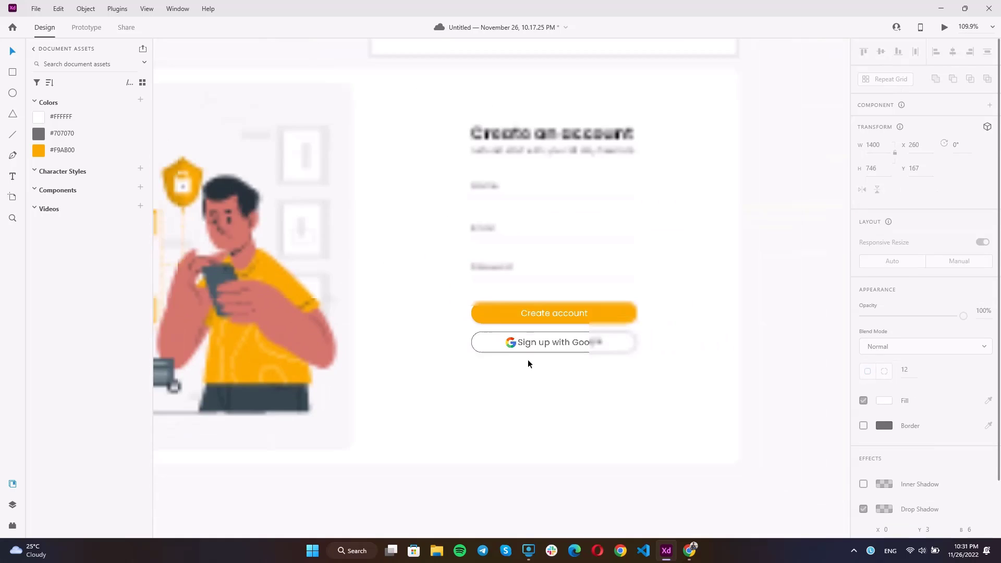
pyautogui.scroll(2, 525, 309)
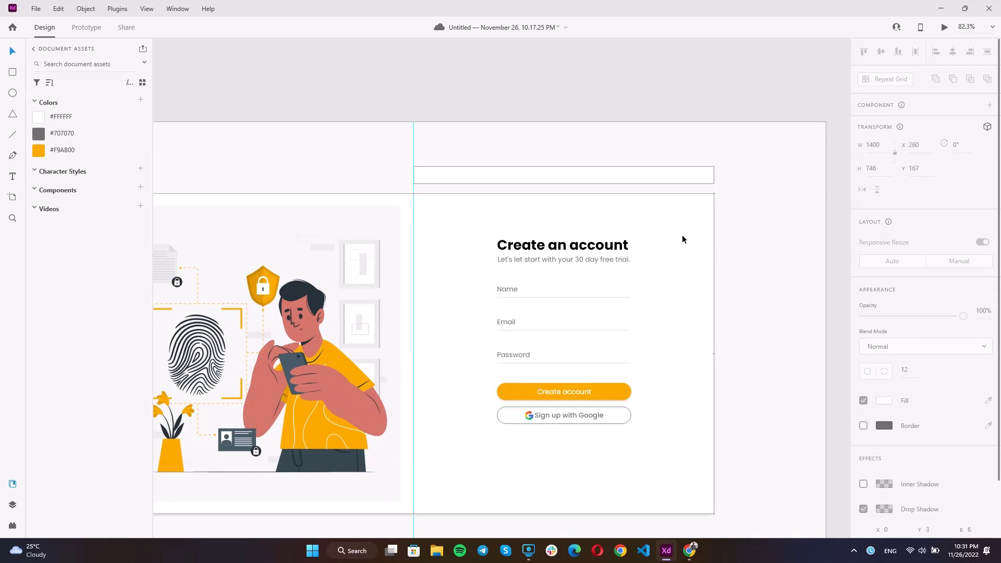
# Step: Group the heading, subtitle, input fields and both buttons of the sign-up form
pyautogui.moveTo(669, 227); pyautogui.dragTo(525, 424)
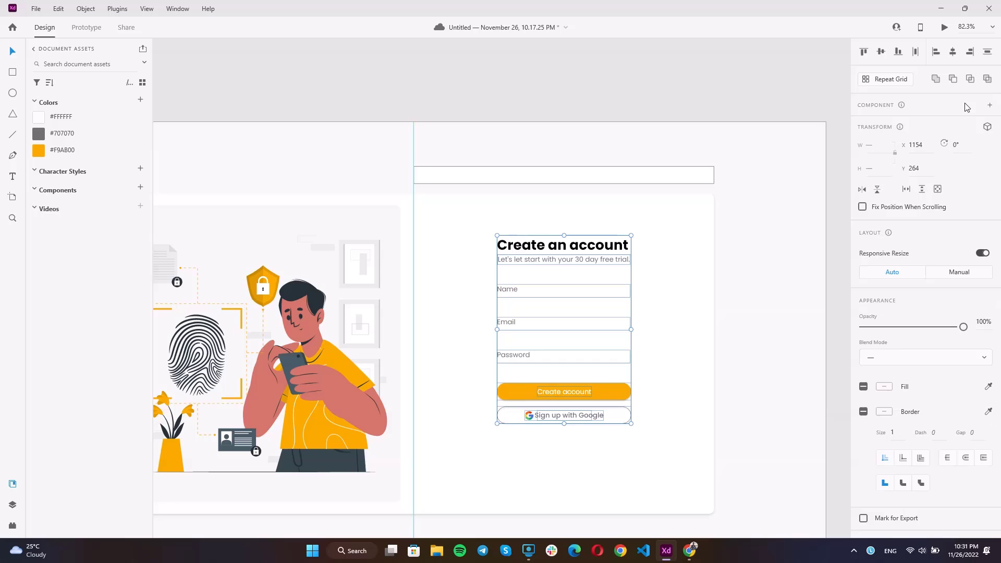
pyautogui.click(954, 52)
pyautogui.hotkey('ctrl', 'g')
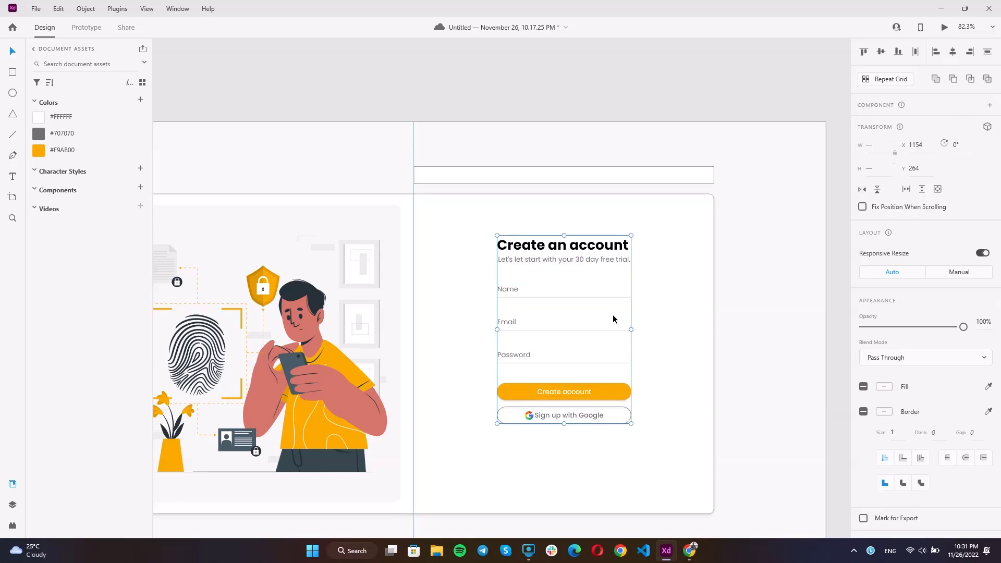
pyautogui.click(663, 246)
pyautogui.scroll(-2, 591, 299)
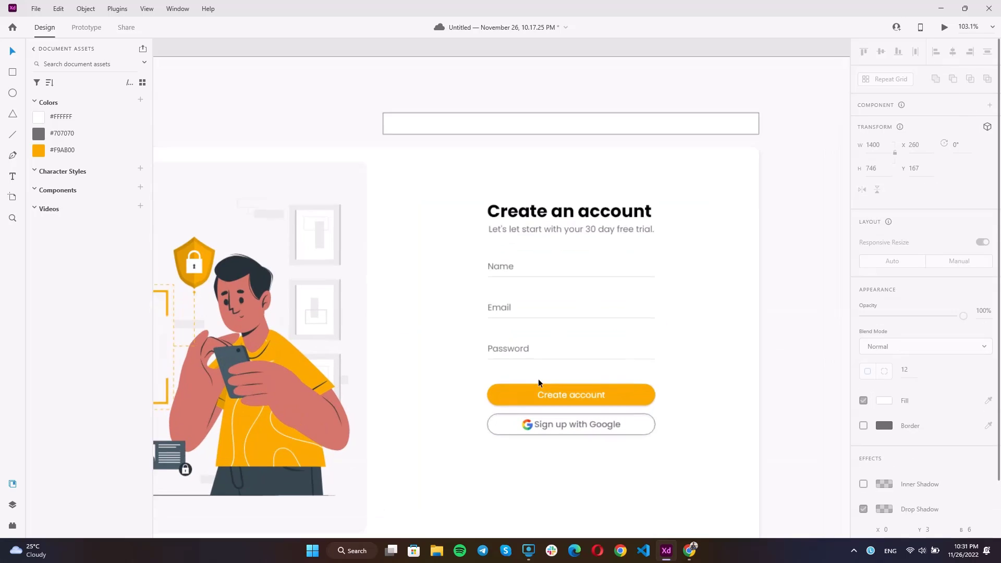
# Step: Unlock the white background card and align the form group to its vertical middle
pyautogui.click(567, 352)
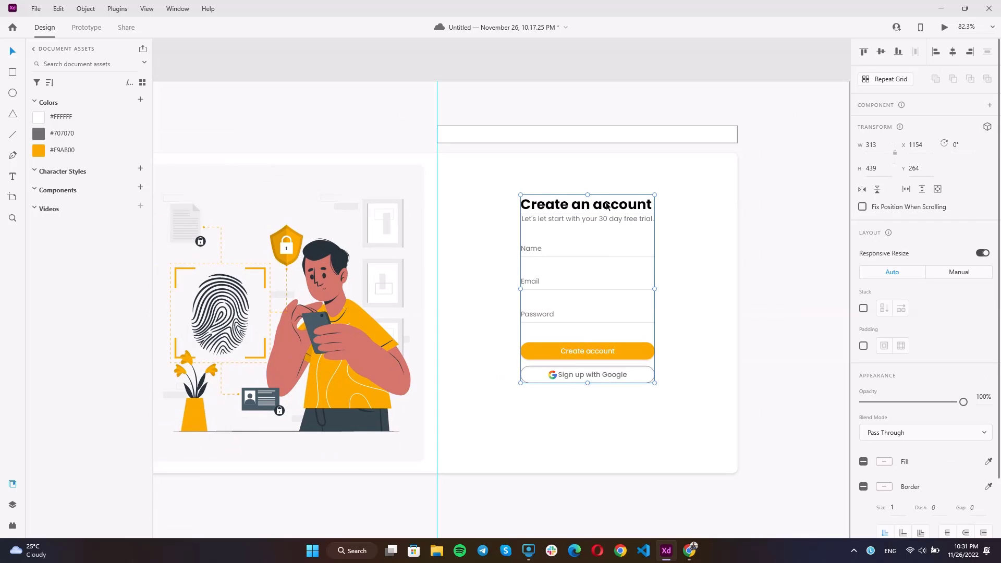
pyautogui.rightClick(729, 214)
pyautogui.click(754, 224)
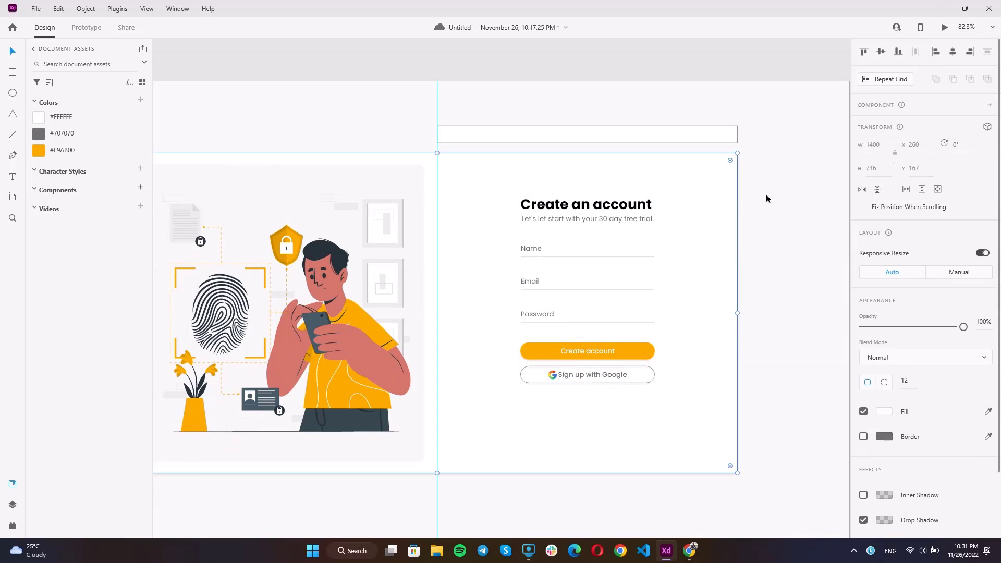
pyautogui.keyDown('shift'); pyautogui.click(649, 210); pyautogui.keyUp('shift')
pyautogui.click(880, 52)
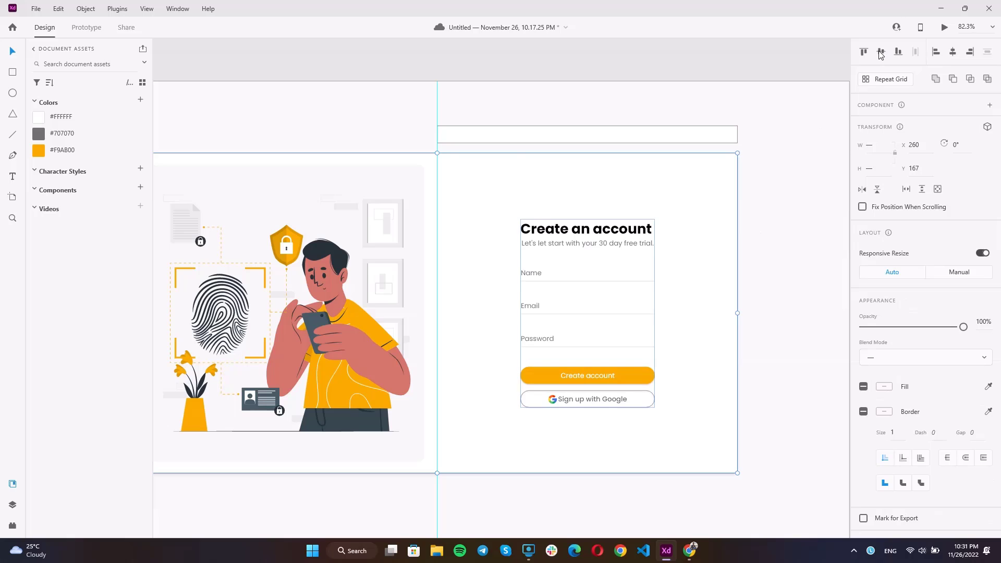
# Step: Delete the empty outlined rectangle above the white card
pyautogui.click(808, 94)
pyautogui.click(659, 134)
pyautogui.click(656, 147)
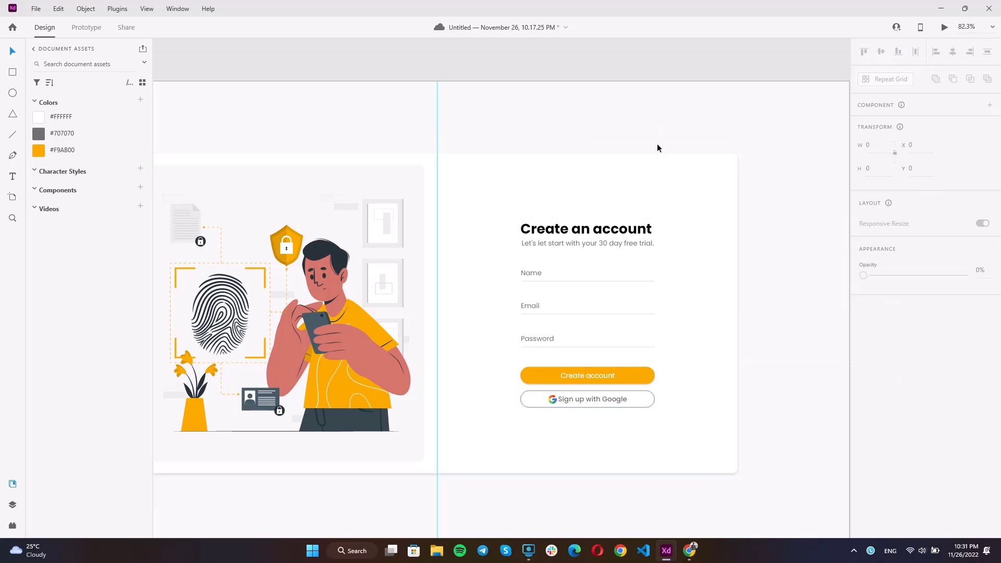
# Step: Hide the document assets and check the finished account page in a maximized preview, then close the preview
pyautogui.scroll(-3, 731, 264)
pyautogui.hscroll(-2, 244, 237)
pyautogui.click(16, 482)
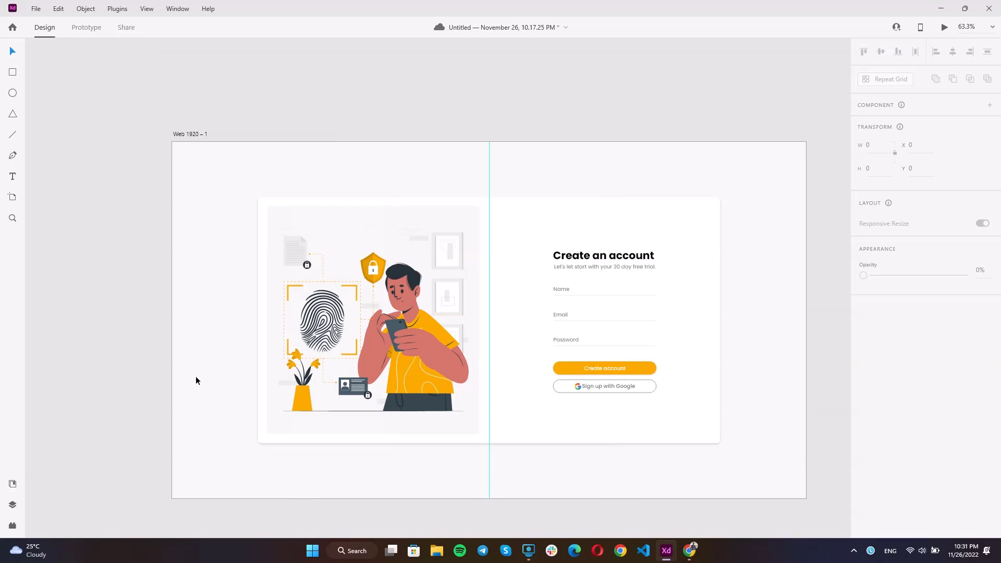
pyautogui.scroll(-2, 390, 240)
pyautogui.scroll(2, 411, 208)
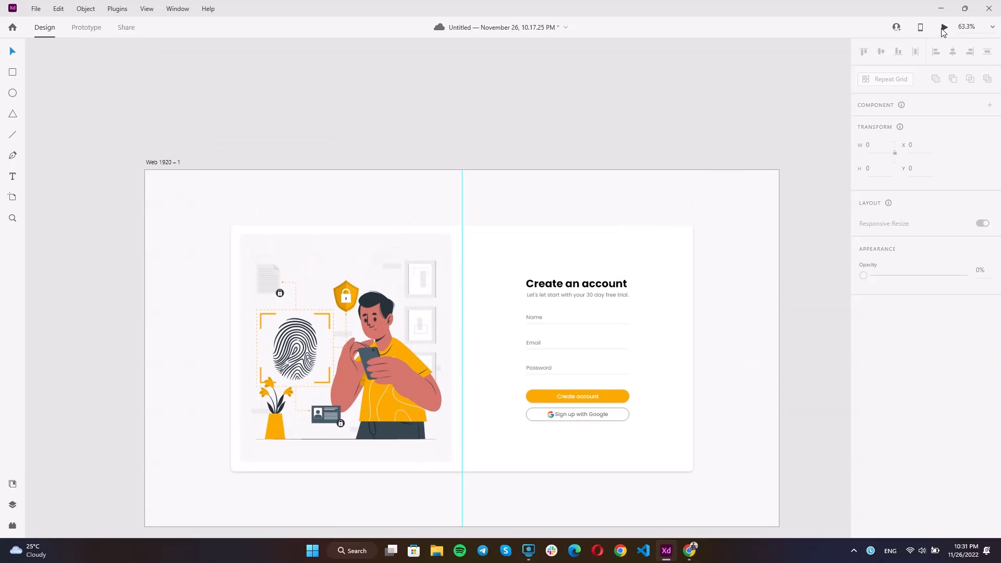
pyautogui.click(942, 29)
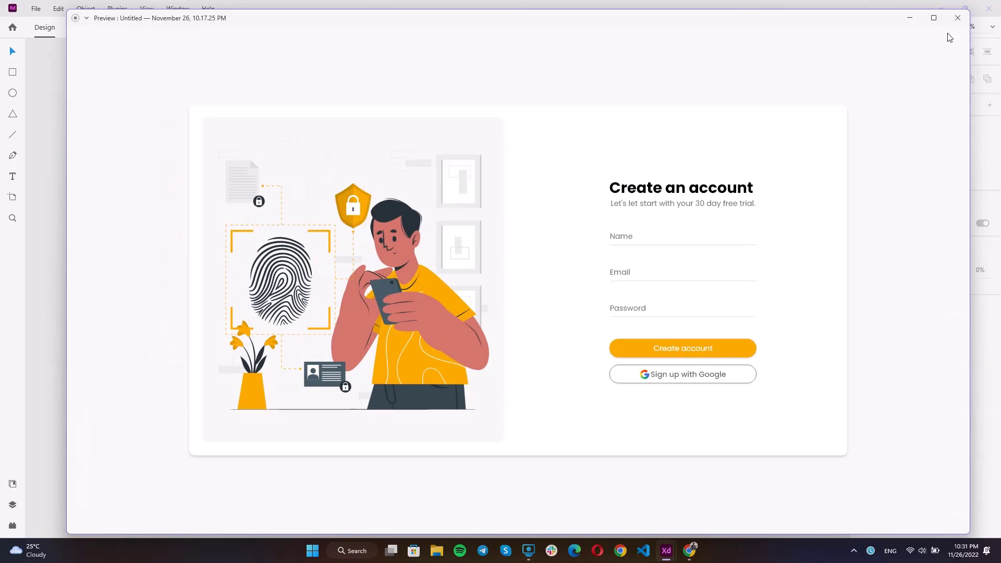
pyautogui.click(934, 18)
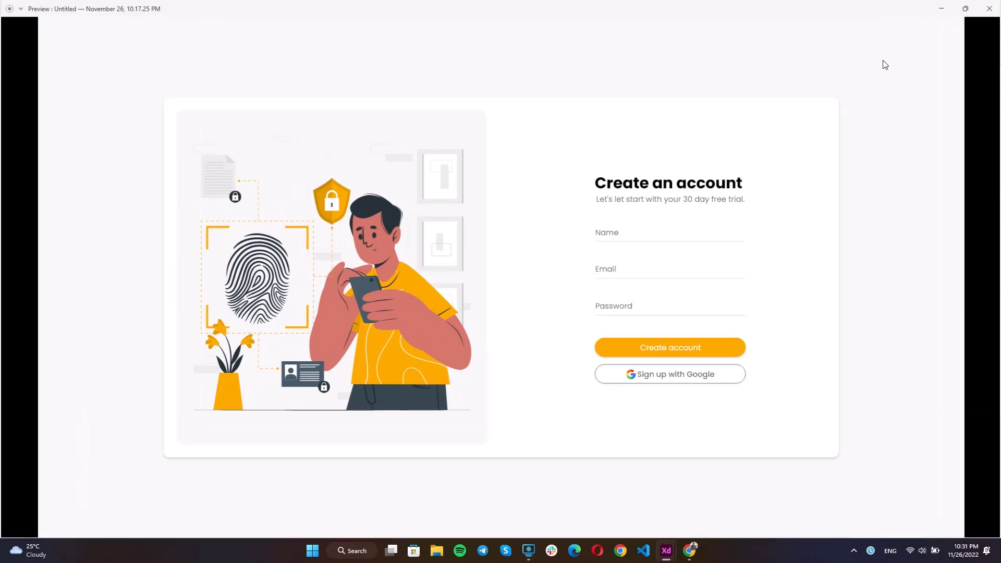
pyautogui.click(988, 9)
# Step: Add the text "Thank you" above the artboard at font size 50 and color it #F9A800
pyautogui.scroll(-3, 683, 193)
pyautogui.scroll(1, 343, 161)
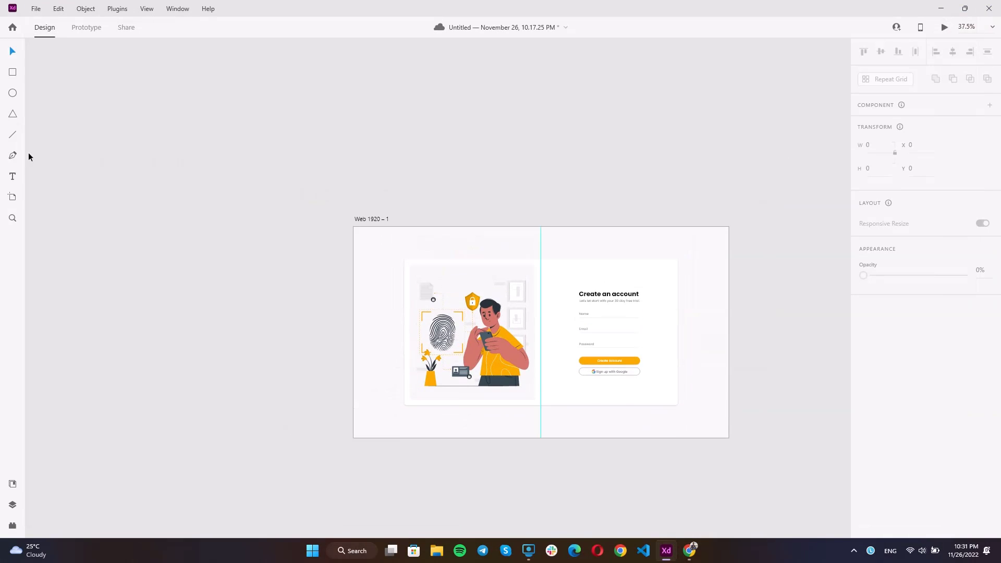
pyautogui.click(392, 127)
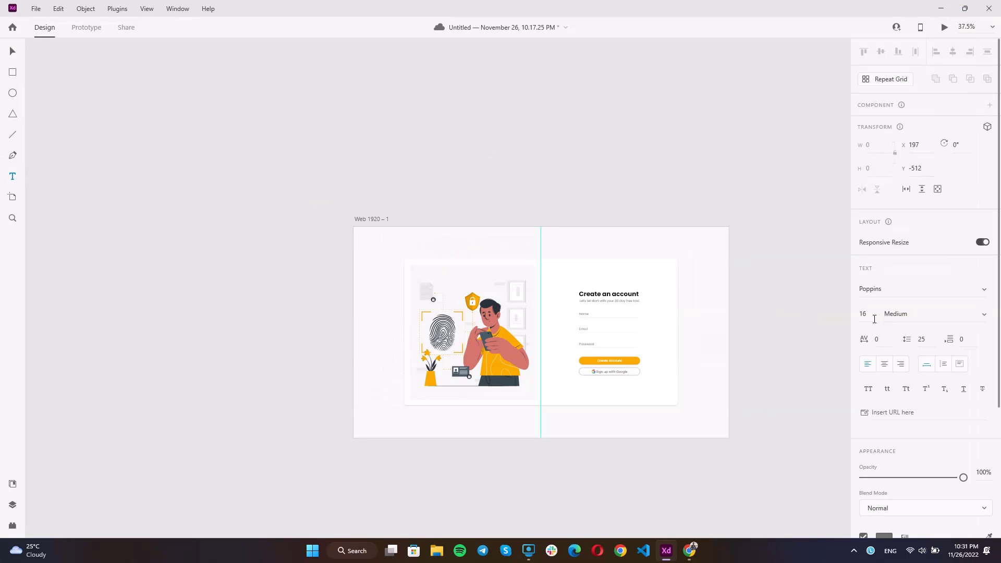
pyautogui.moveTo(874, 319); pyautogui.dragTo(845, 317)
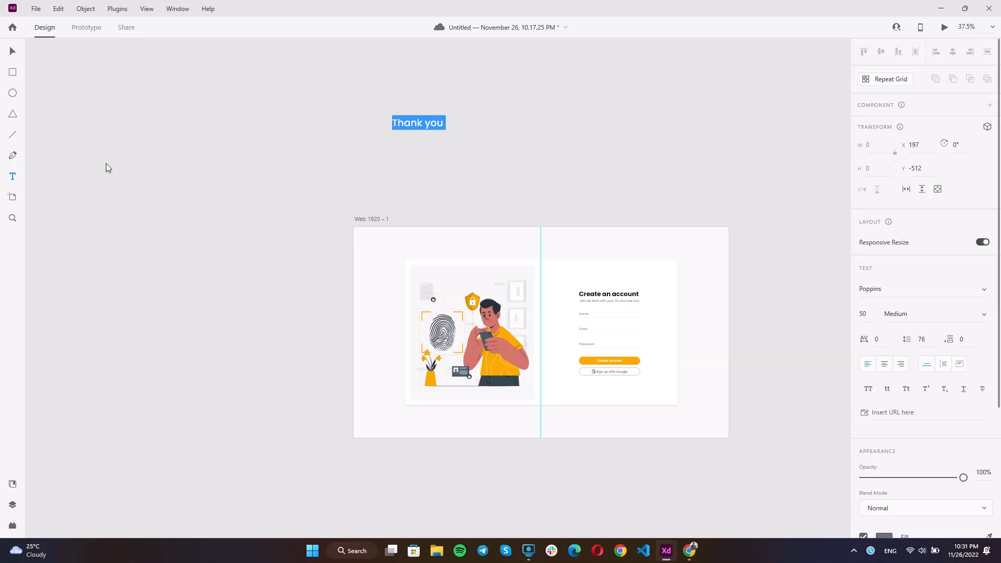
pyautogui.click(14, 484)
pyautogui.click(109, 150)
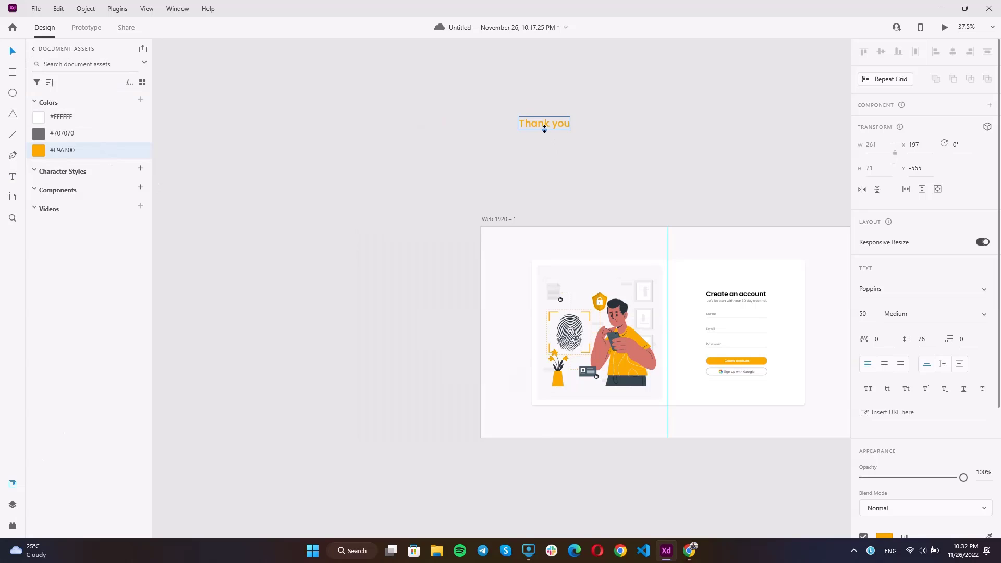
# Step: Enlarge the "Thank you" text to a font size of about 189 and position it just above the artboard's first half
pyautogui.moveTo(543, 130); pyautogui.dragTo(569, 166)
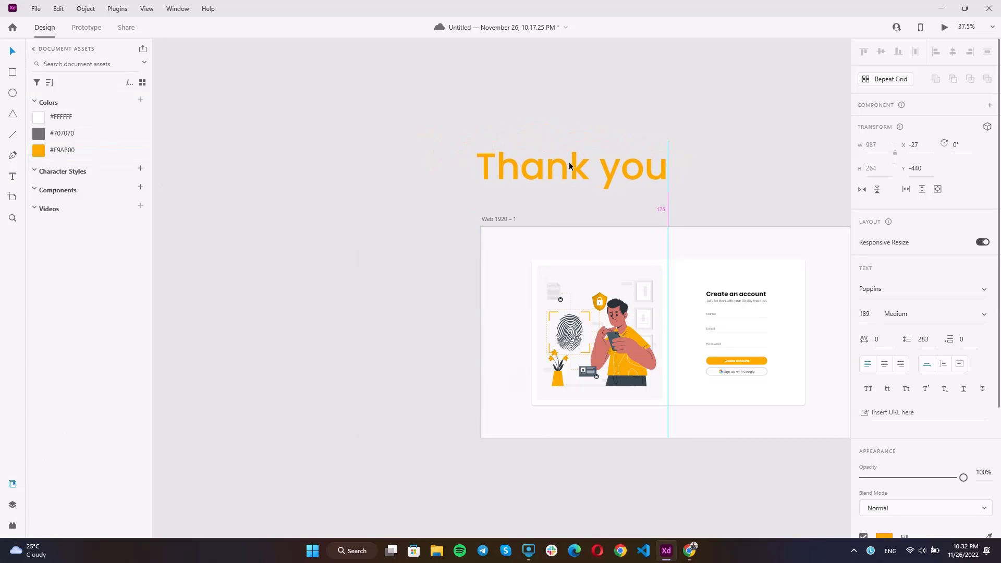
pyautogui.click(587, 102)
pyautogui.scroll(-3, 525, 214)
pyautogui.scroll(5, 587, 217)
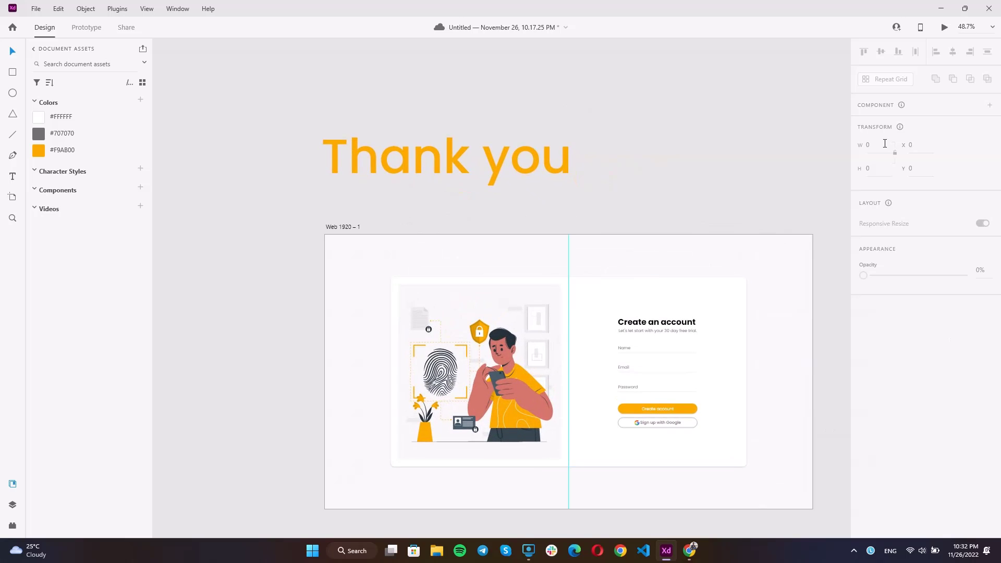
# Step: Preview the account page once more, close the preview and view the whole artboard with the "Thank you" text
pyautogui.click(944, 27)
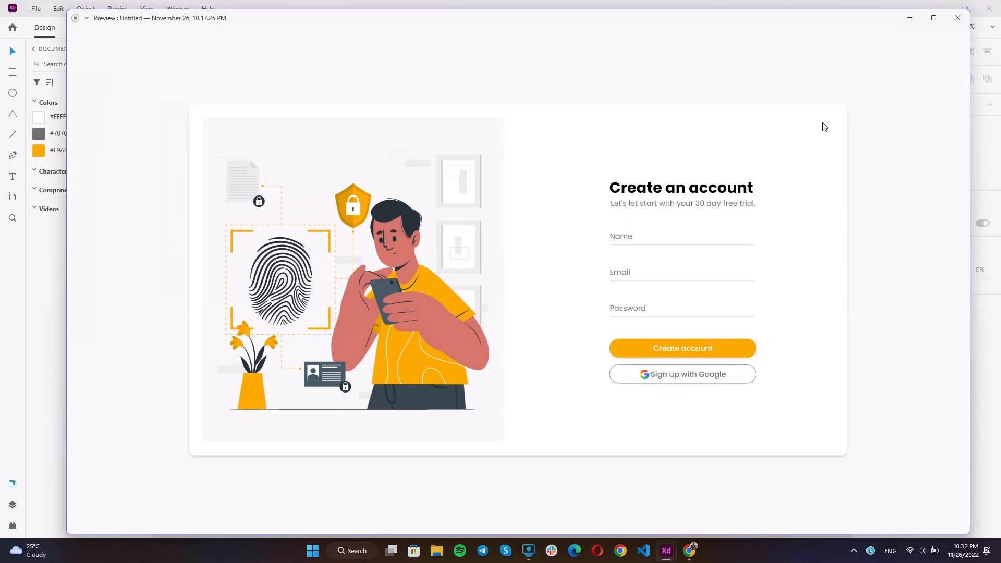
pyautogui.click(957, 18)
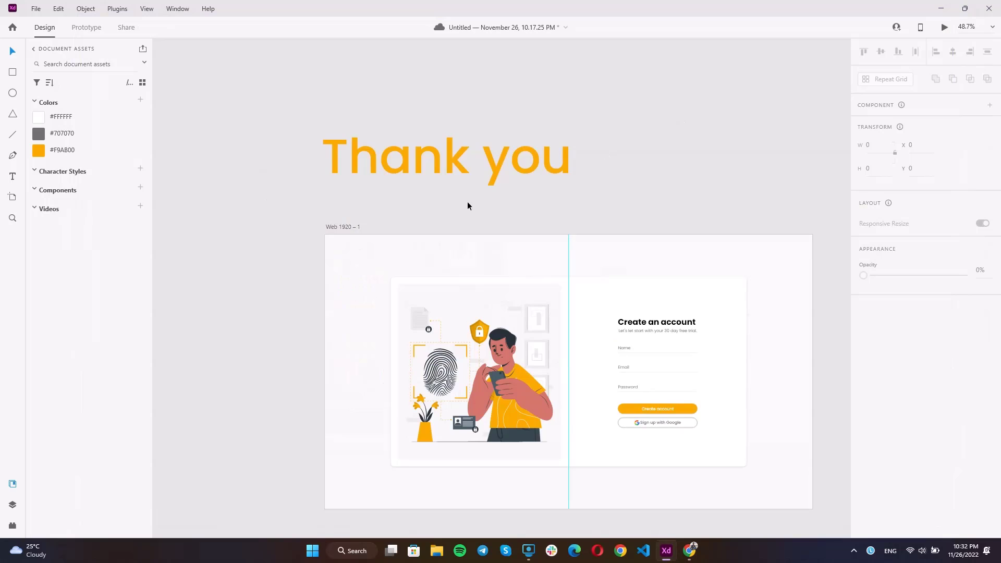
pyautogui.scroll(-4, 467, 201)
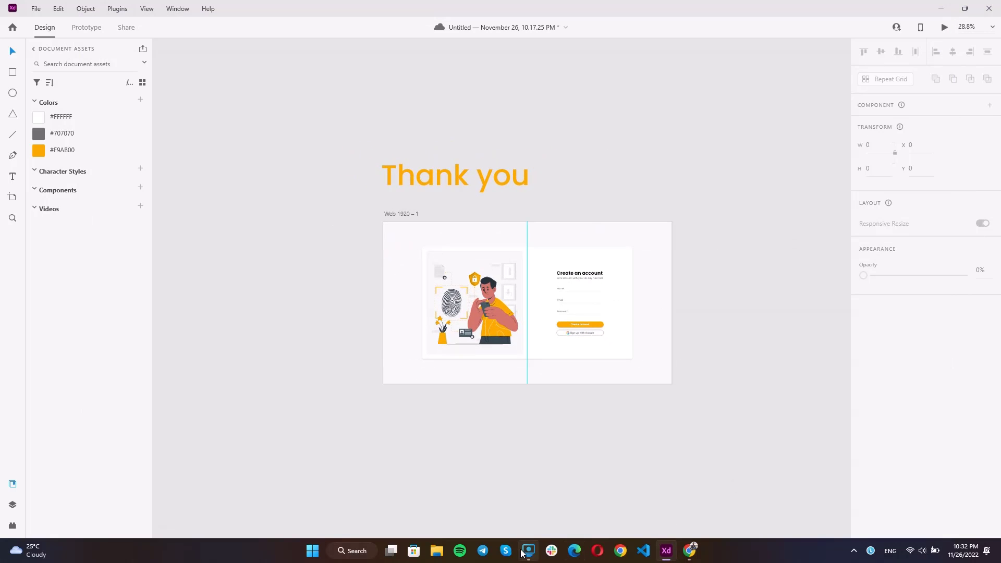